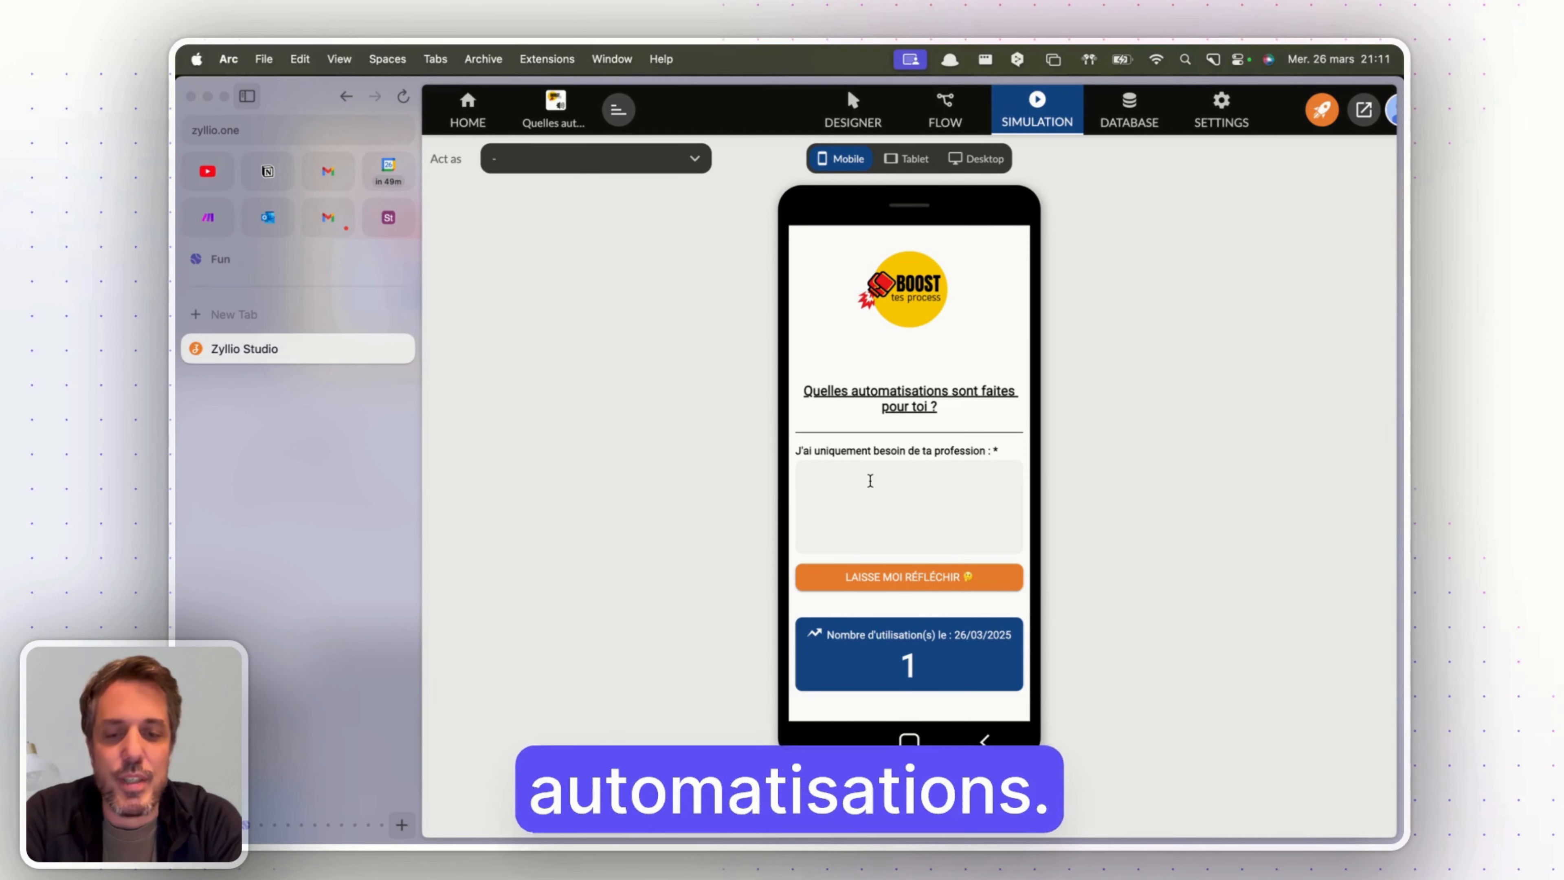
Enter "Je vends des fruits et légumes sur les marchés" as the profession in the simulated app and request the automation ideas
{"action": "type", "text": "Je ve"}
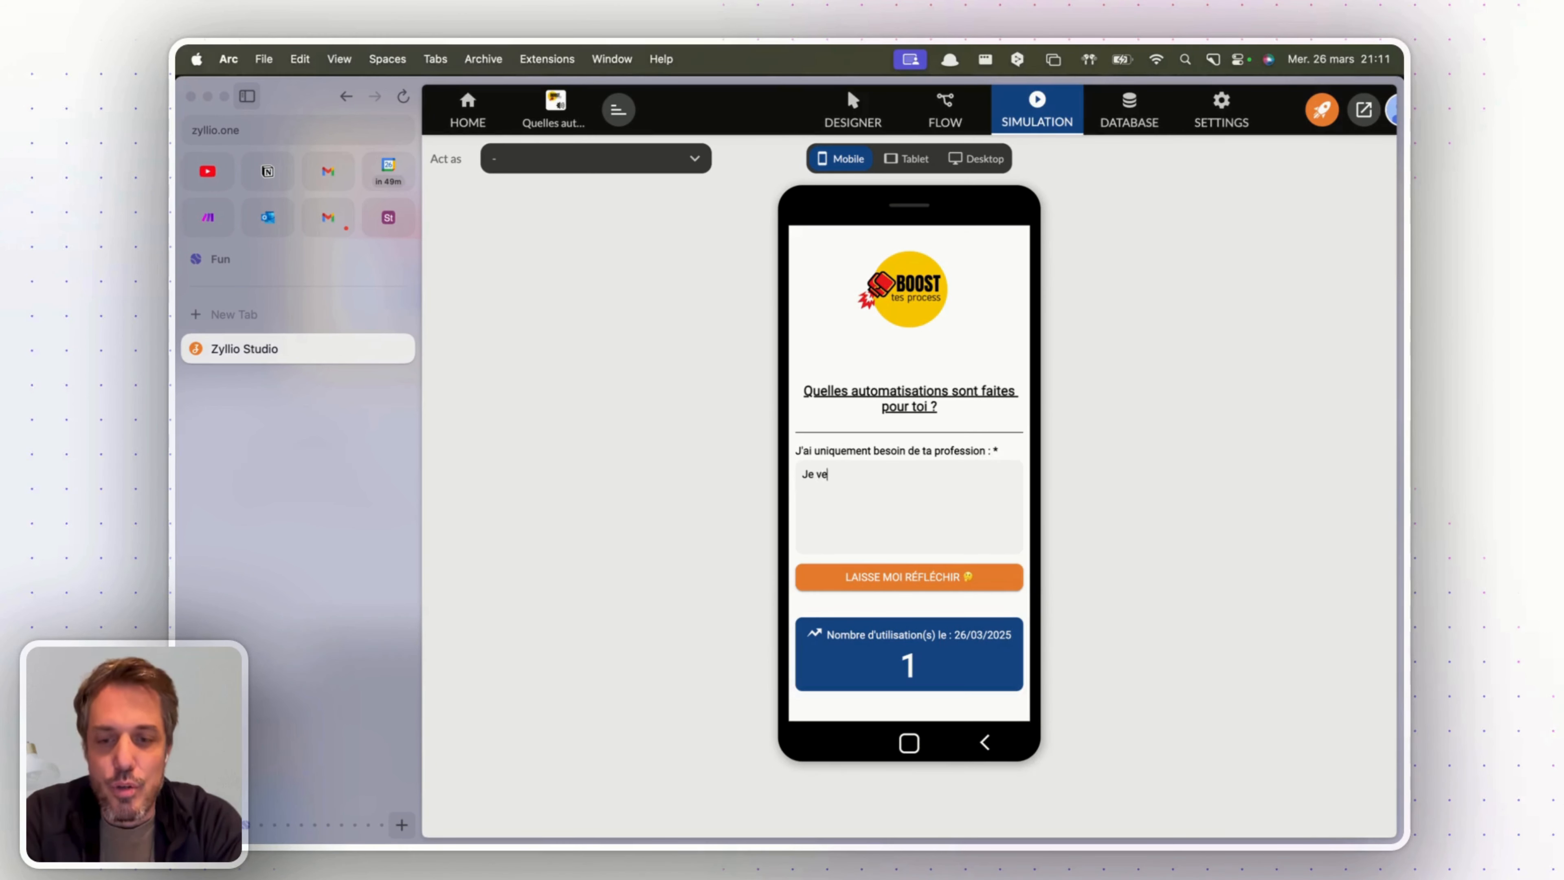
{"action": "type", "text": "nds de"}
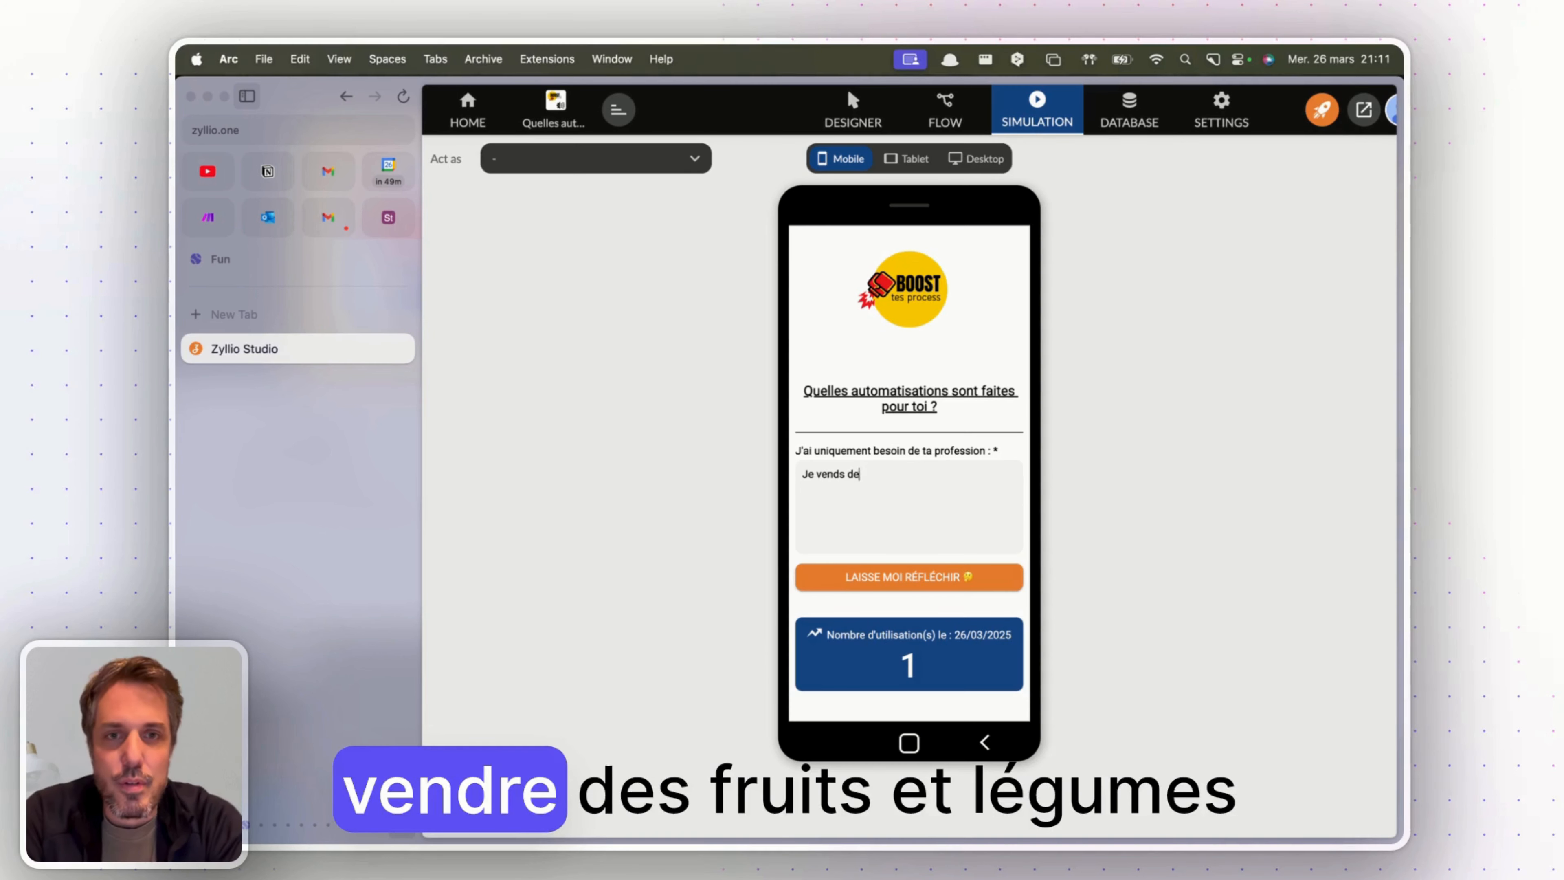
{"action": "type", "text": "s fruits et "}
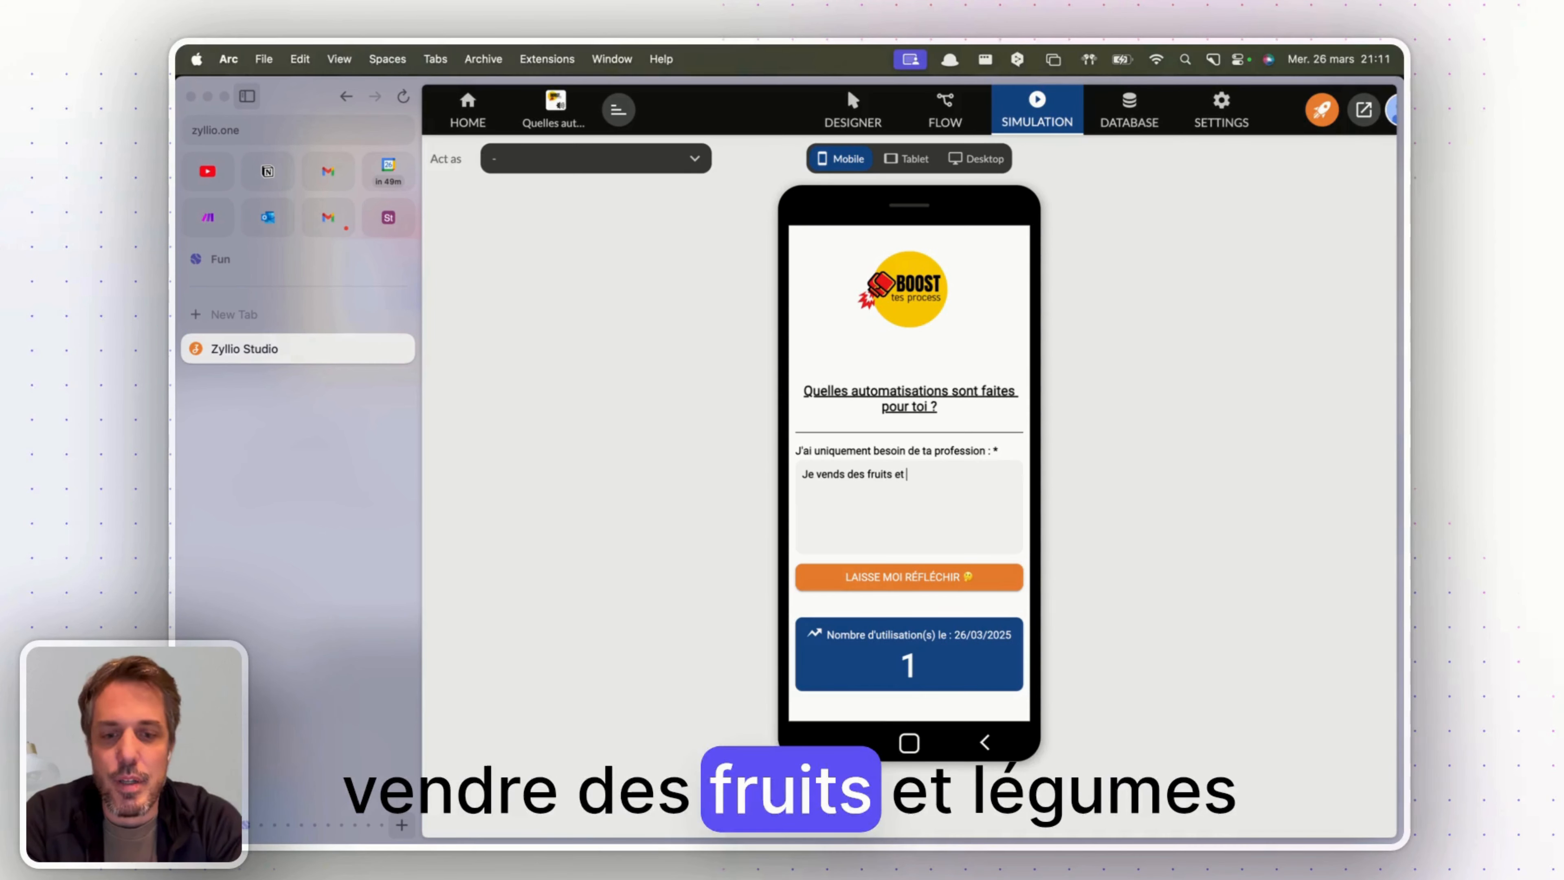
{"action": "type", "text": "légumes sur "}
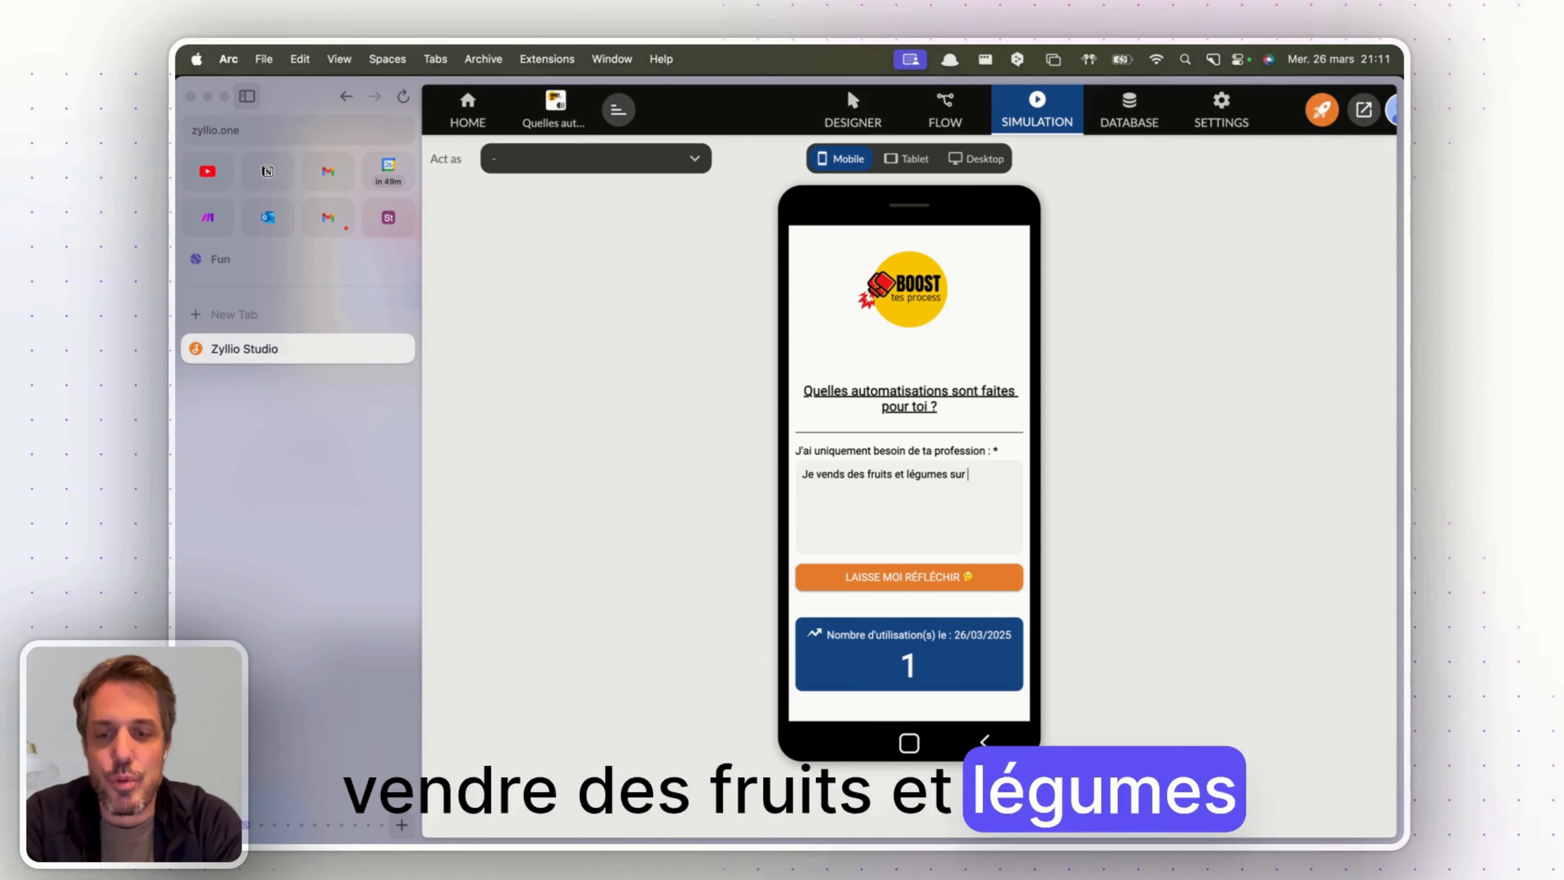
{"action": "type", "text": "les marchés"}
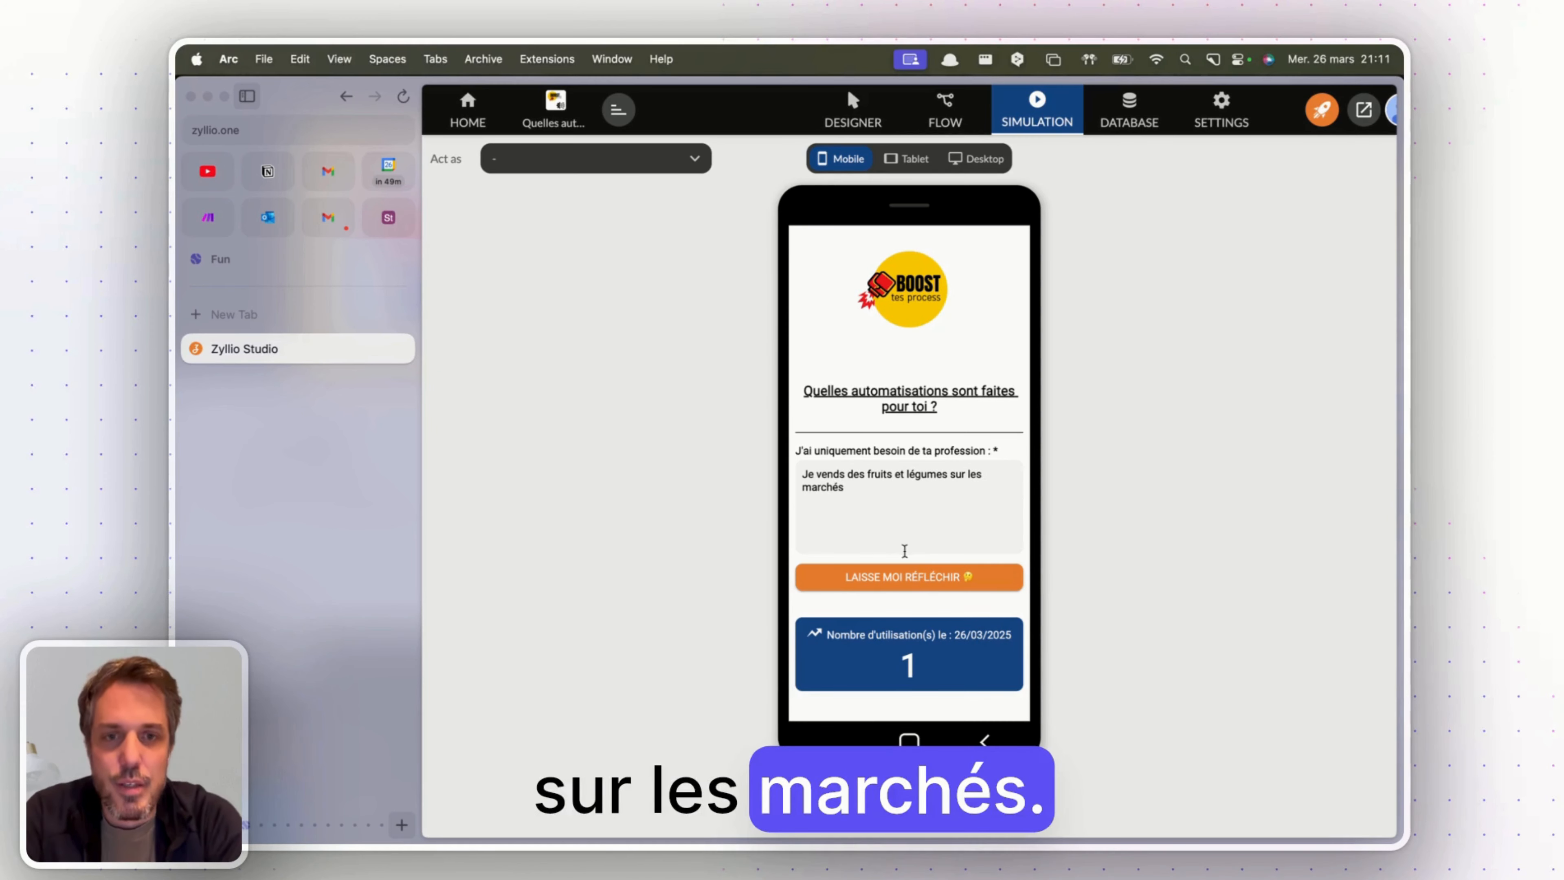
{"action": "left_click", "coordinate": [921, 580]}
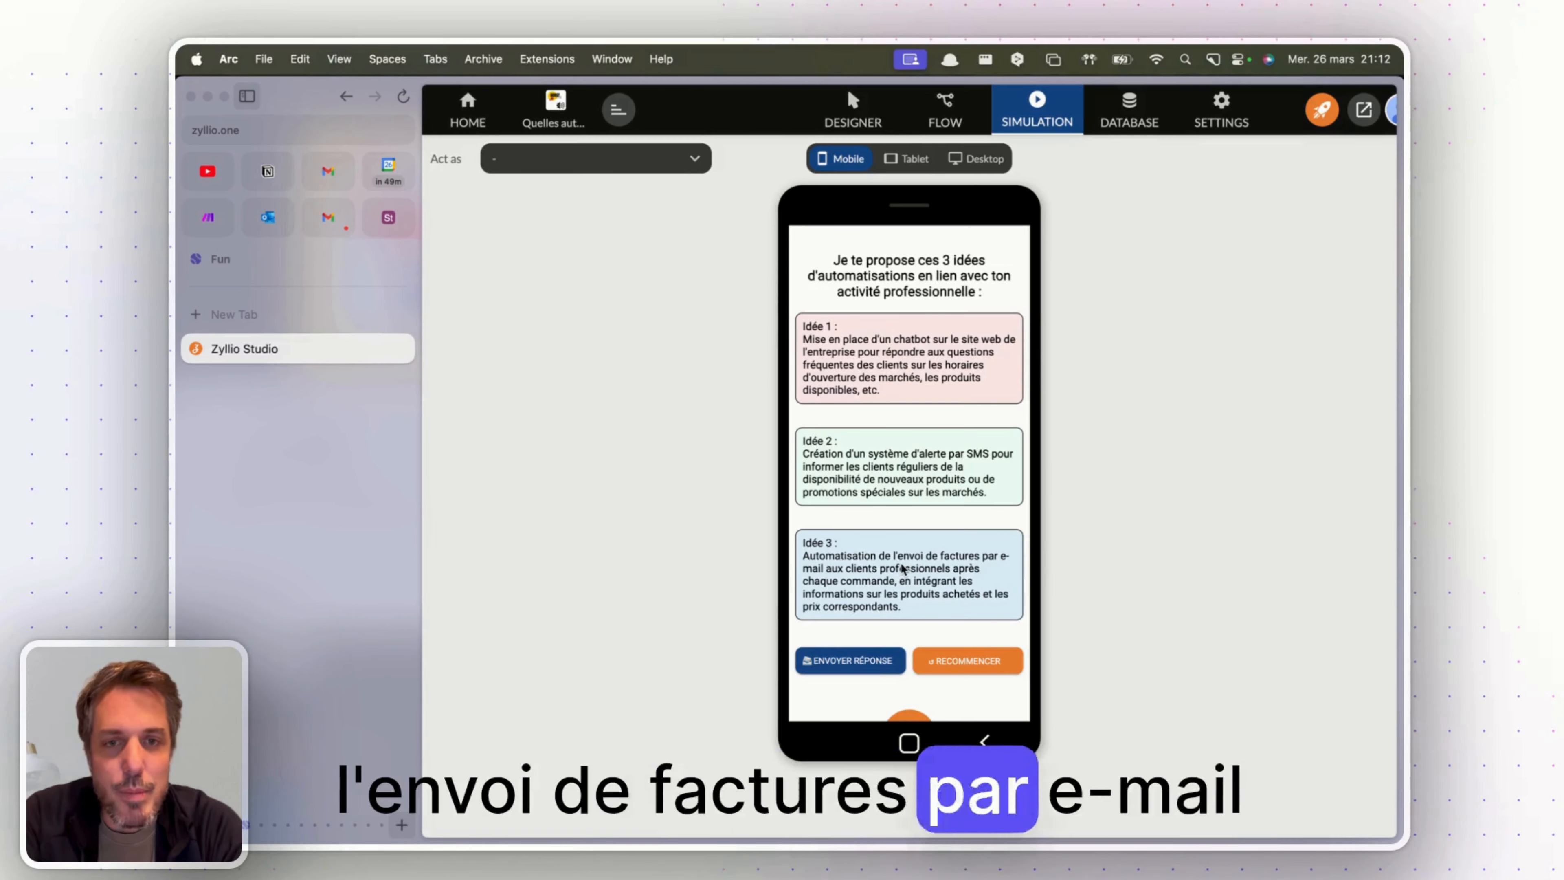
Choose to have the three proposed ideas sent by email, enter the recipient's email address and send them
{"action": "scroll", "coordinate": [898, 593], "scroll_direction": "down", "scroll_amount": 3}
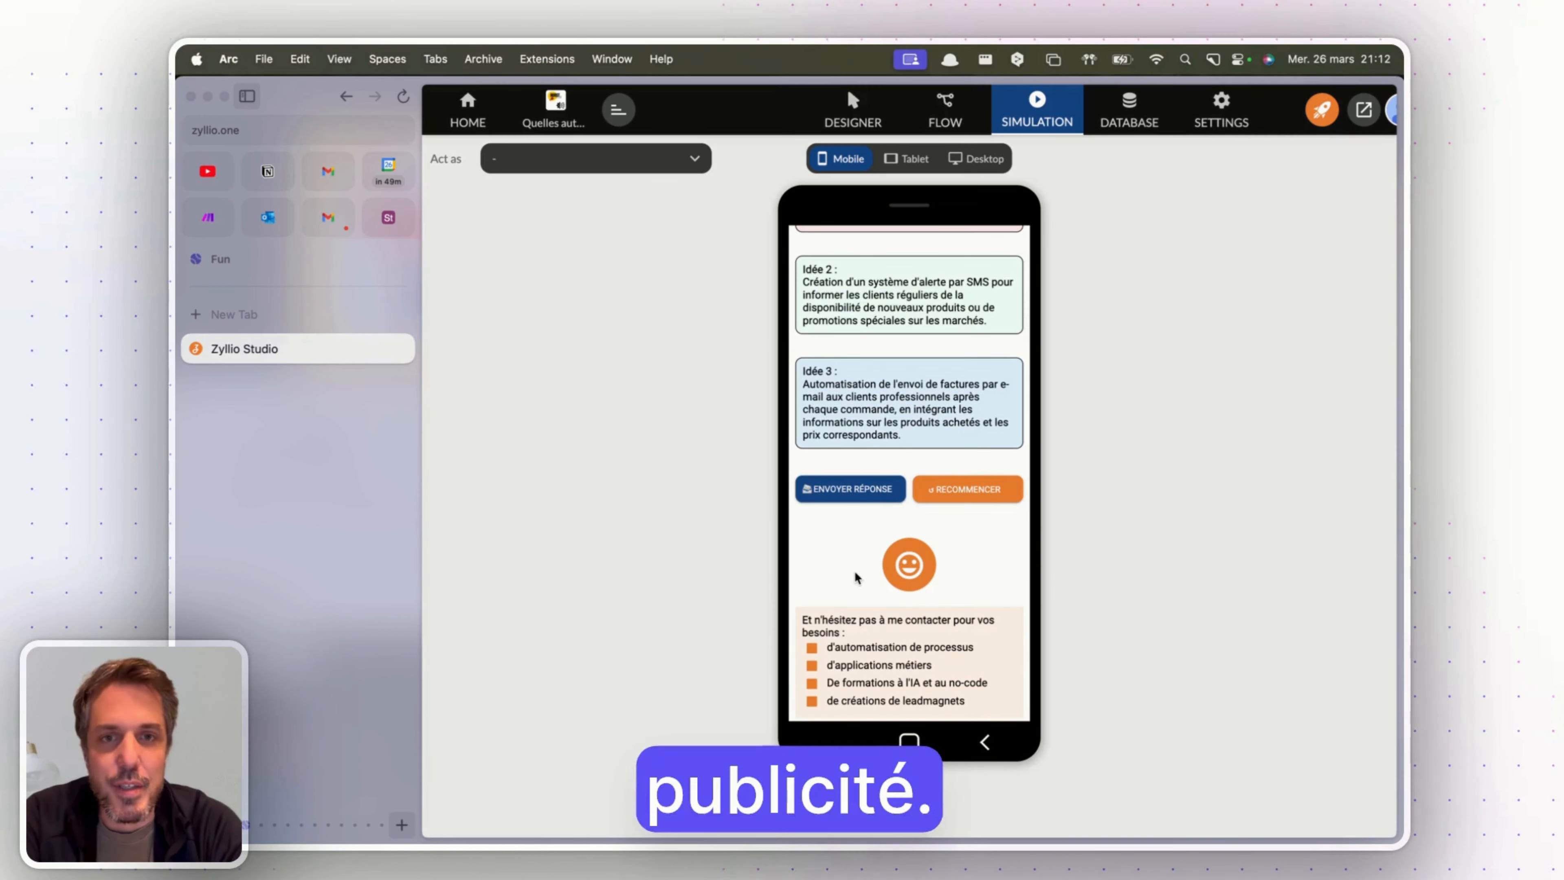
{"action": "left_click", "coordinate": [861, 503]}
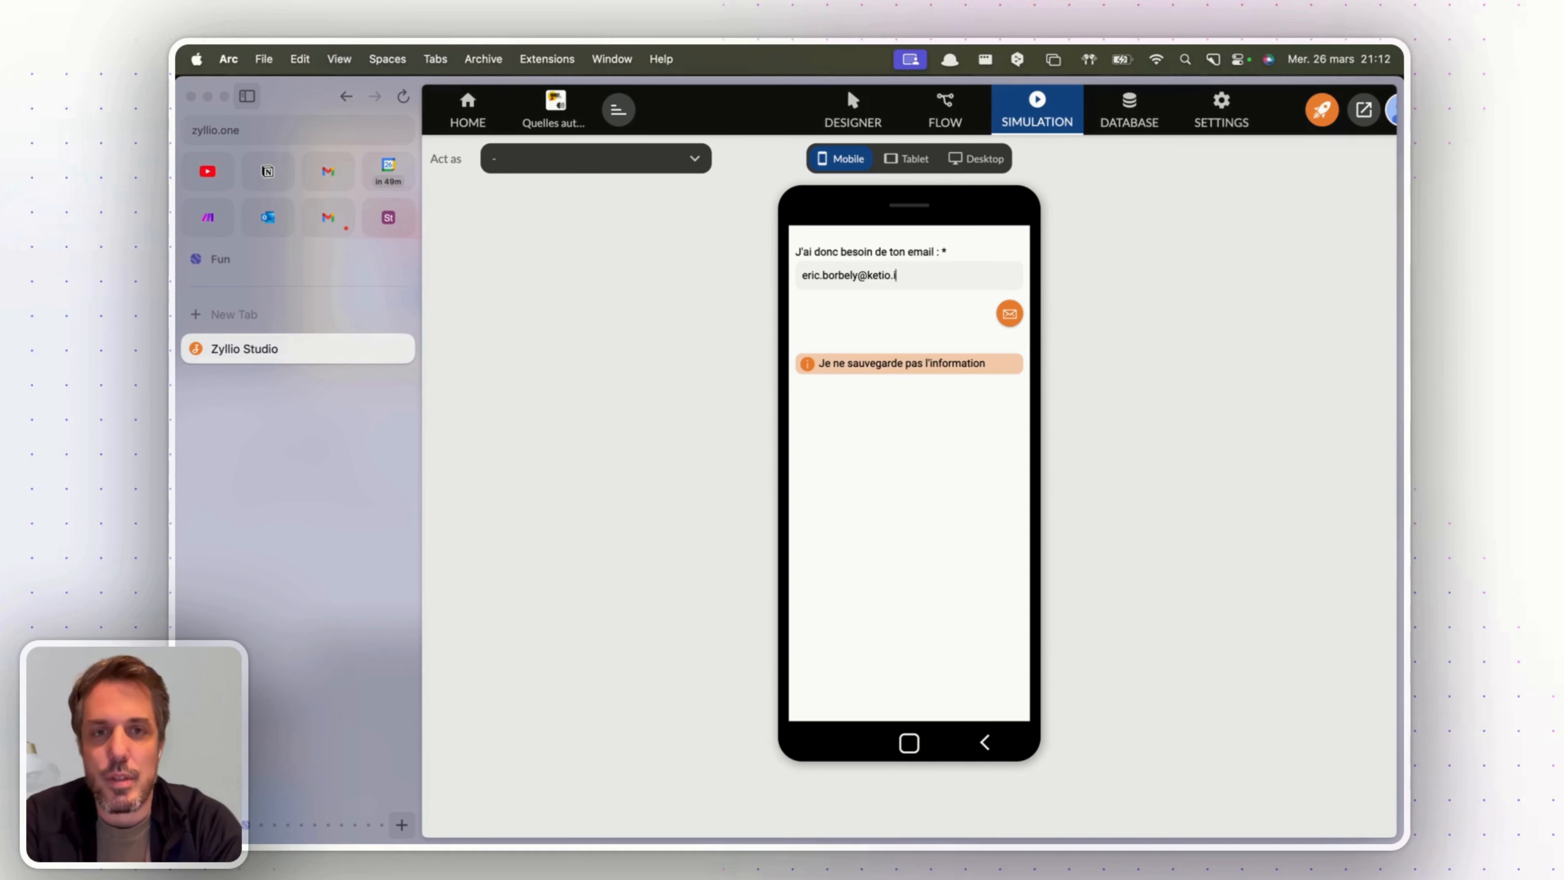
{"action": "left_click", "coordinate": [1008, 315]}
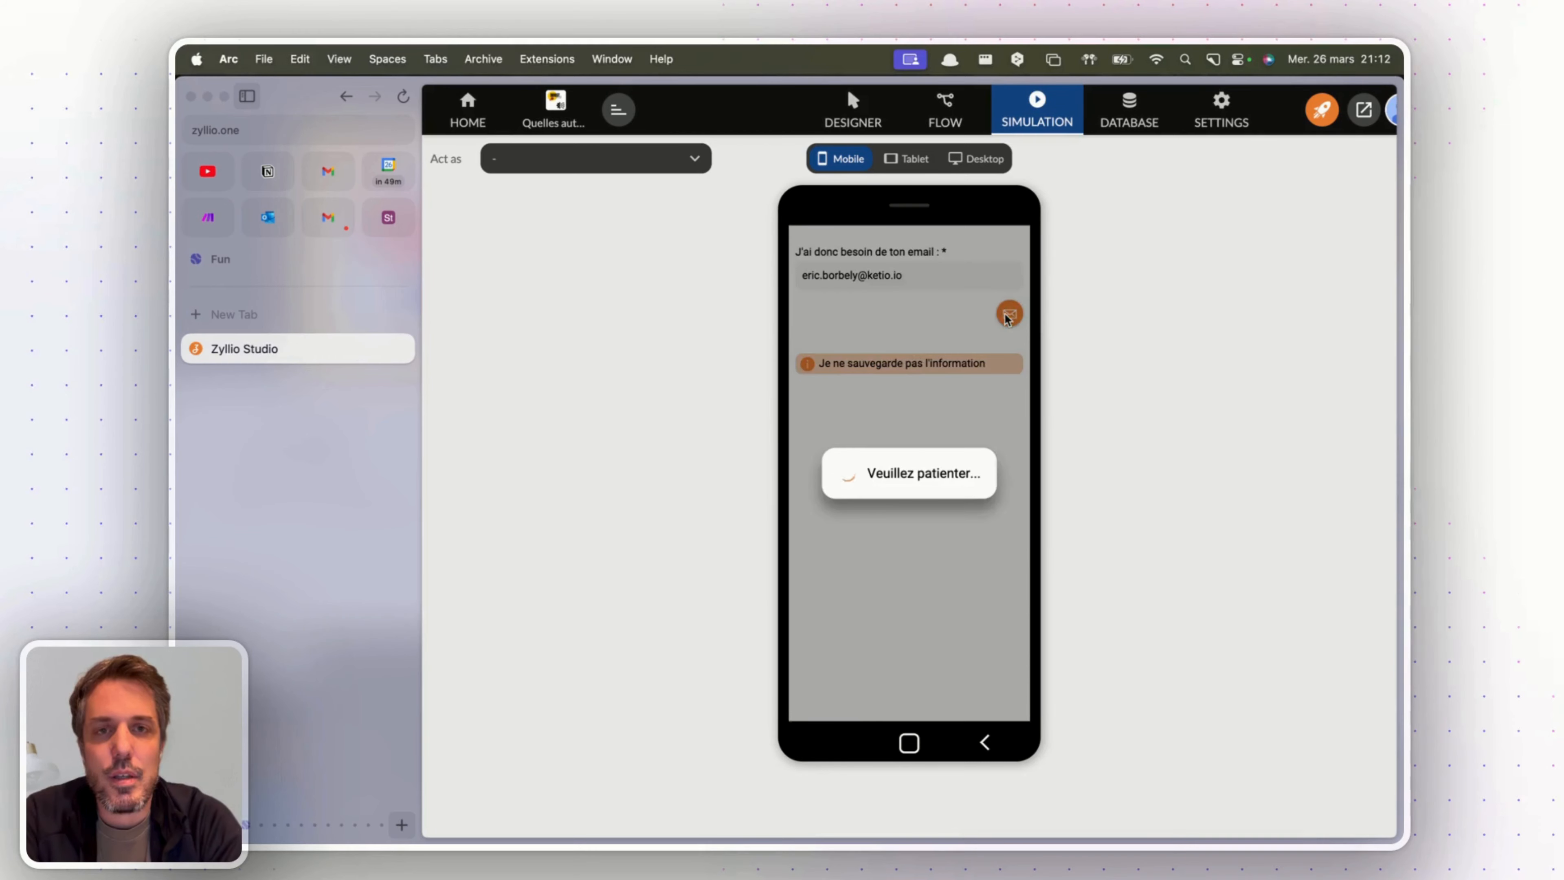
Switch to Gmail and review the profession and the three automation ideas in the "Voici les idées d'automatisations demandées" email
{"action": "left_click", "coordinate": [331, 218]}
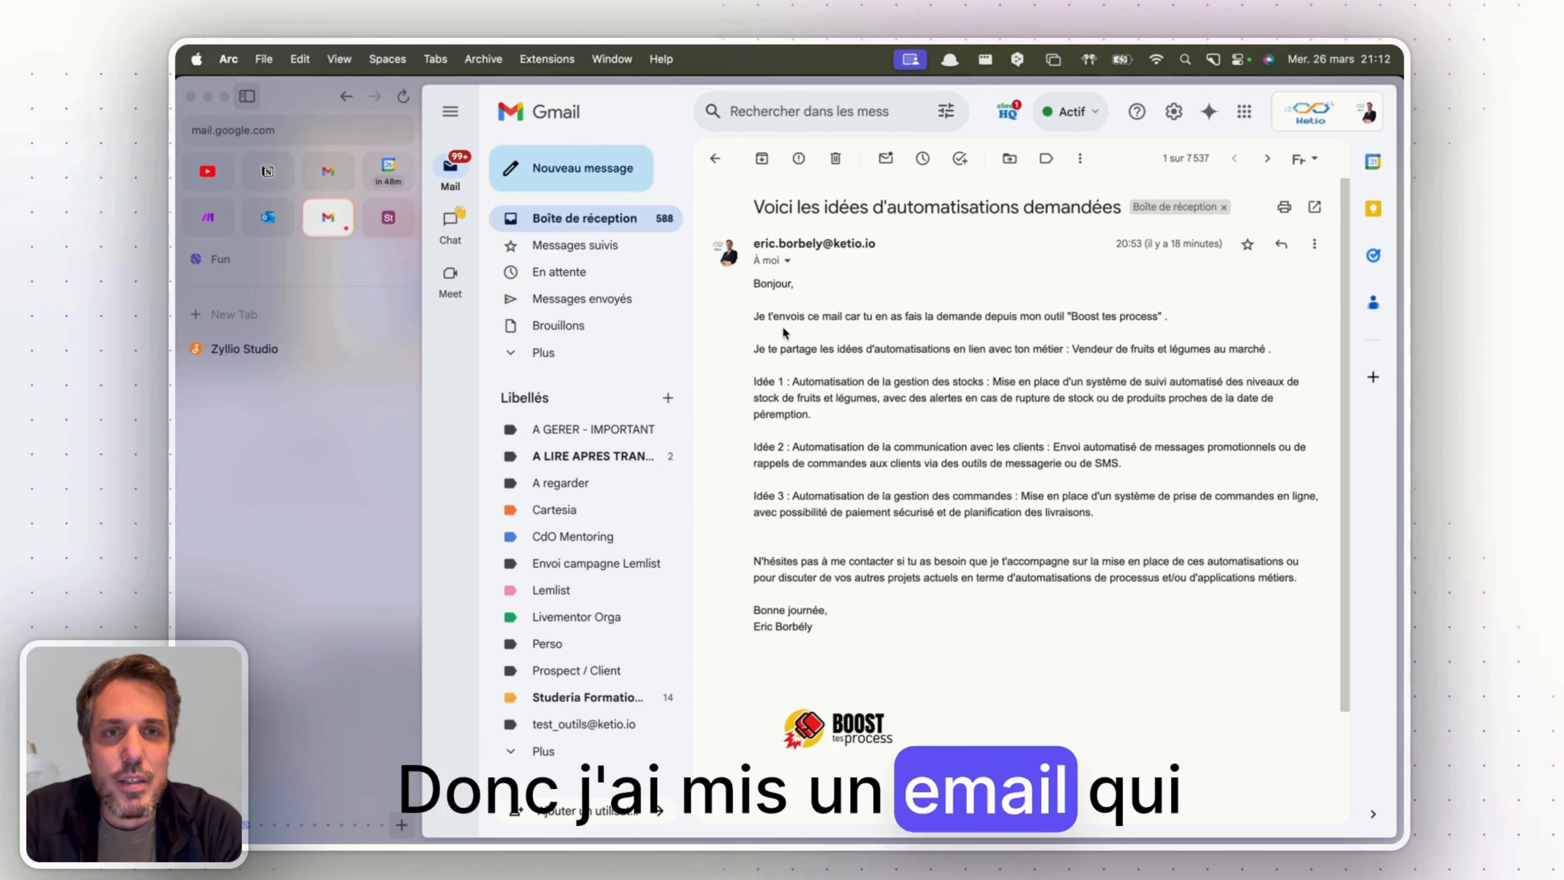
{"action": "left_click_drag", "start_coordinate": [1247, 350], "coordinate": [1261, 347]}
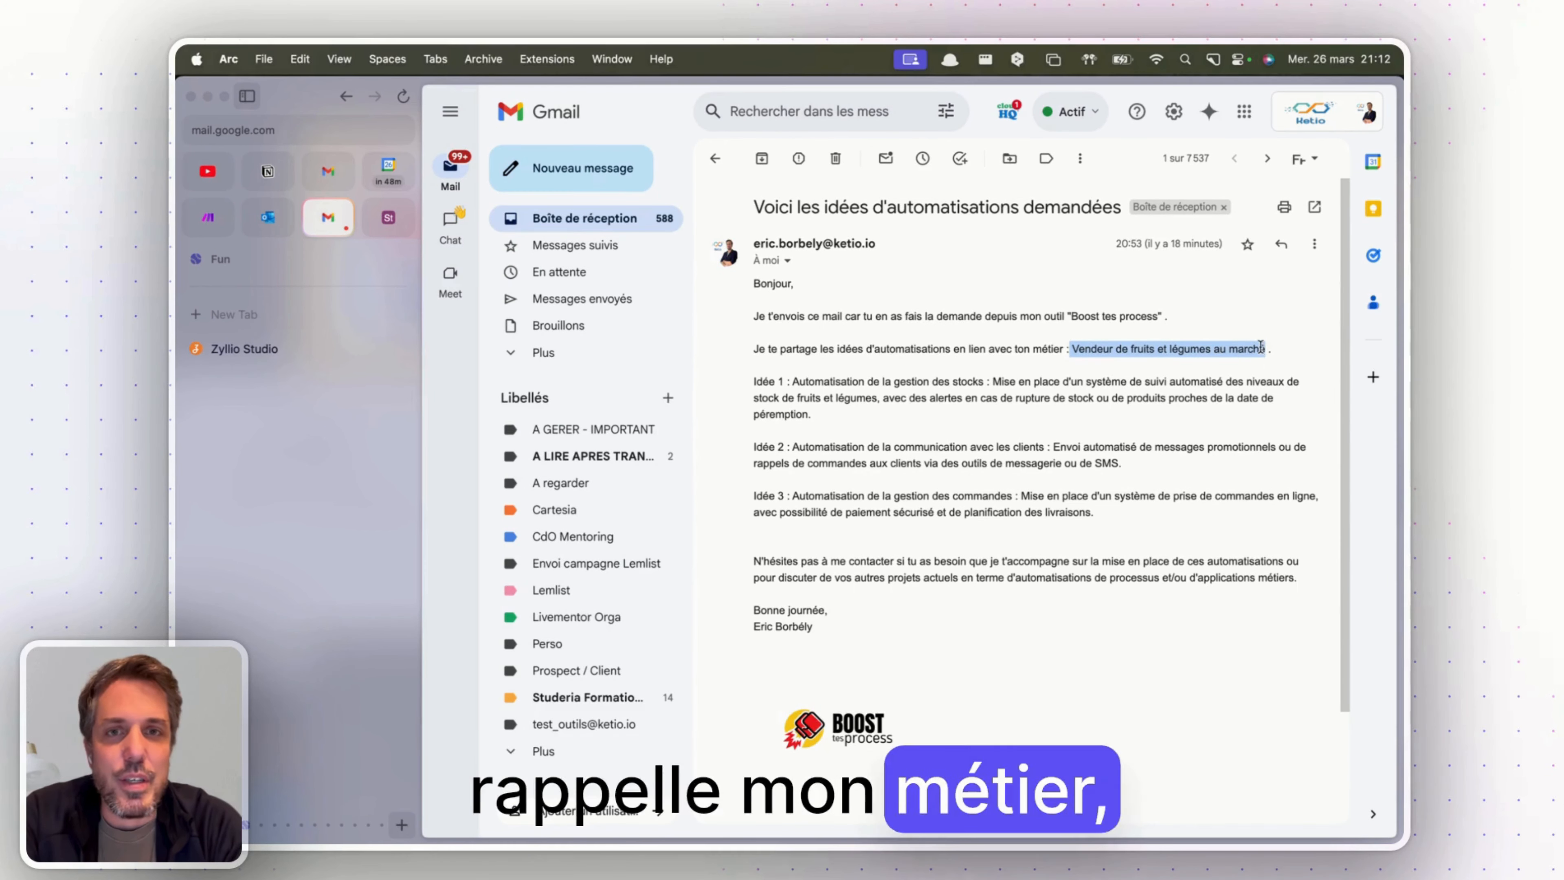
{"action": "left_click_drag", "start_coordinate": [752, 382], "coordinate": [1111, 515]}
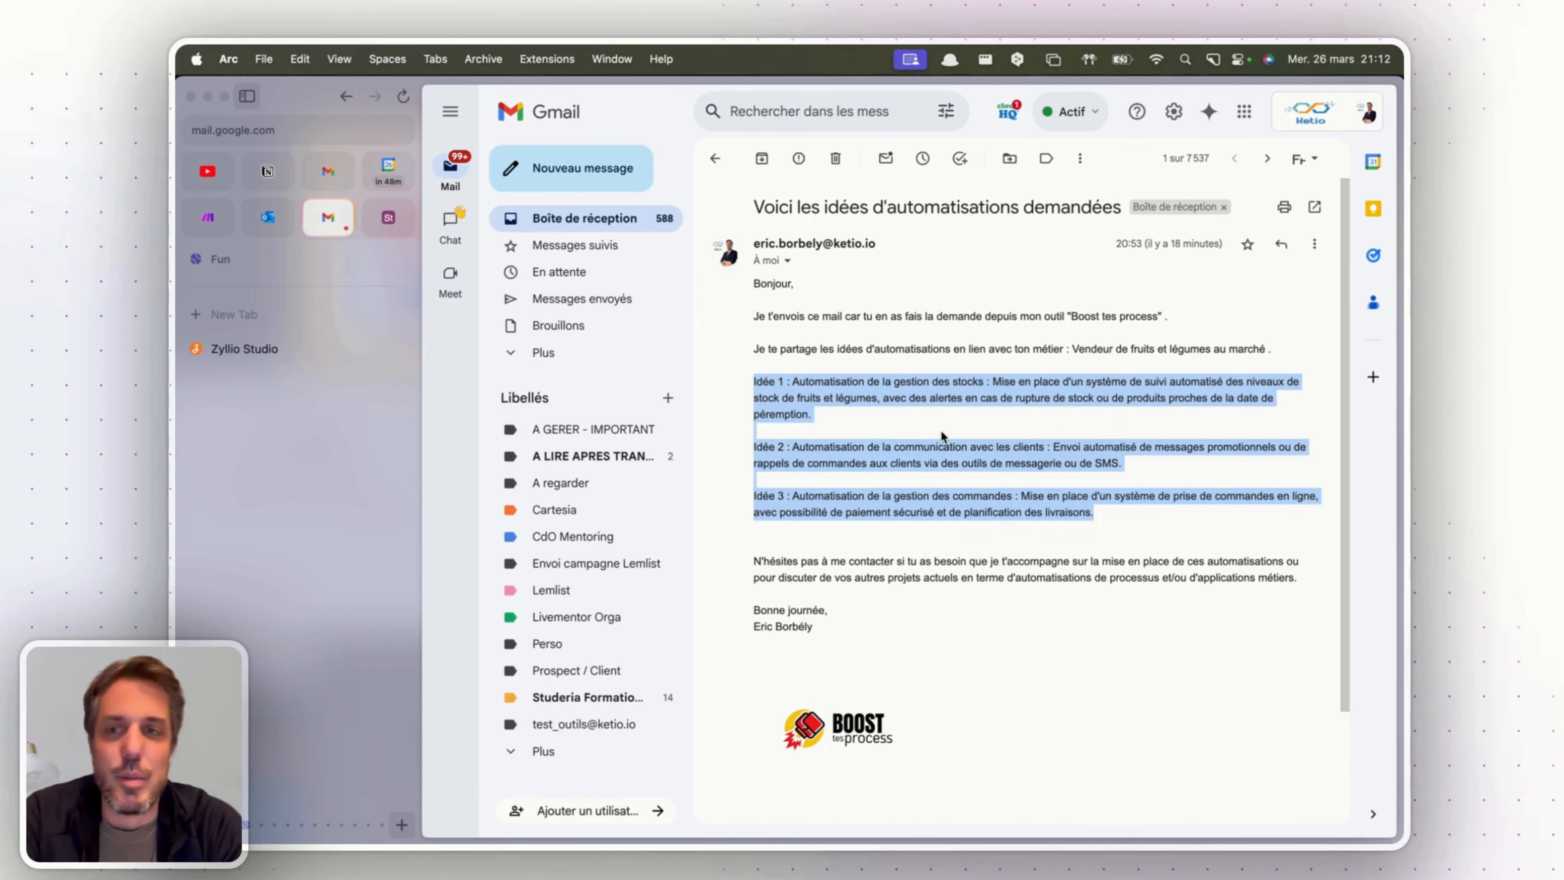
Return to Zyllio Studio and open the Designer to view the app's screens
{"action": "left_click", "coordinate": [271, 365]}
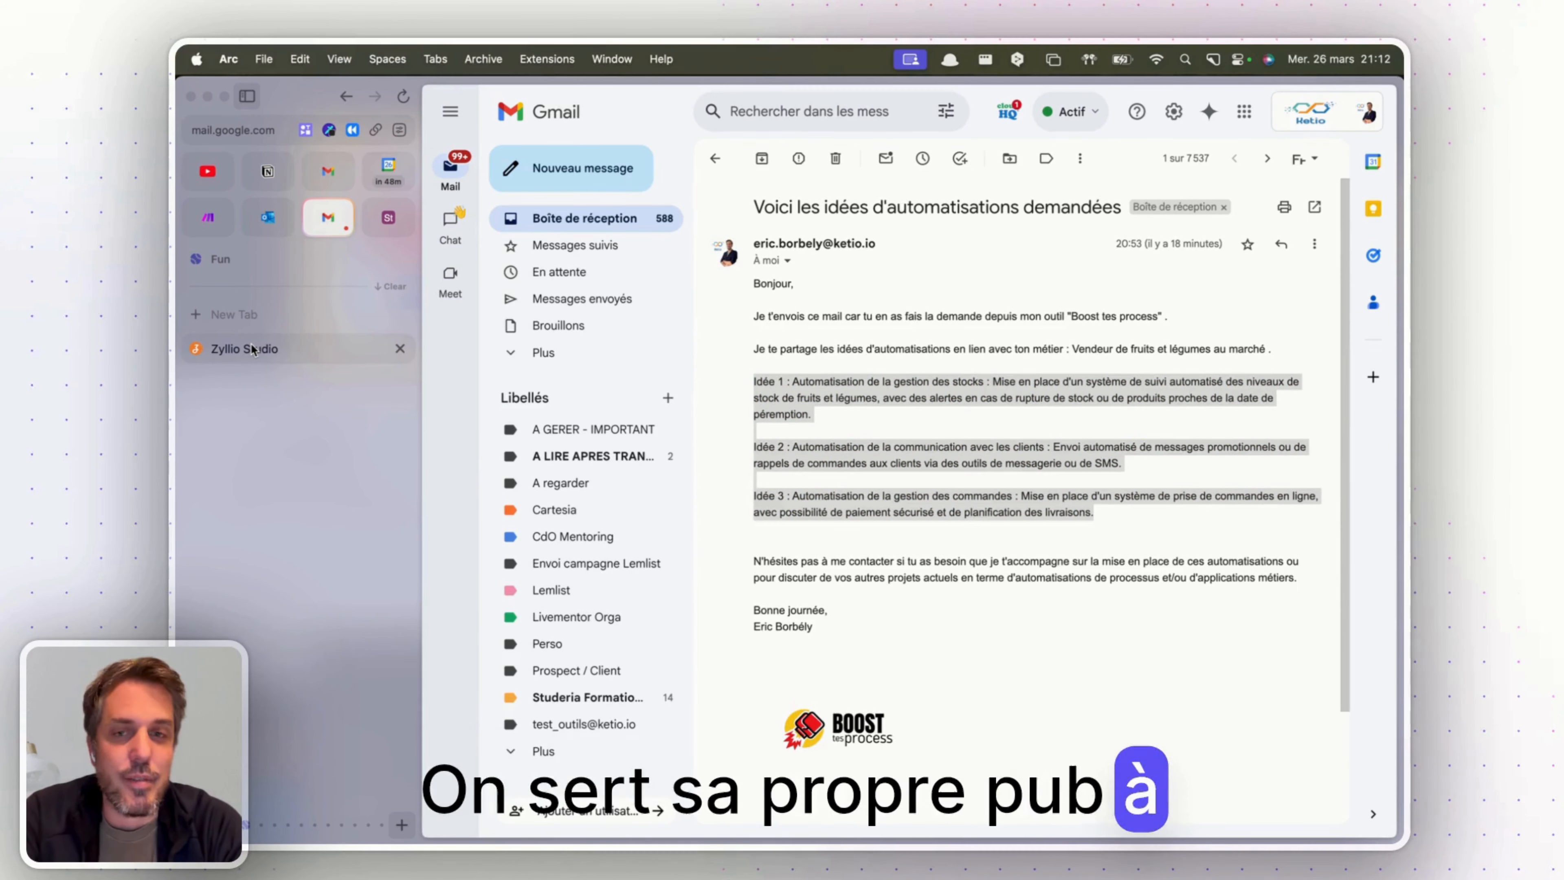
{"action": "left_click", "coordinate": [252, 350]}
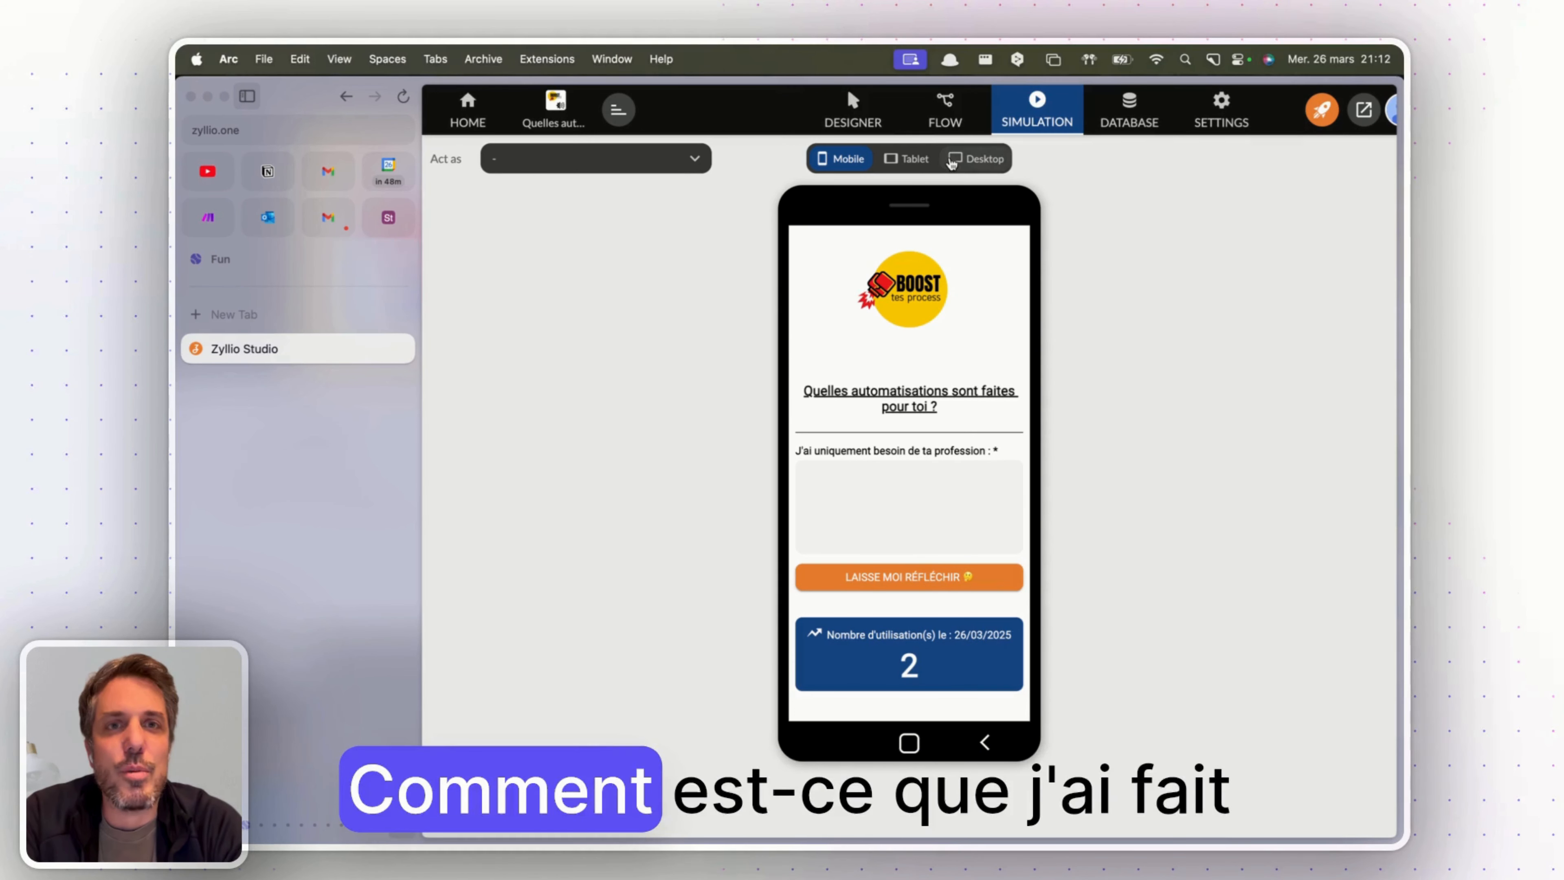
{"action": "left_click", "coordinate": [853, 110]}
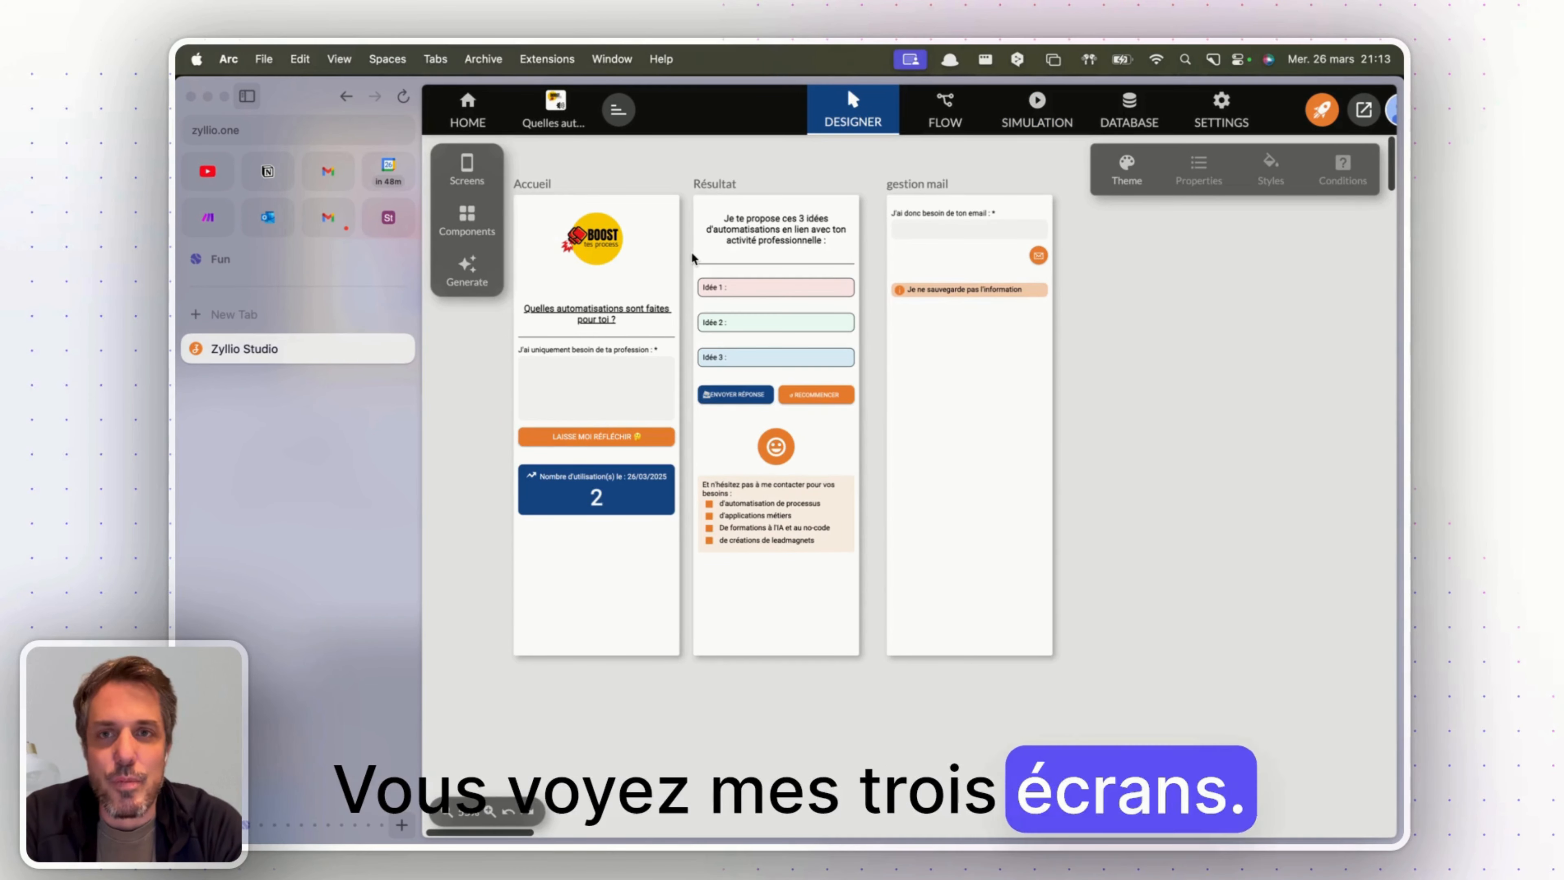
Open the database, look through the rows of the Decompte connexions table and close its data
{"action": "left_click", "coordinate": [1130, 116]}
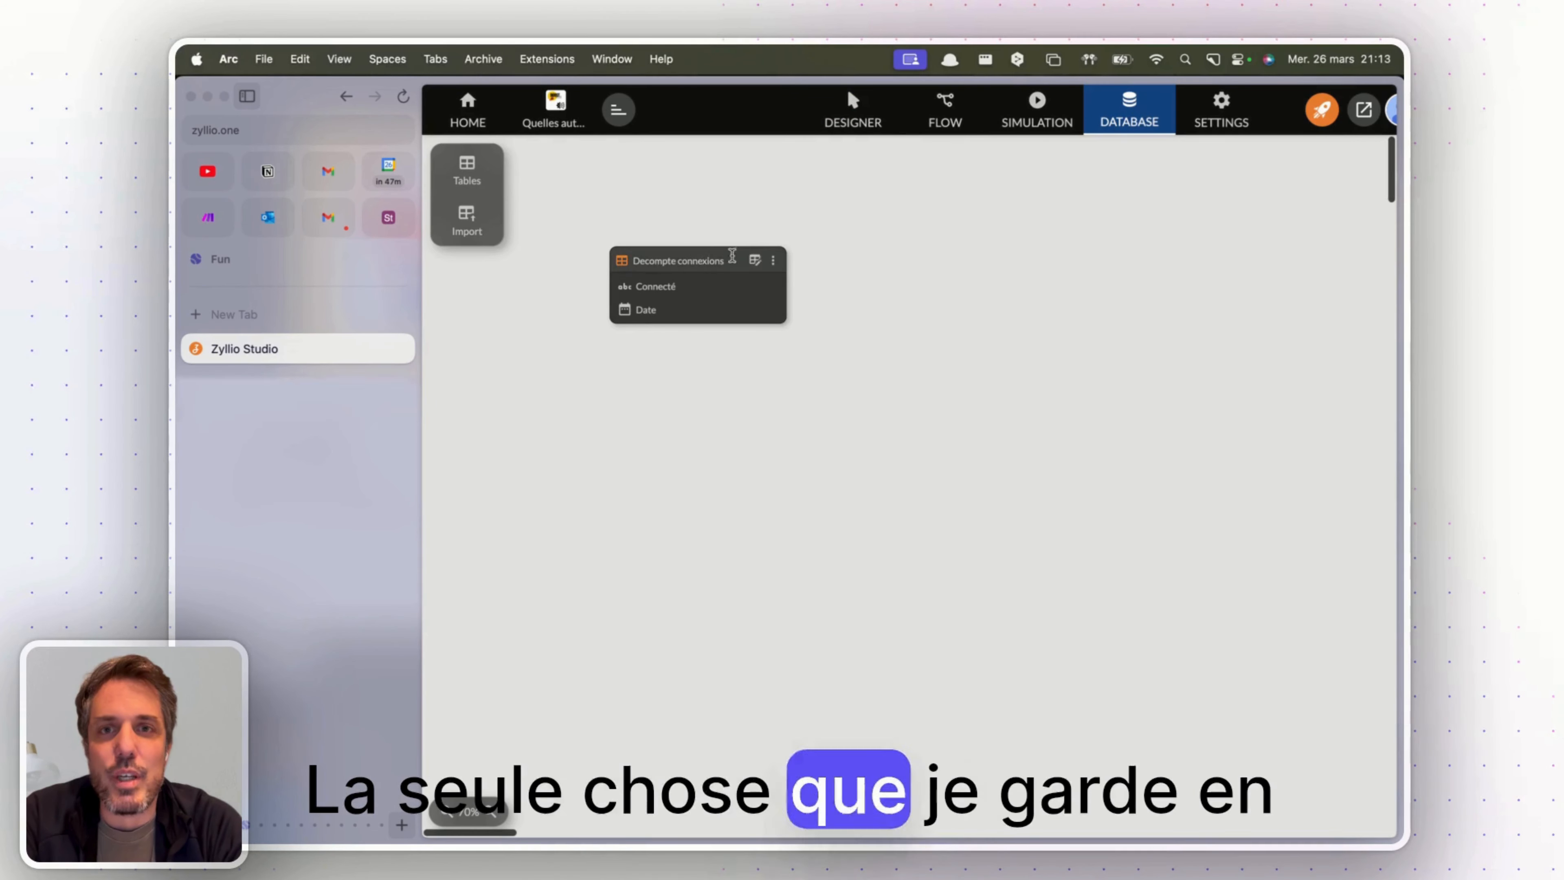
{"action": "left_click", "coordinate": [755, 261]}
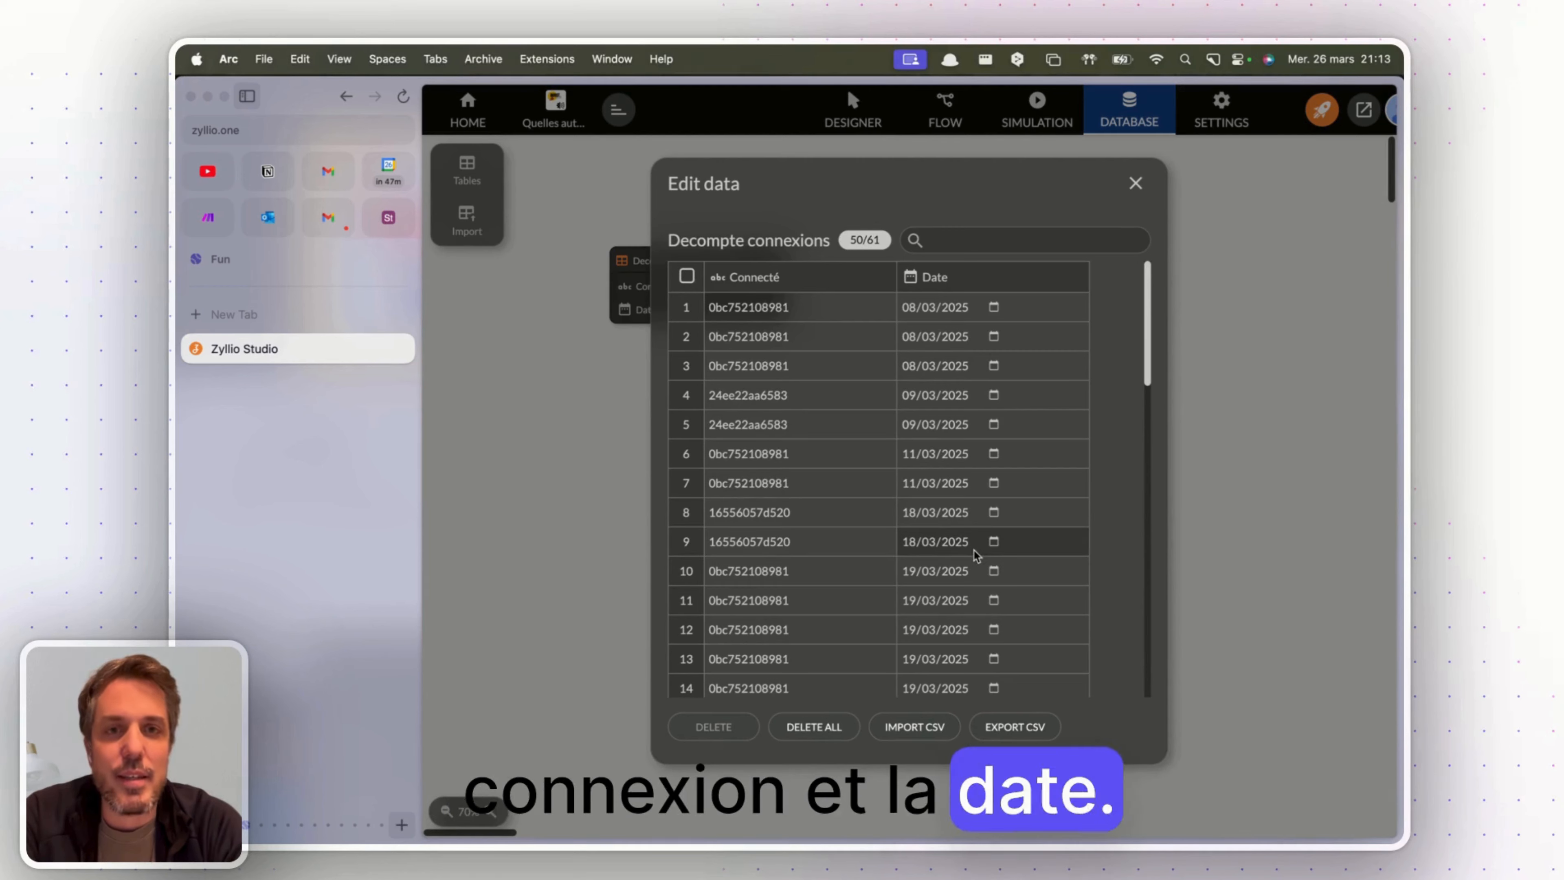
{"action": "left_click", "coordinate": [1135, 183]}
Go back to the Designer and inspect the properties of the profession input field on the Accueil screen
{"action": "left_click", "coordinate": [869, 117]}
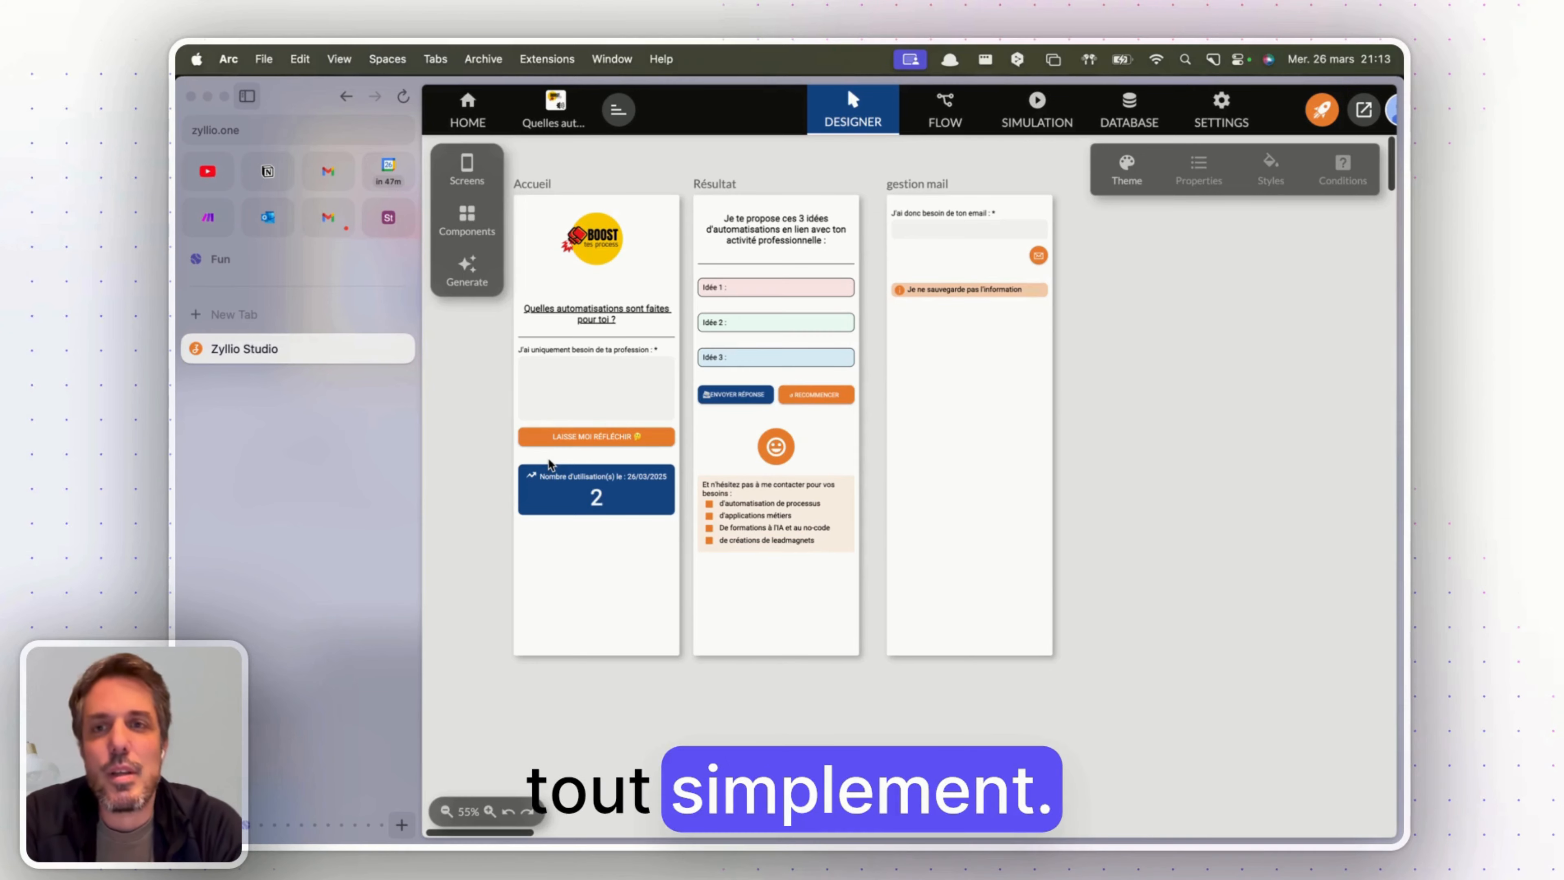
{"action": "scroll", "coordinate": [503, 449], "scroll_direction": "up", "scroll_amount": 5}
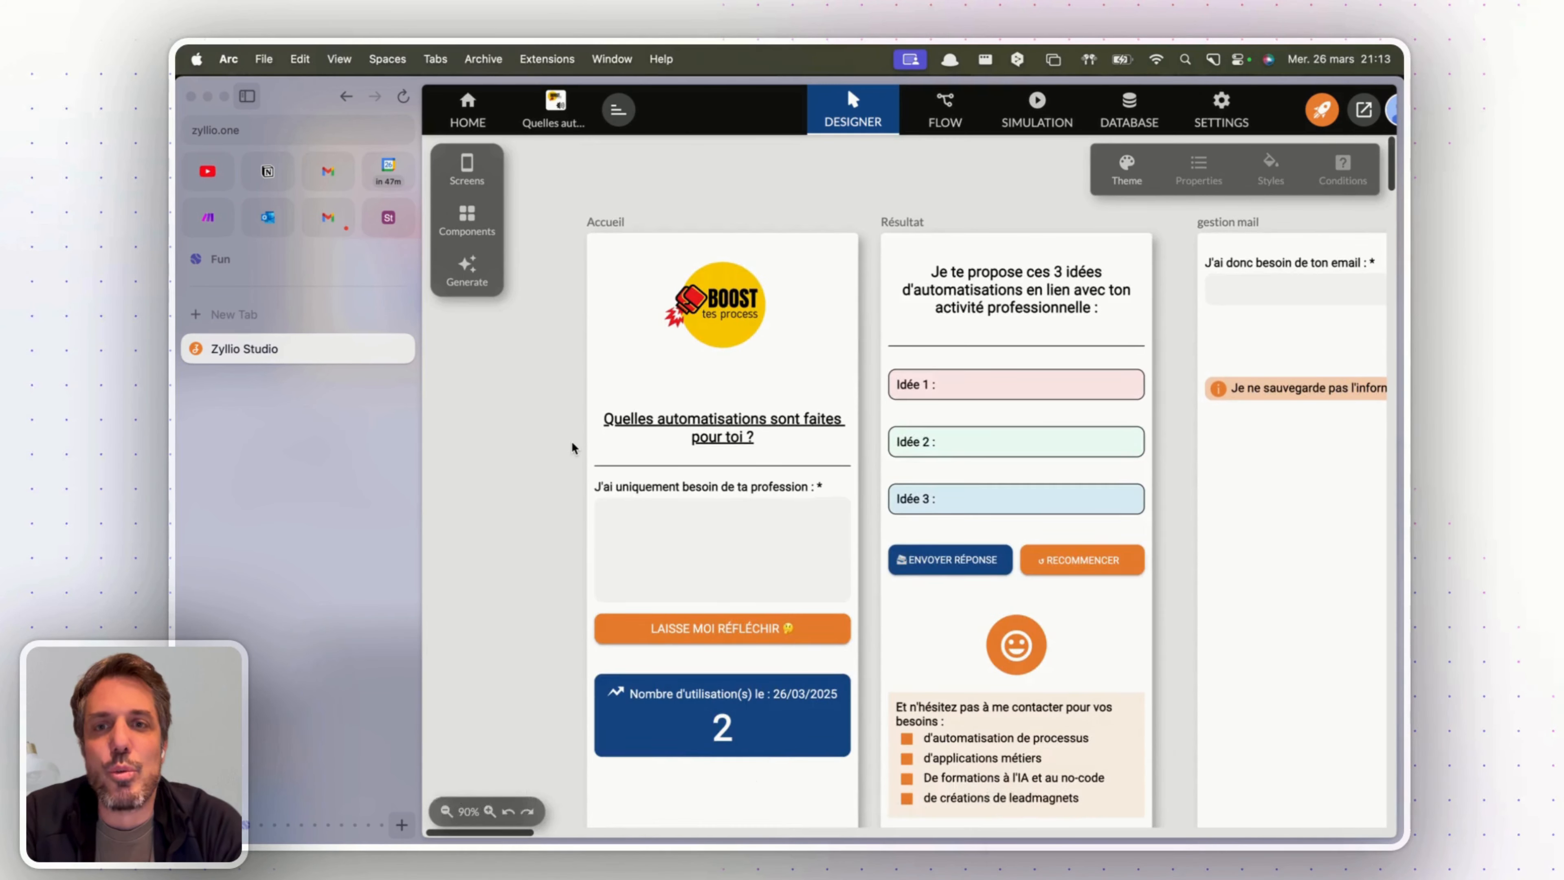
{"action": "scroll", "coordinate": [571, 440], "scroll_direction": "down", "scroll_amount": 3}
{"action": "scroll", "coordinate": [571, 442], "scroll_direction": "down", "scroll_amount": 1}
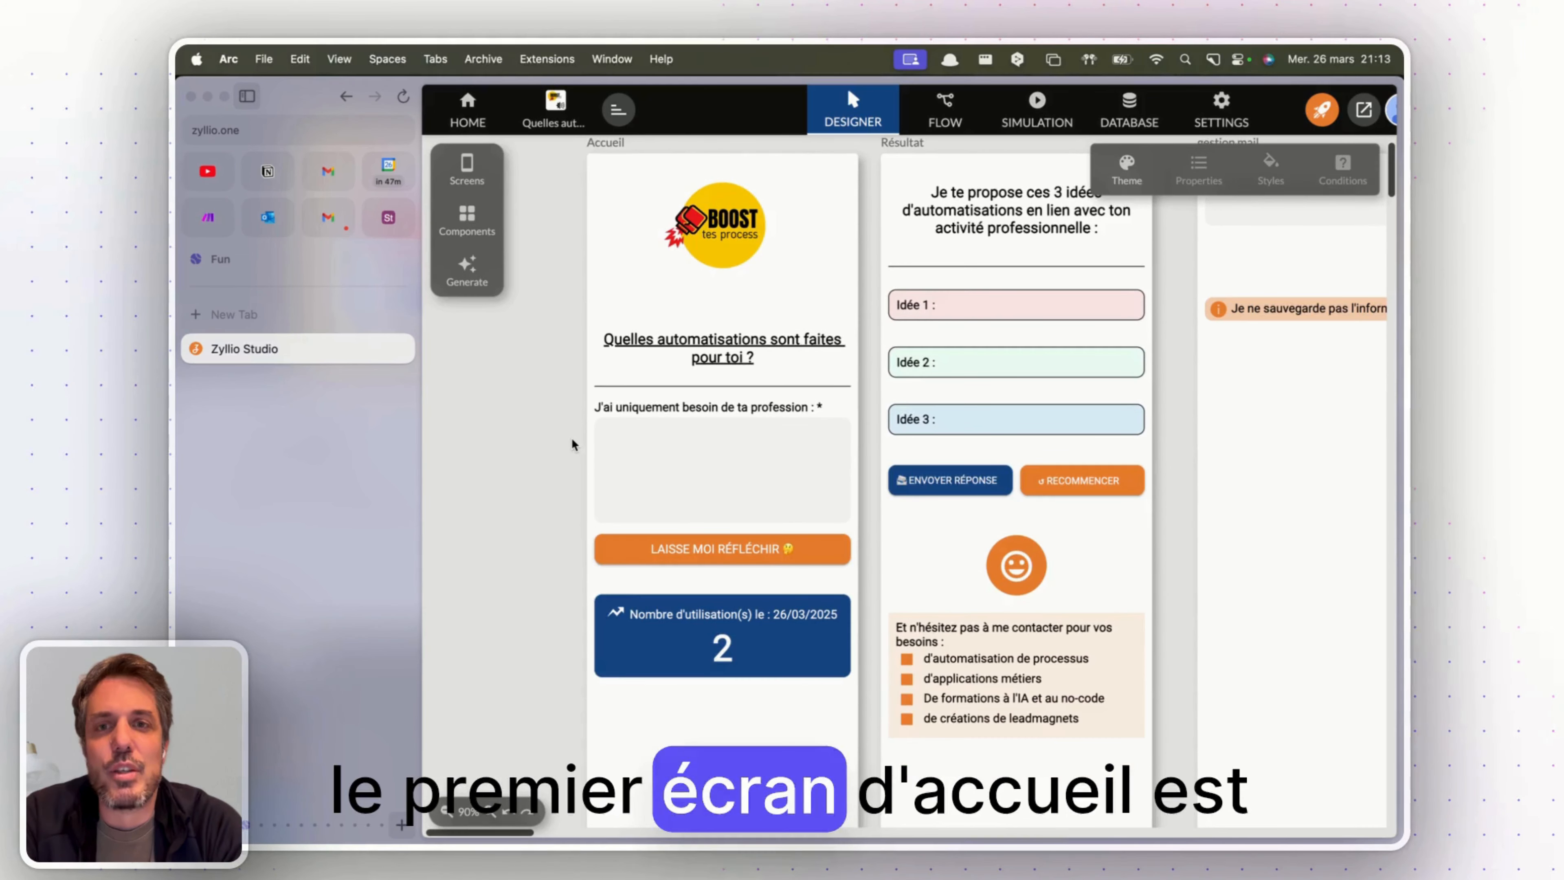
{"action": "left_click", "coordinate": [719, 456]}
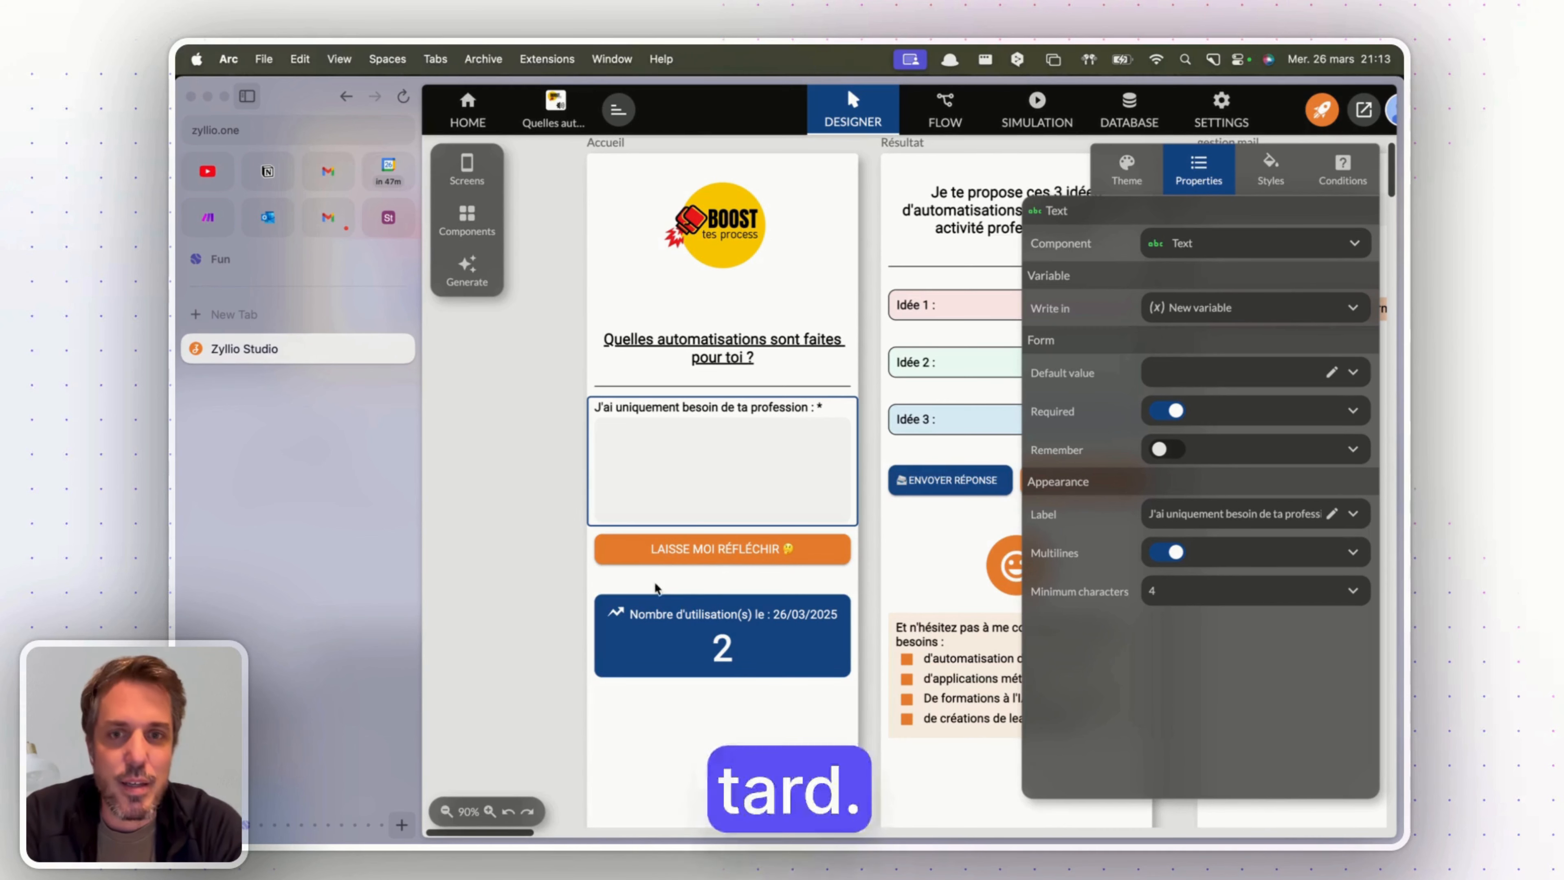
Inspect the usage counter's properties on the Accueil screen and find the Statistic component among the available Dashboard components
{"action": "left_click", "coordinate": [692, 641]}
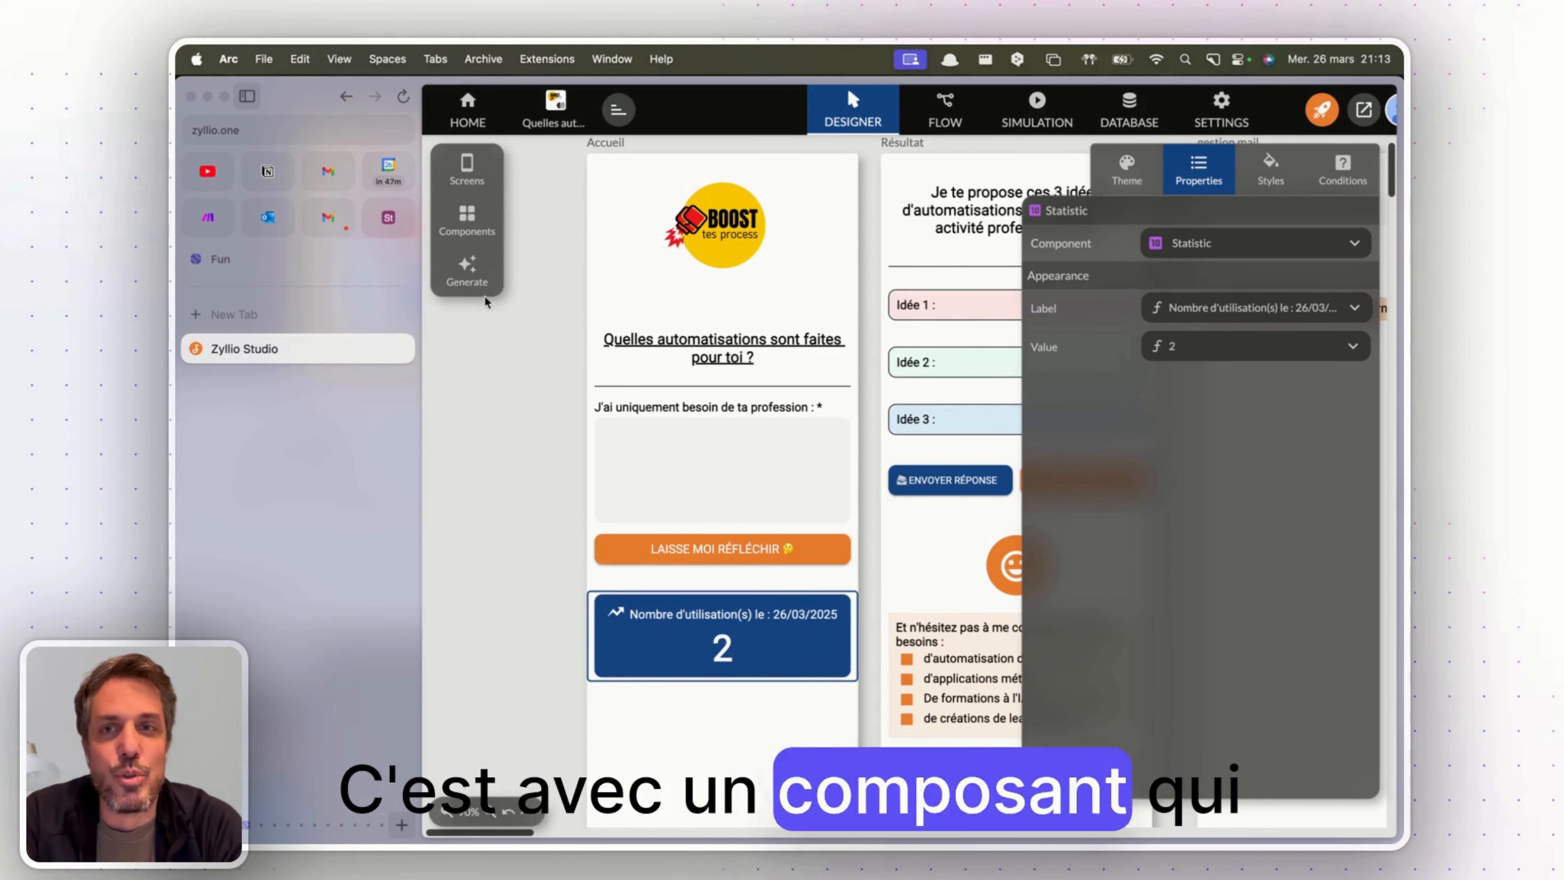
{"action": "left_click", "coordinate": [467, 225]}
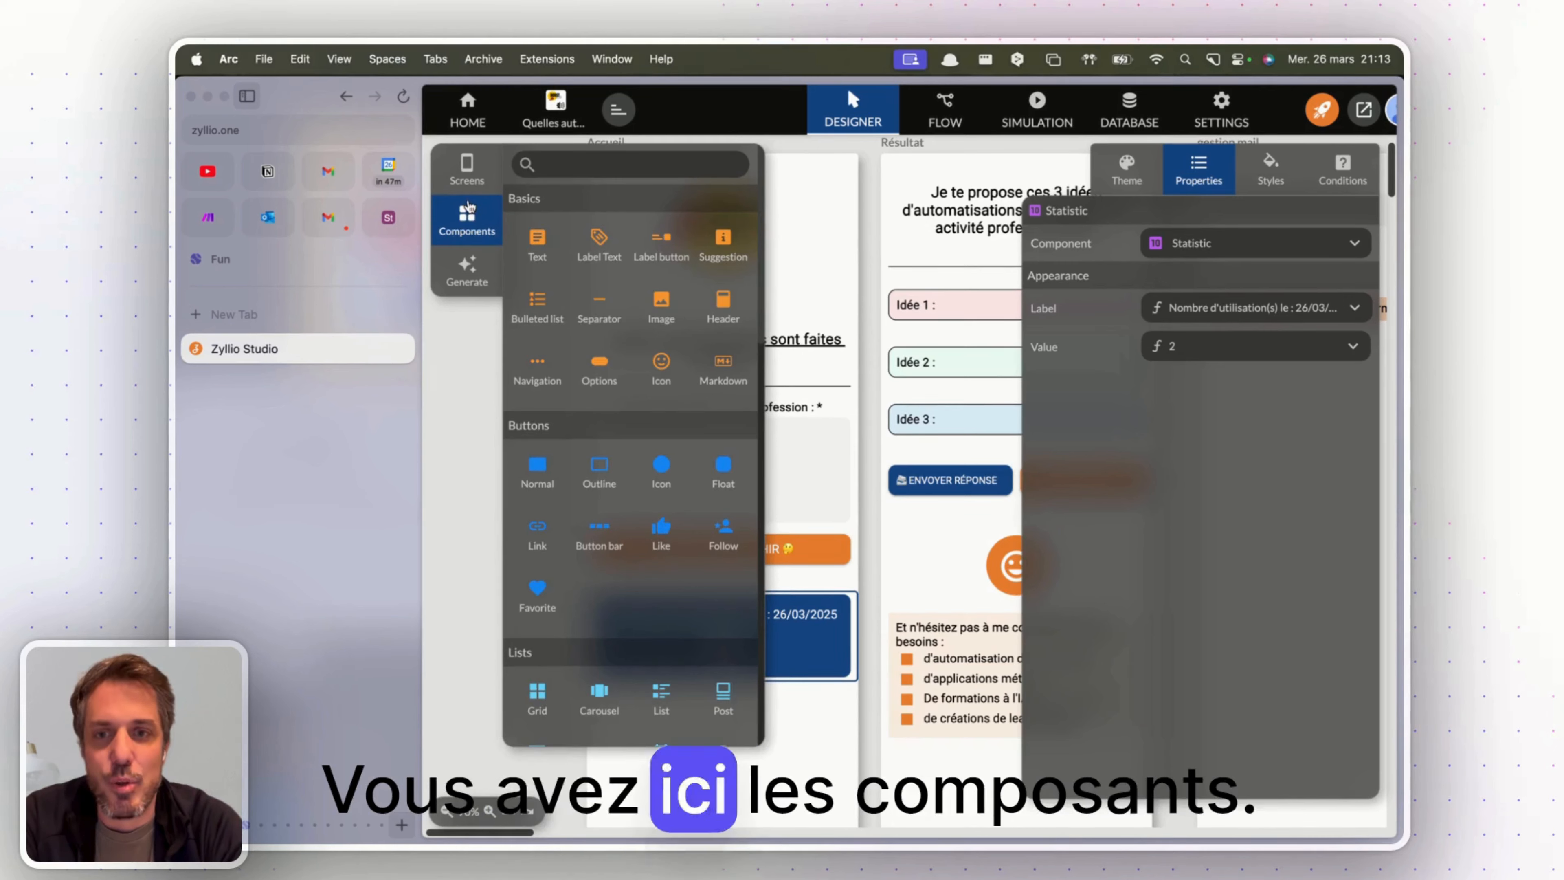
{"action": "scroll", "coordinate": [622, 437], "scroll_direction": "down", "scroll_amount": 5}
{"action": "scroll", "coordinate": [622, 439], "scroll_direction": "down", "scroll_amount": 12}
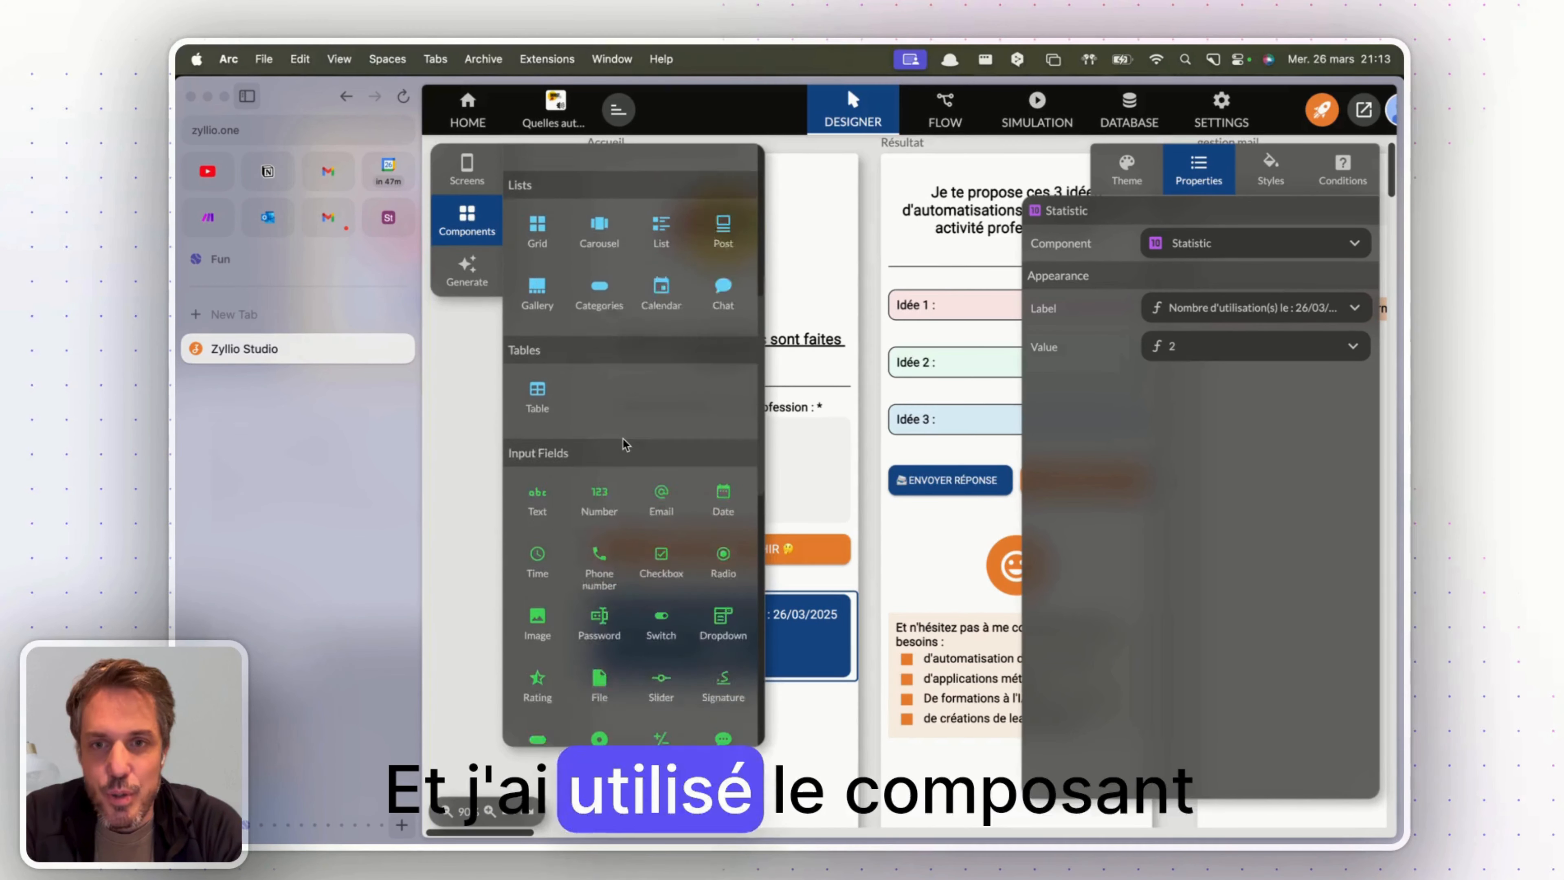
{"action": "scroll", "coordinate": [623, 439], "scroll_direction": "down", "scroll_amount": 2}
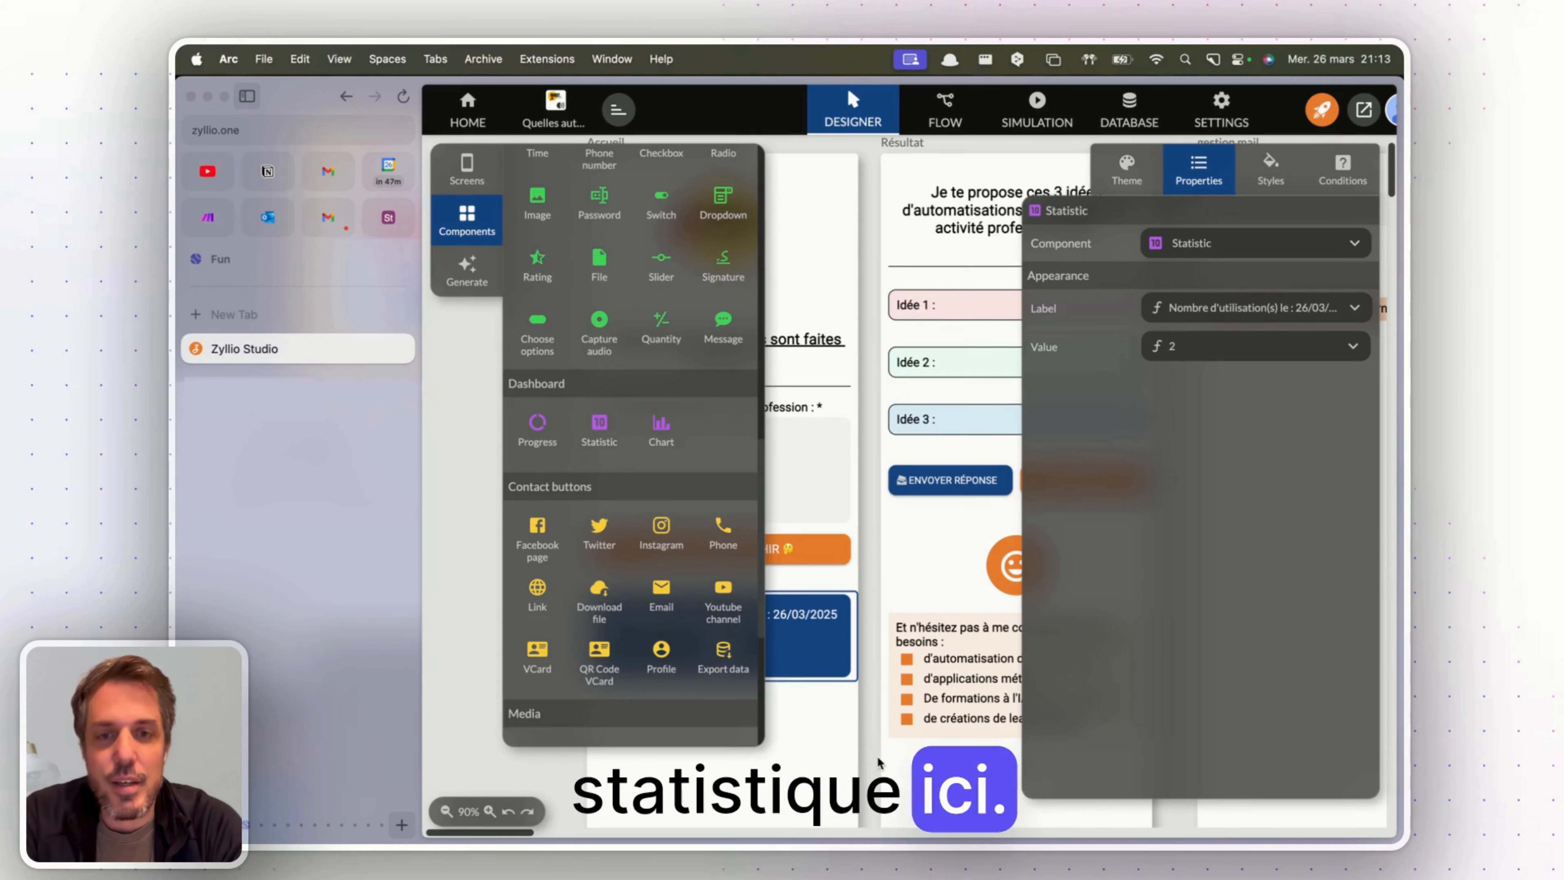
{"action": "left_click", "coordinate": [806, 624]}
Examine the formula behind the usage counter's label and locate the Current date & time function among the date functions
{"action": "left_click", "coordinate": [798, 620]}
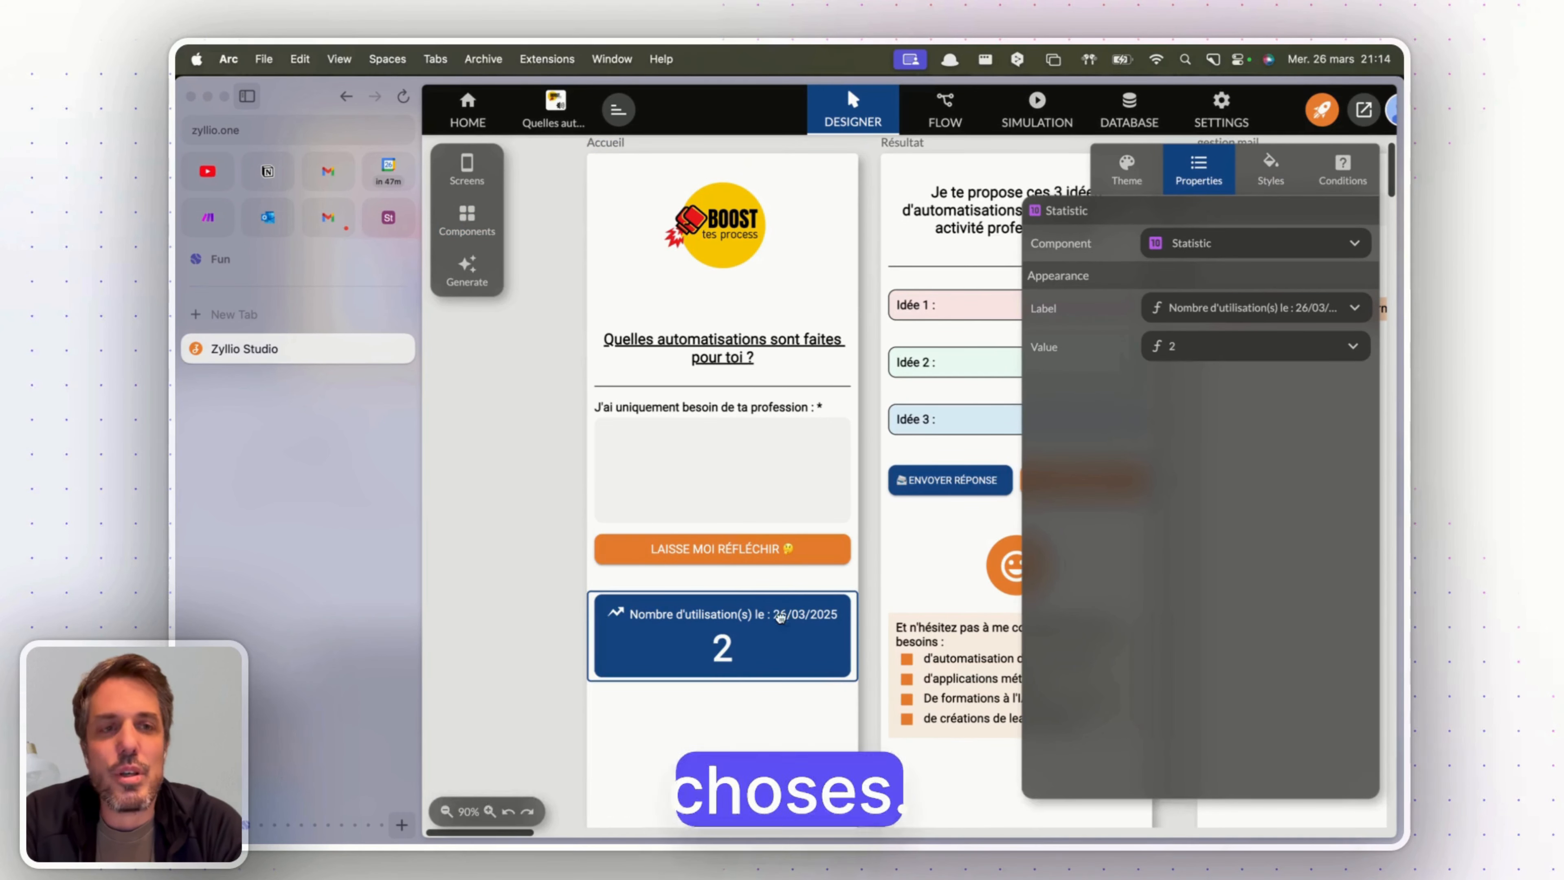
{"action": "left_click", "coordinate": [1212, 311]}
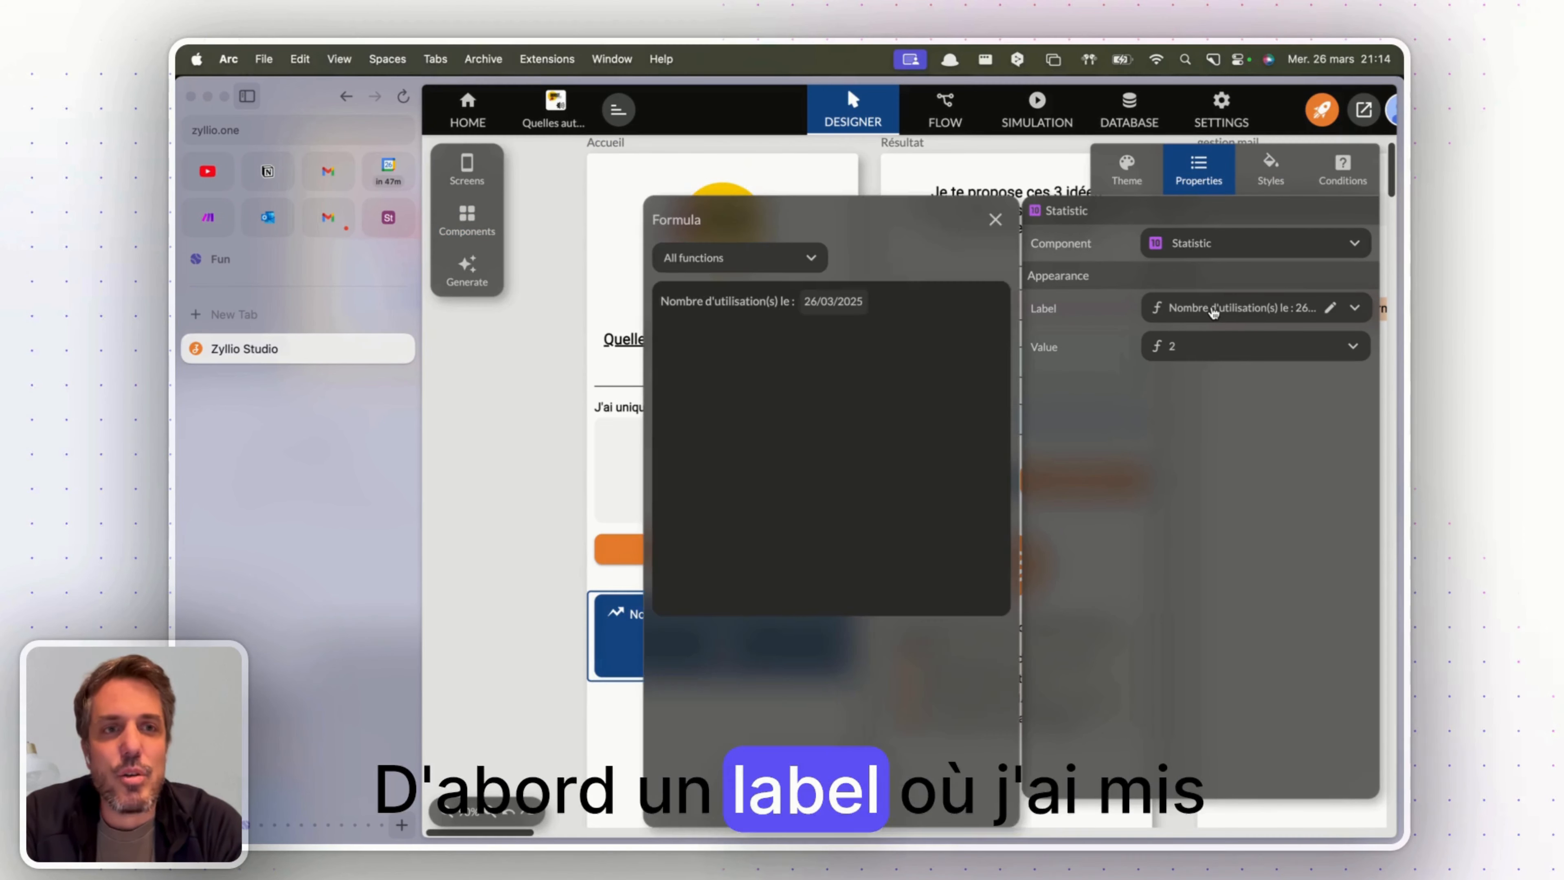
{"action": "left_click", "coordinate": [829, 301]}
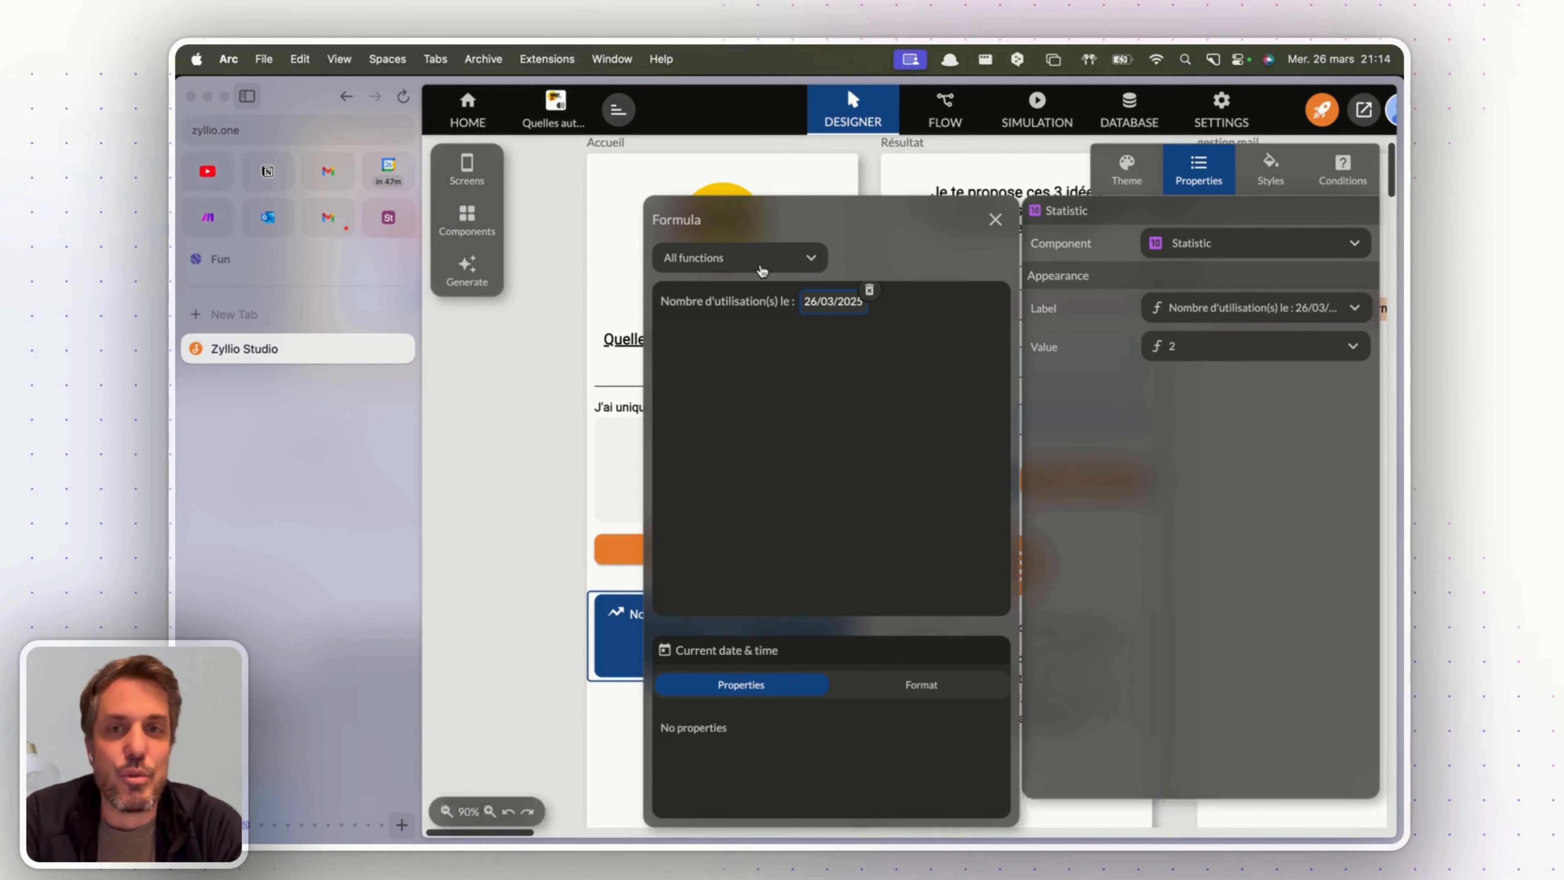
{"action": "left_click", "coordinate": [771, 256]}
{"action": "mouse_move", "coordinate": [739, 328]}
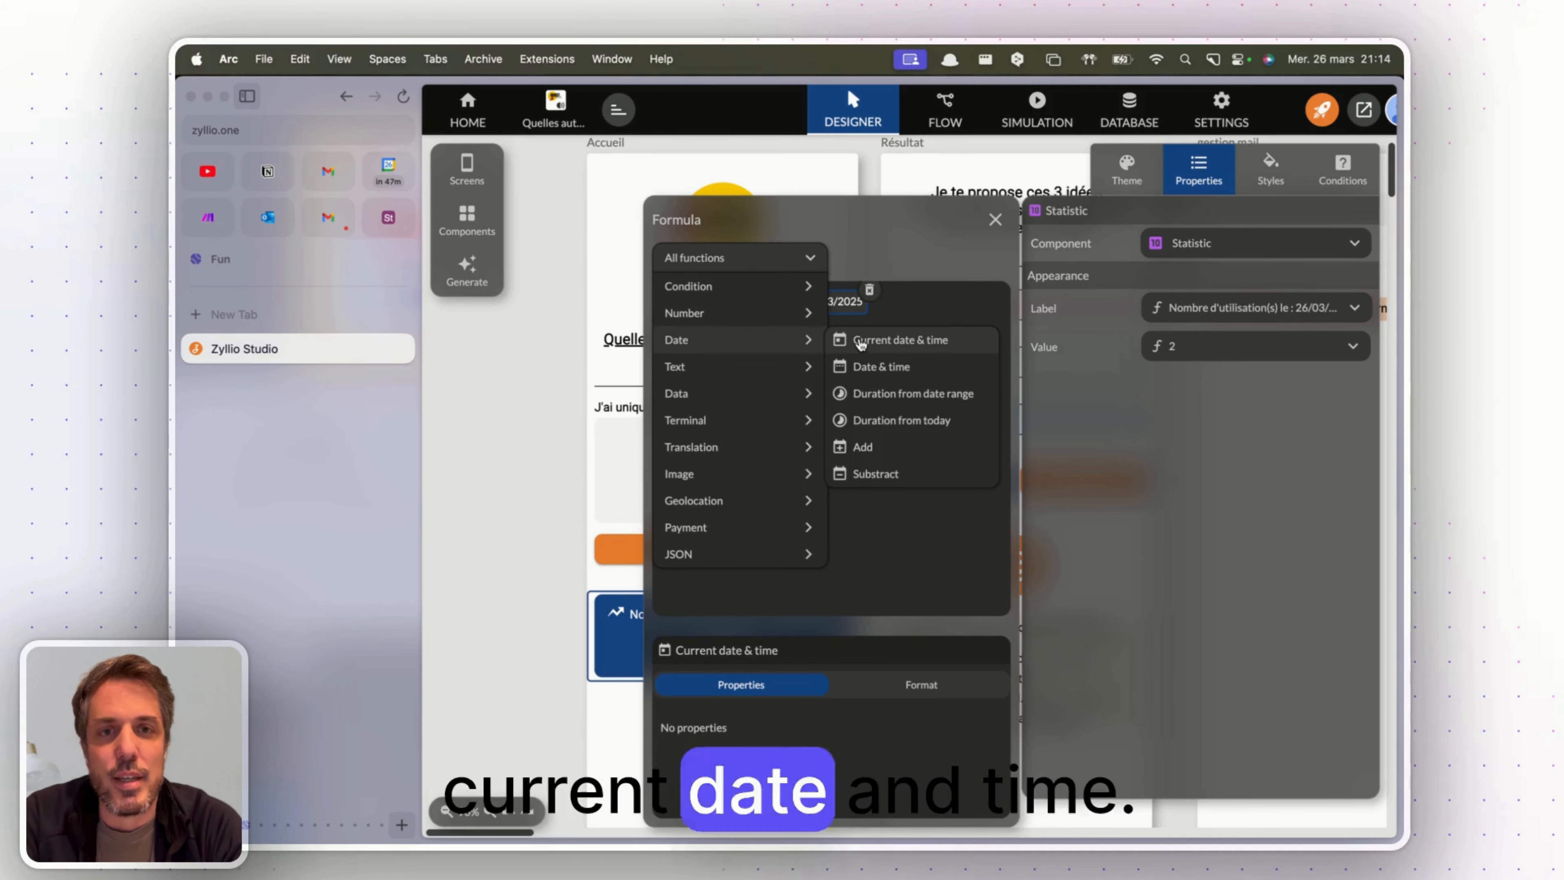
{"action": "left_click", "coordinate": [995, 220]}
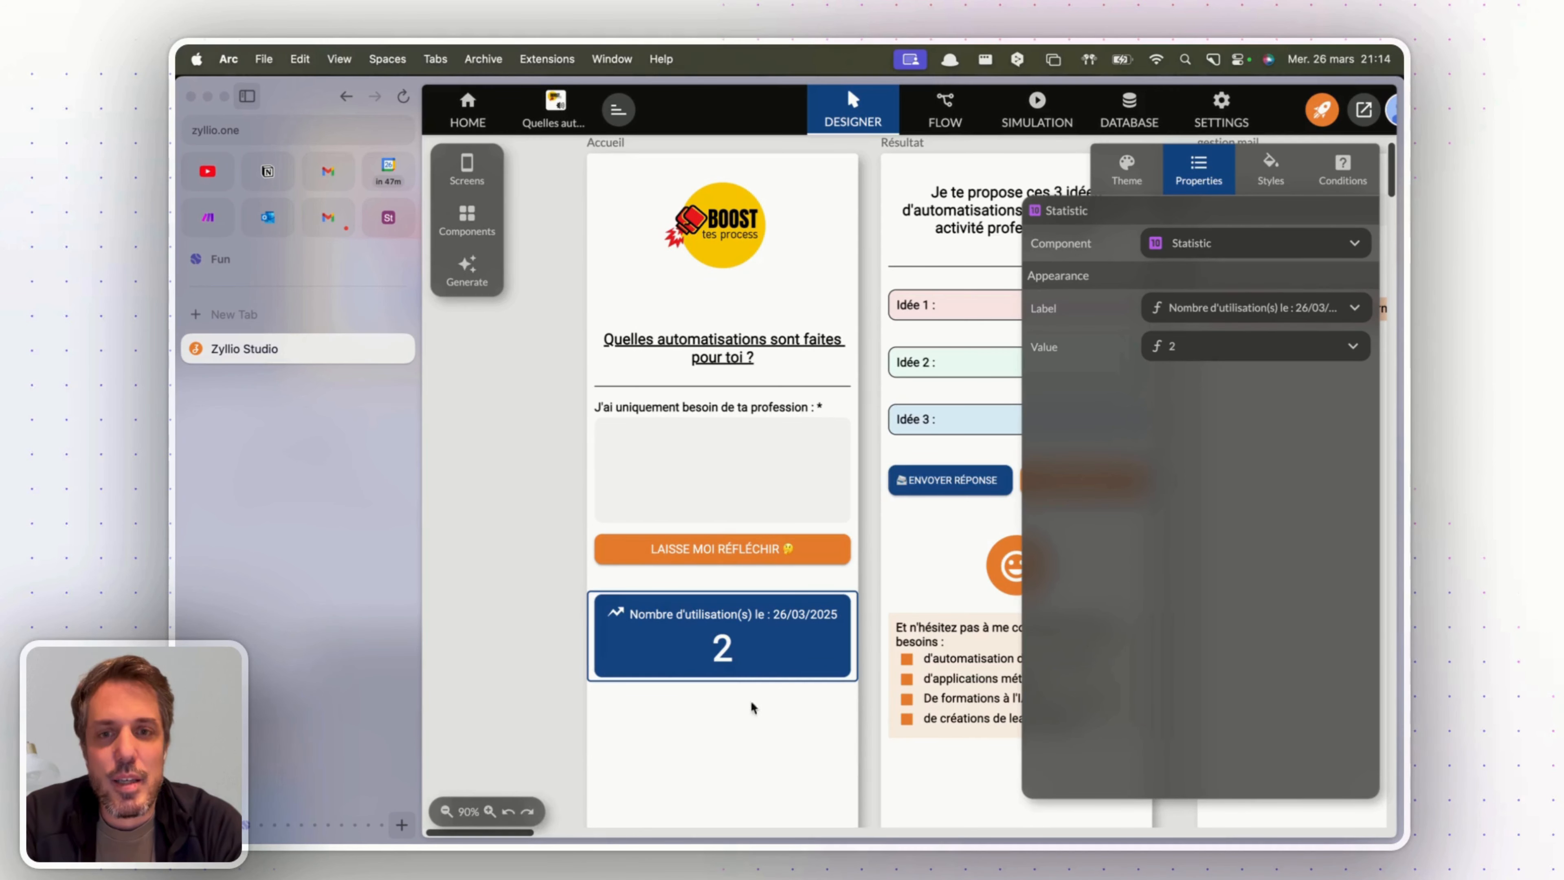
Examine the Count rows formula, with its table and filter, that supplies the usage counter's value
{"action": "left_click", "coordinate": [1176, 348]}
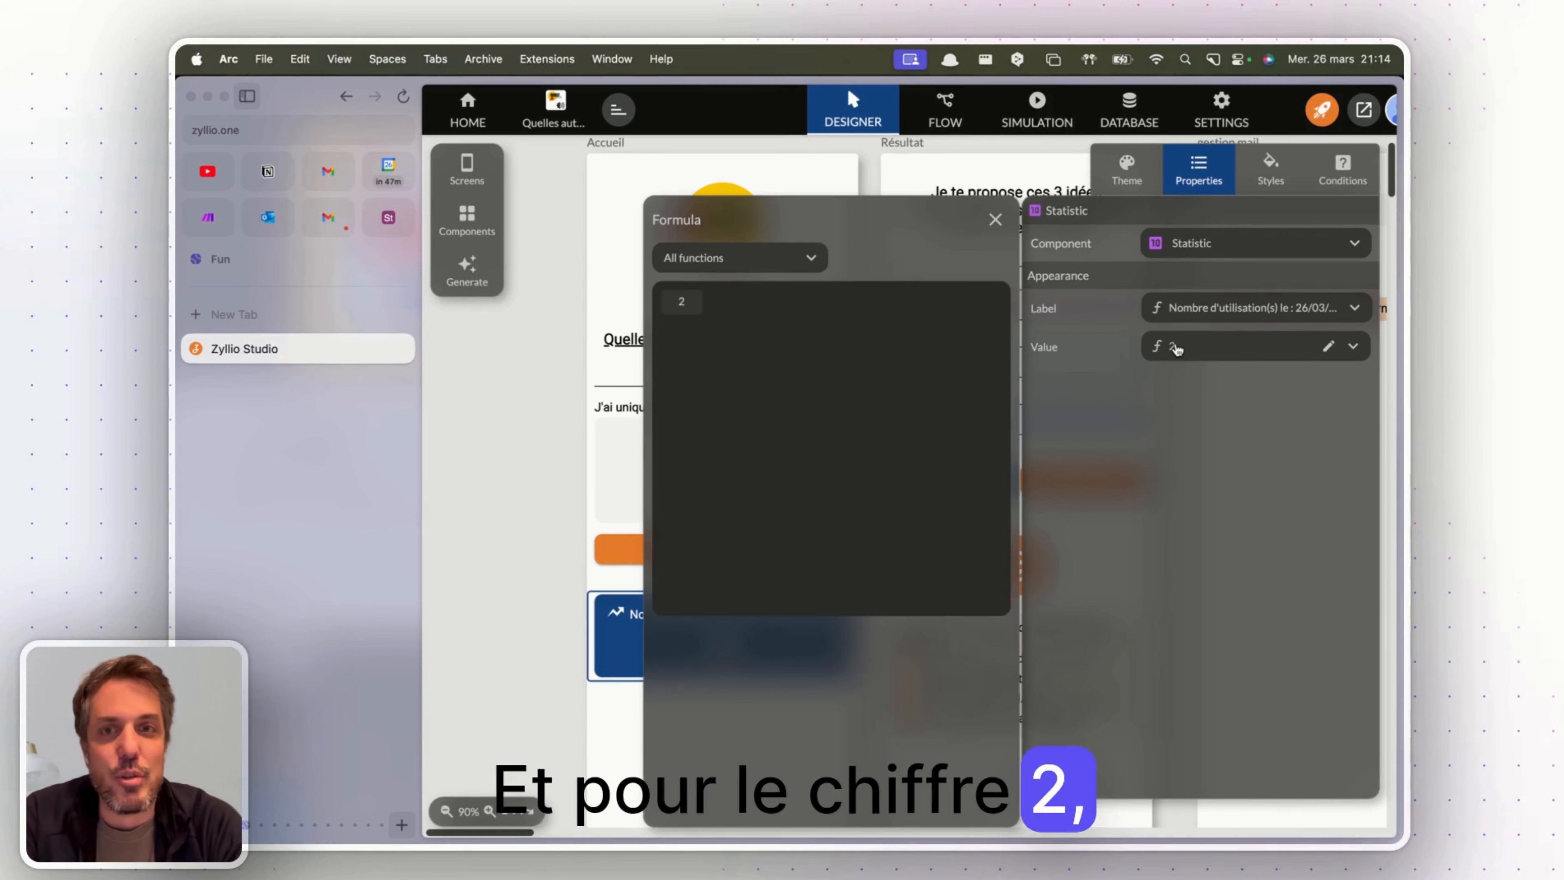
{"action": "left_click", "coordinate": [682, 302]}
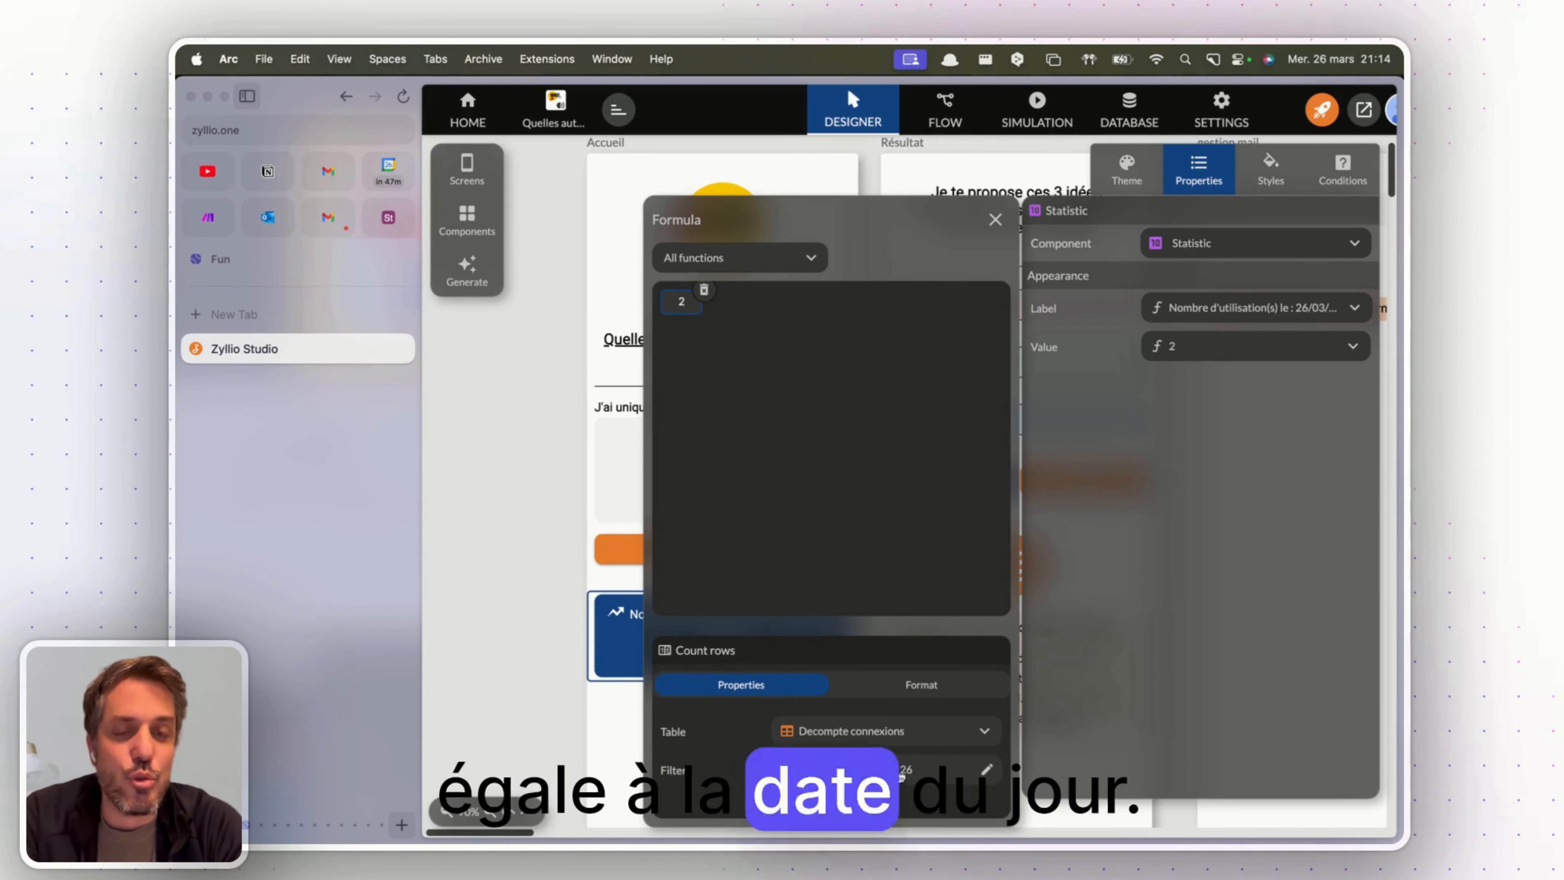
{"action": "left_click", "coordinate": [996, 221]}
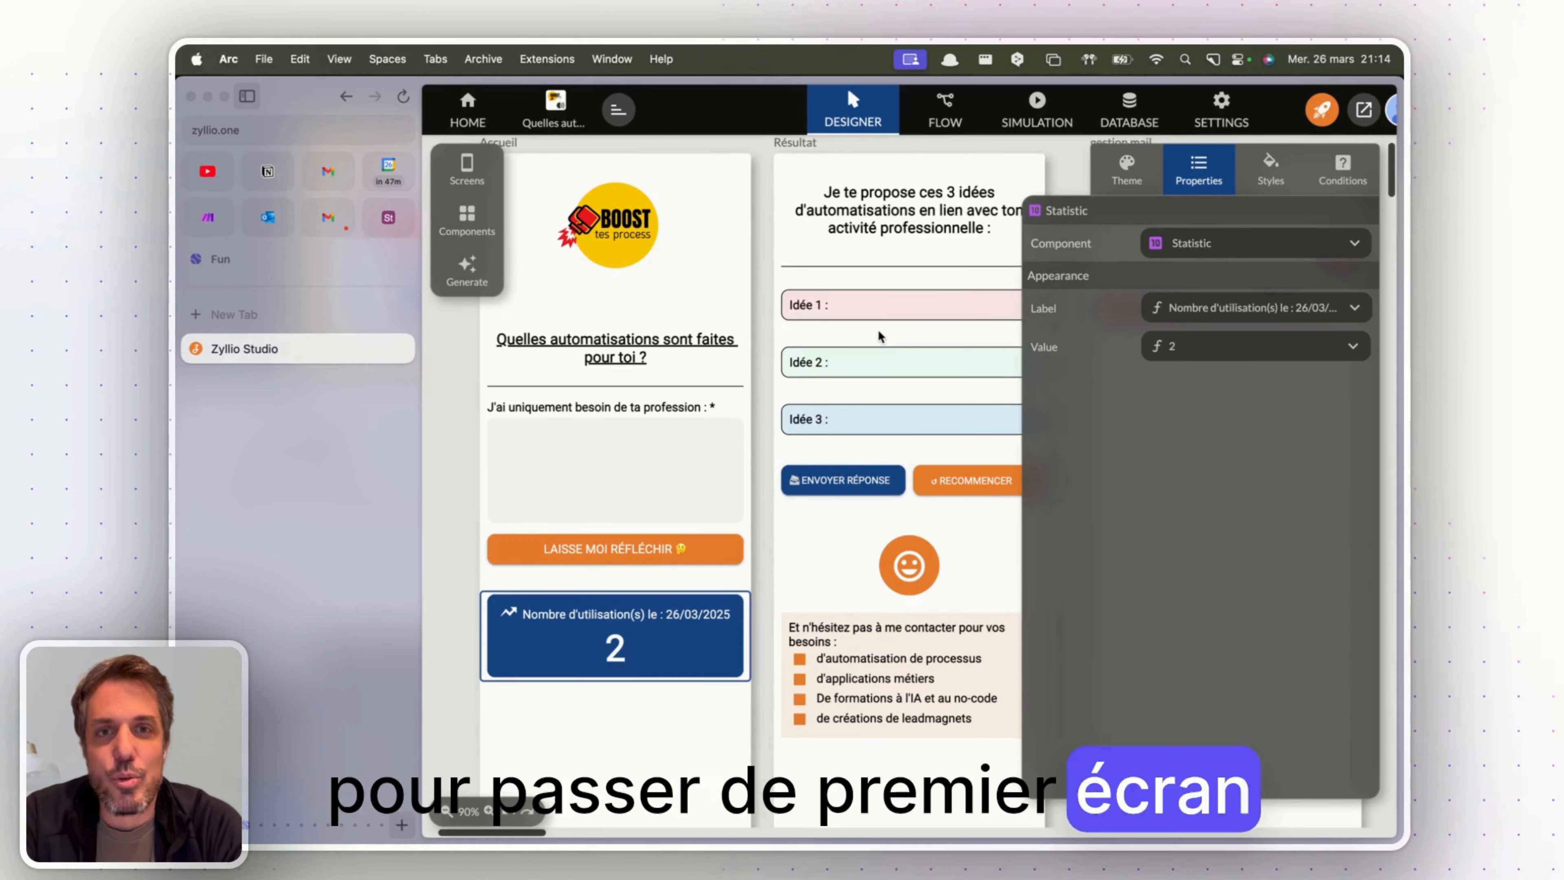
Open the action sequence of the "Laisse moi réfléchir" button on the Accueil screen
{"action": "scroll", "coordinate": [878, 329], "scroll_direction": "right", "scroll_amount": 3}
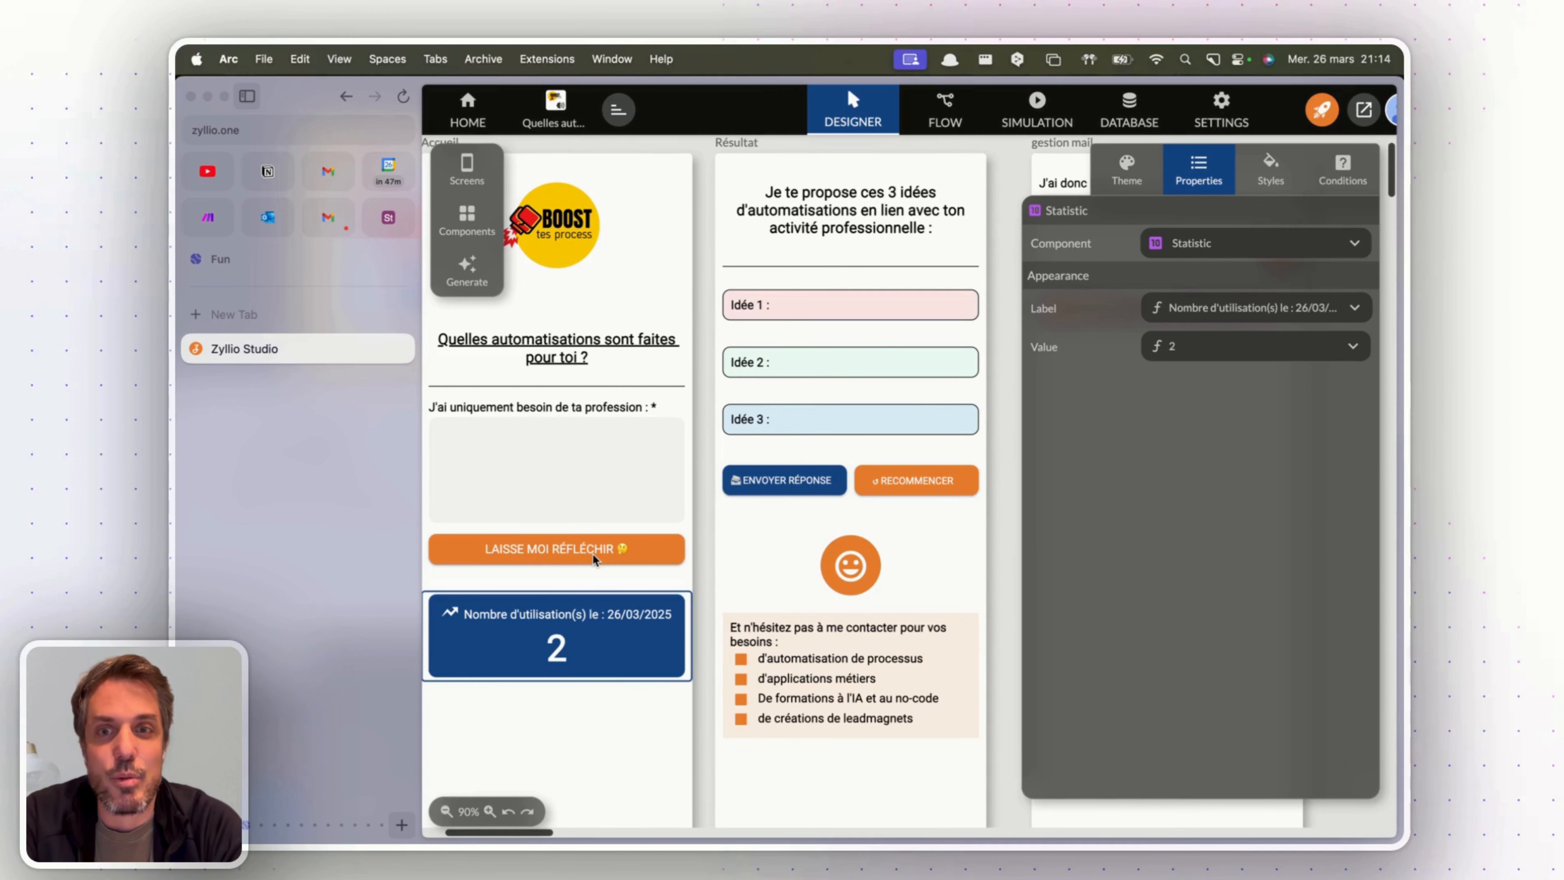
{"action": "left_click", "coordinate": [579, 547]}
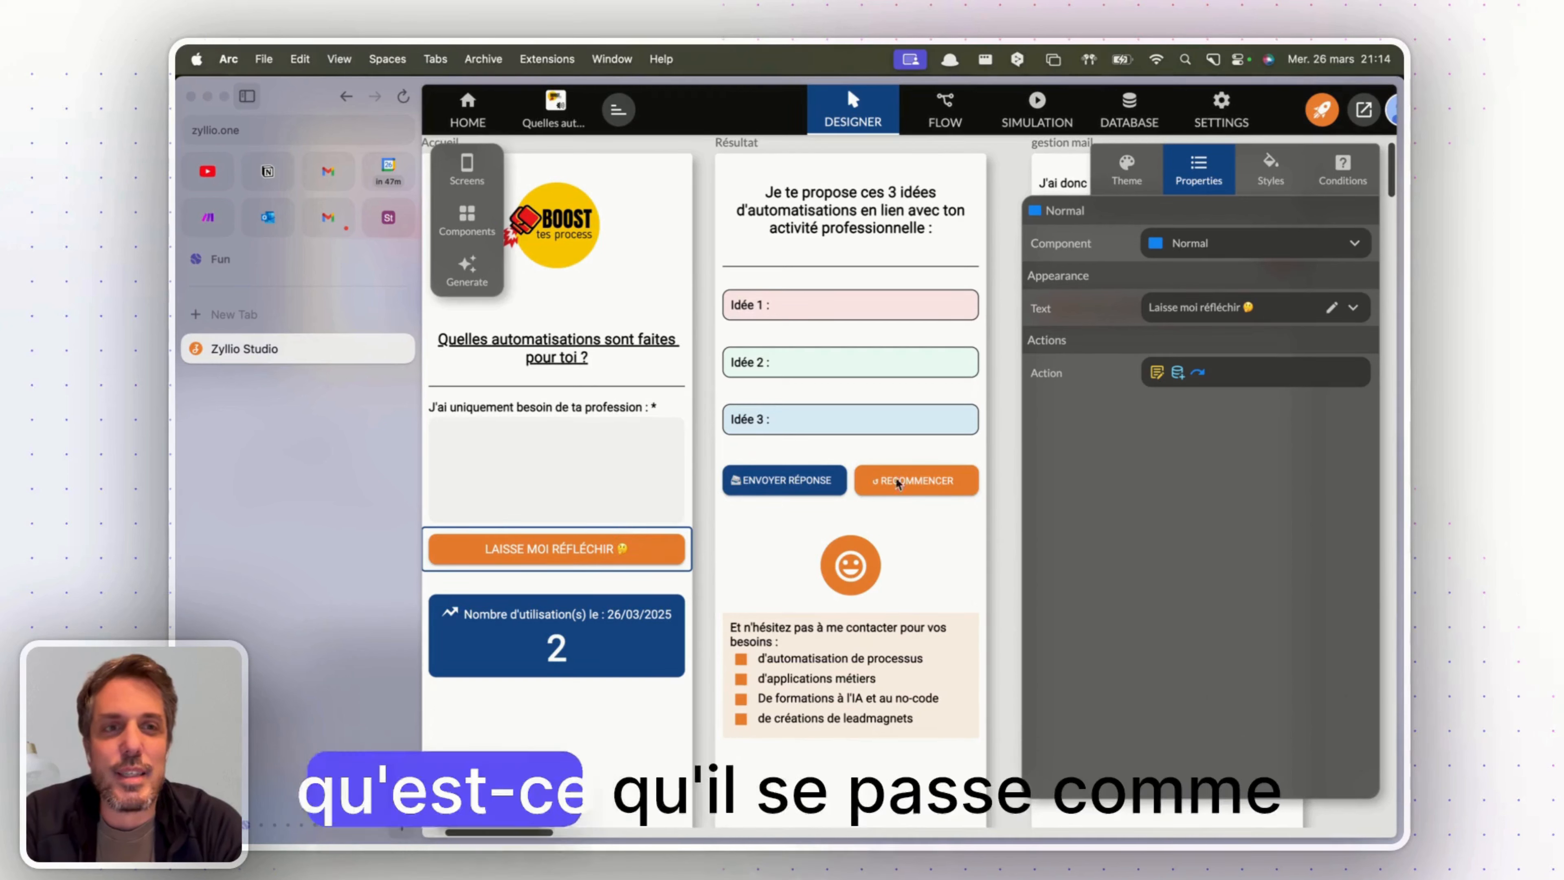
{"action": "left_click", "coordinate": [1157, 382]}
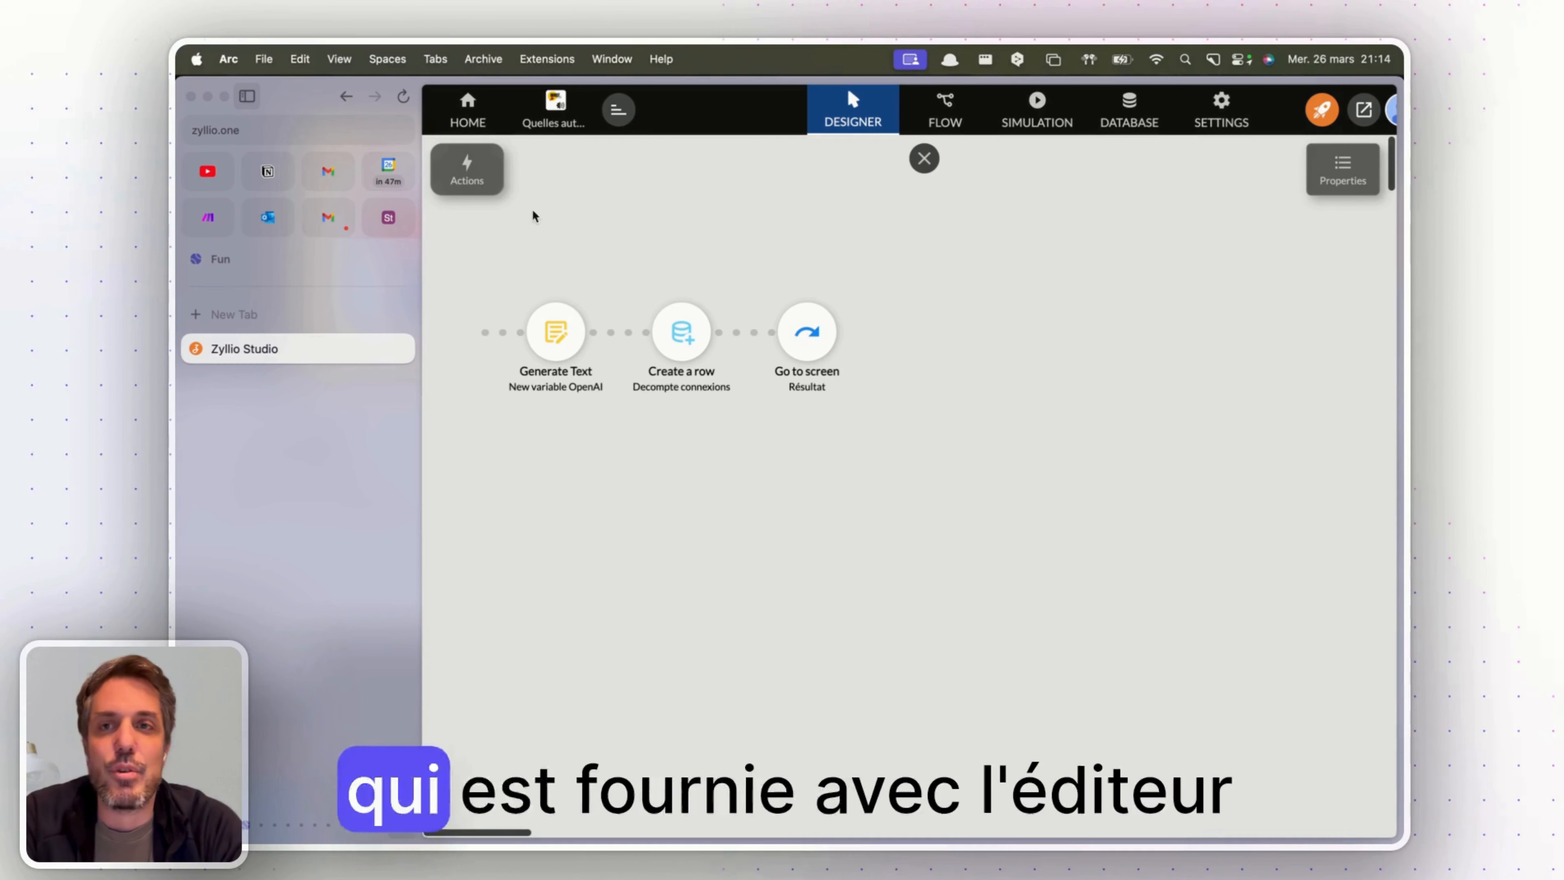
Browse the available actions to find Generate Text in the OpenAI group
{"action": "left_click", "coordinate": [480, 180]}
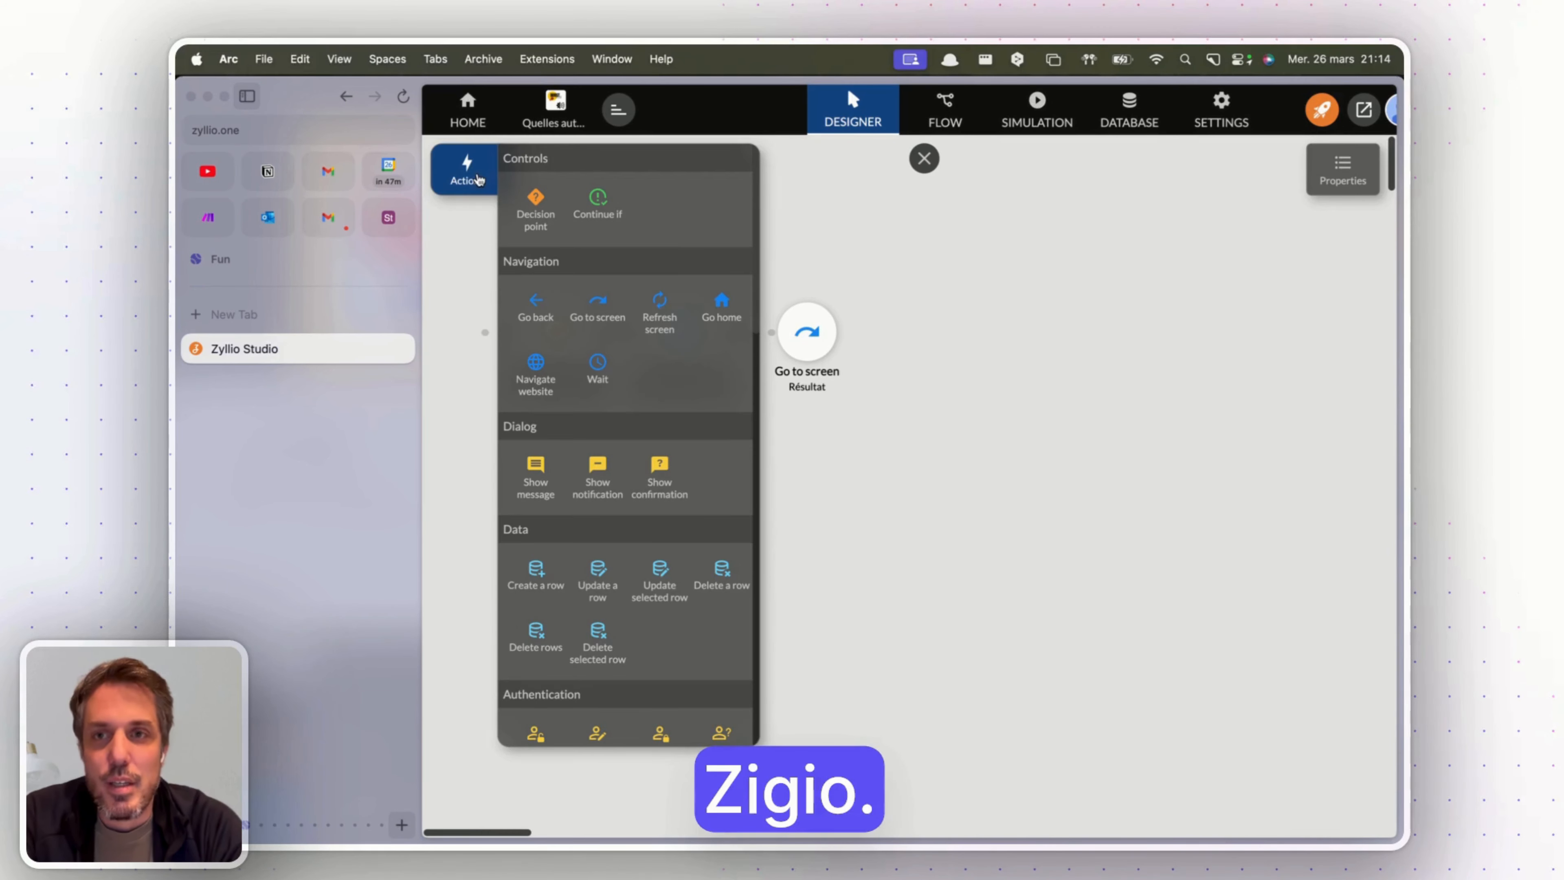
{"action": "scroll", "coordinate": [601, 466], "scroll_direction": "down", "scroll_amount": 10}
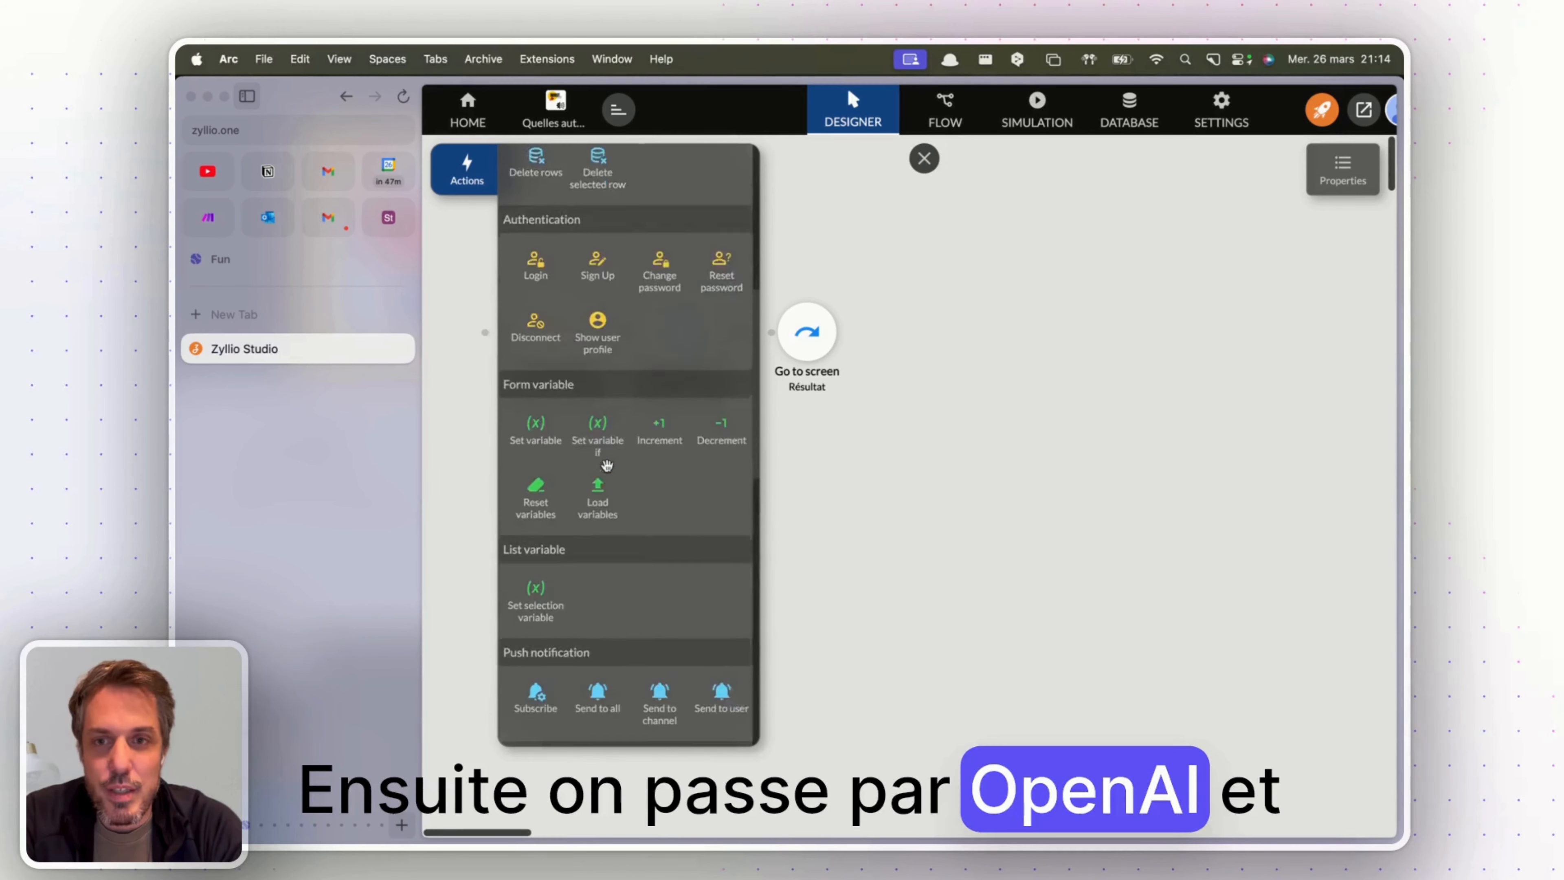
{"action": "scroll", "coordinate": [607, 470], "scroll_direction": "down", "scroll_amount": 10}
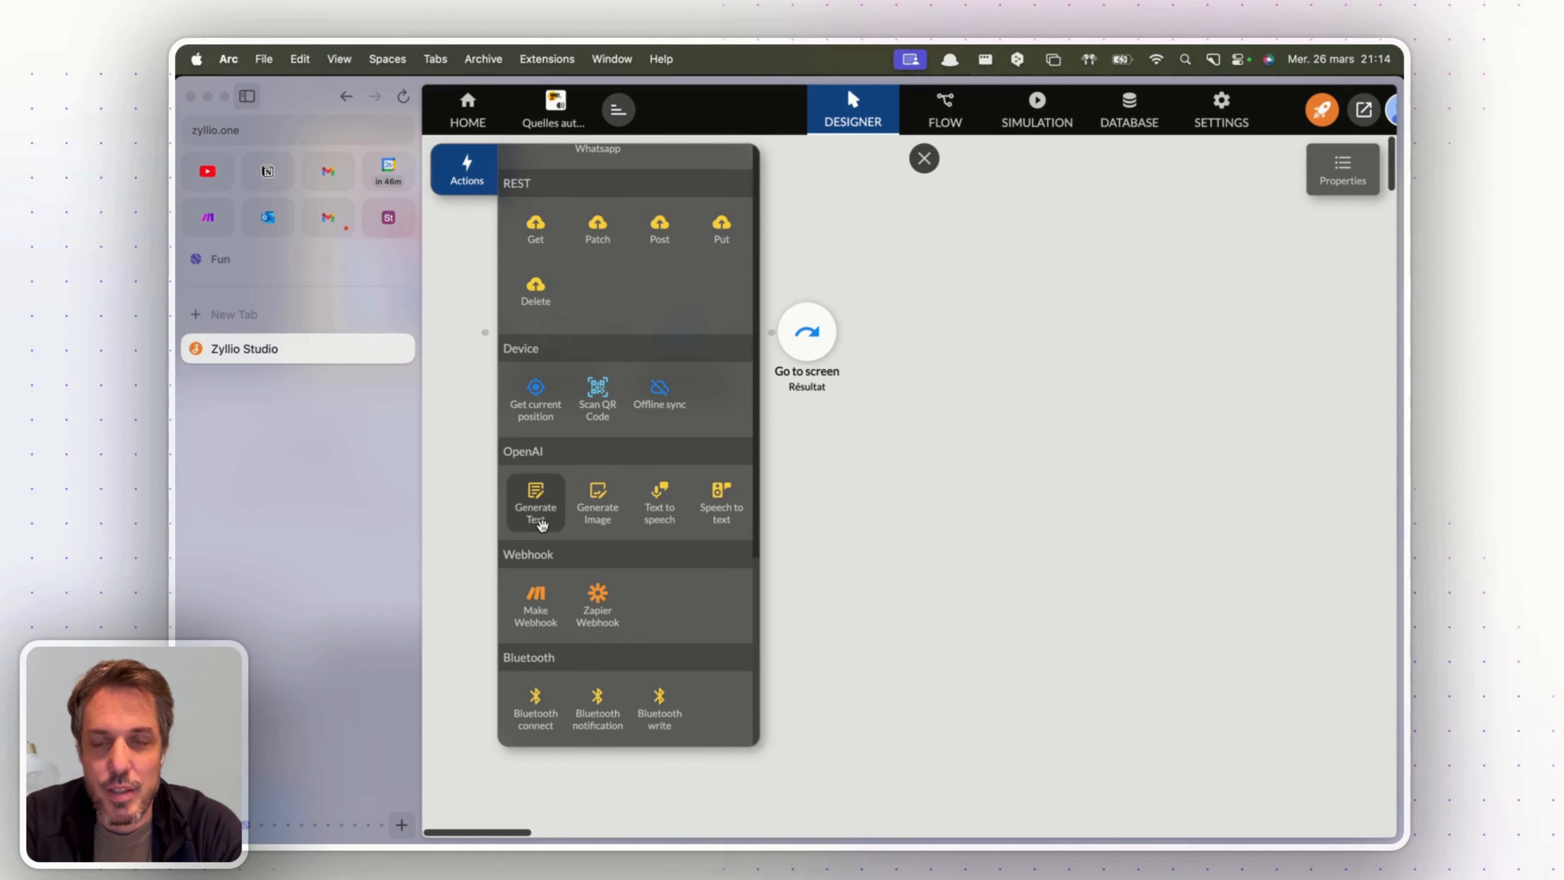
{"action": "left_click", "coordinate": [877, 433]}
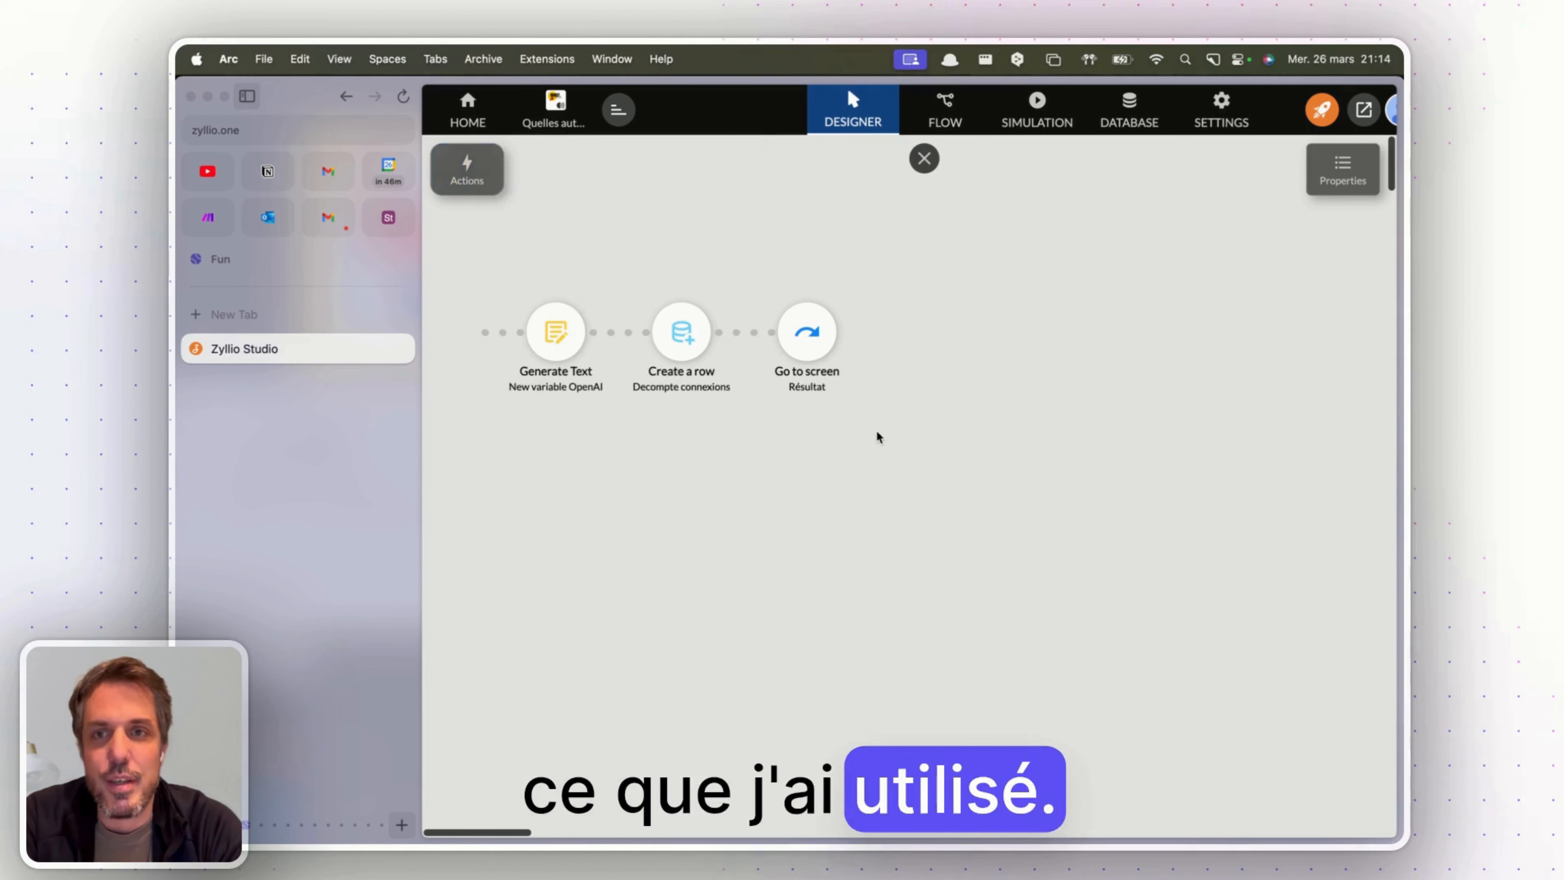
Examine the Generate Text action's properties and read through the prompt formula used as its input
{"action": "left_click", "coordinate": [560, 351]}
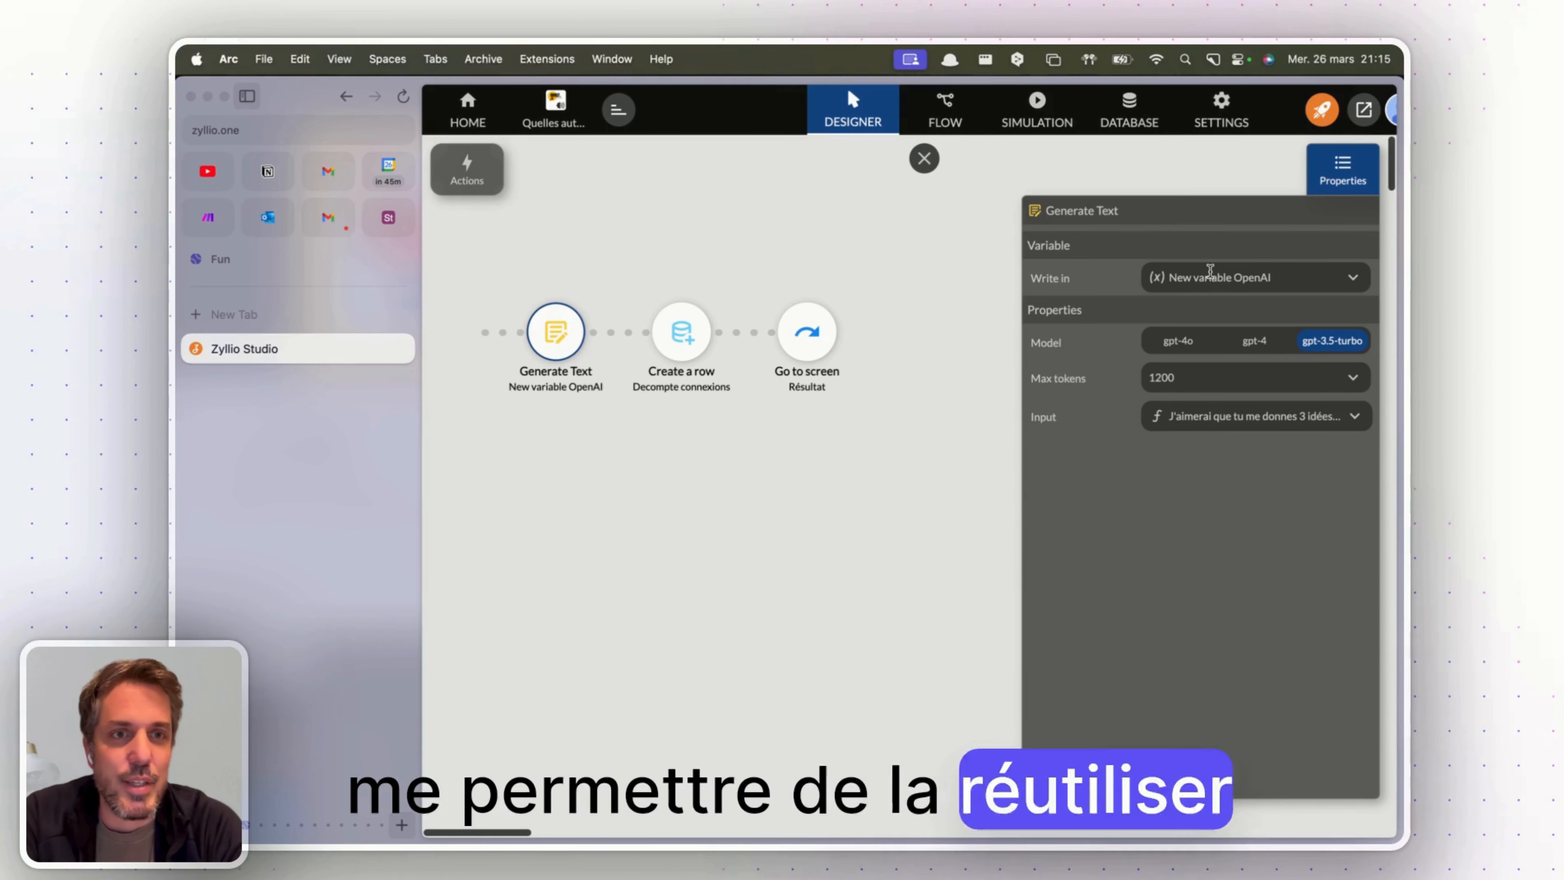
{"action": "left_click", "coordinate": [1201, 419]}
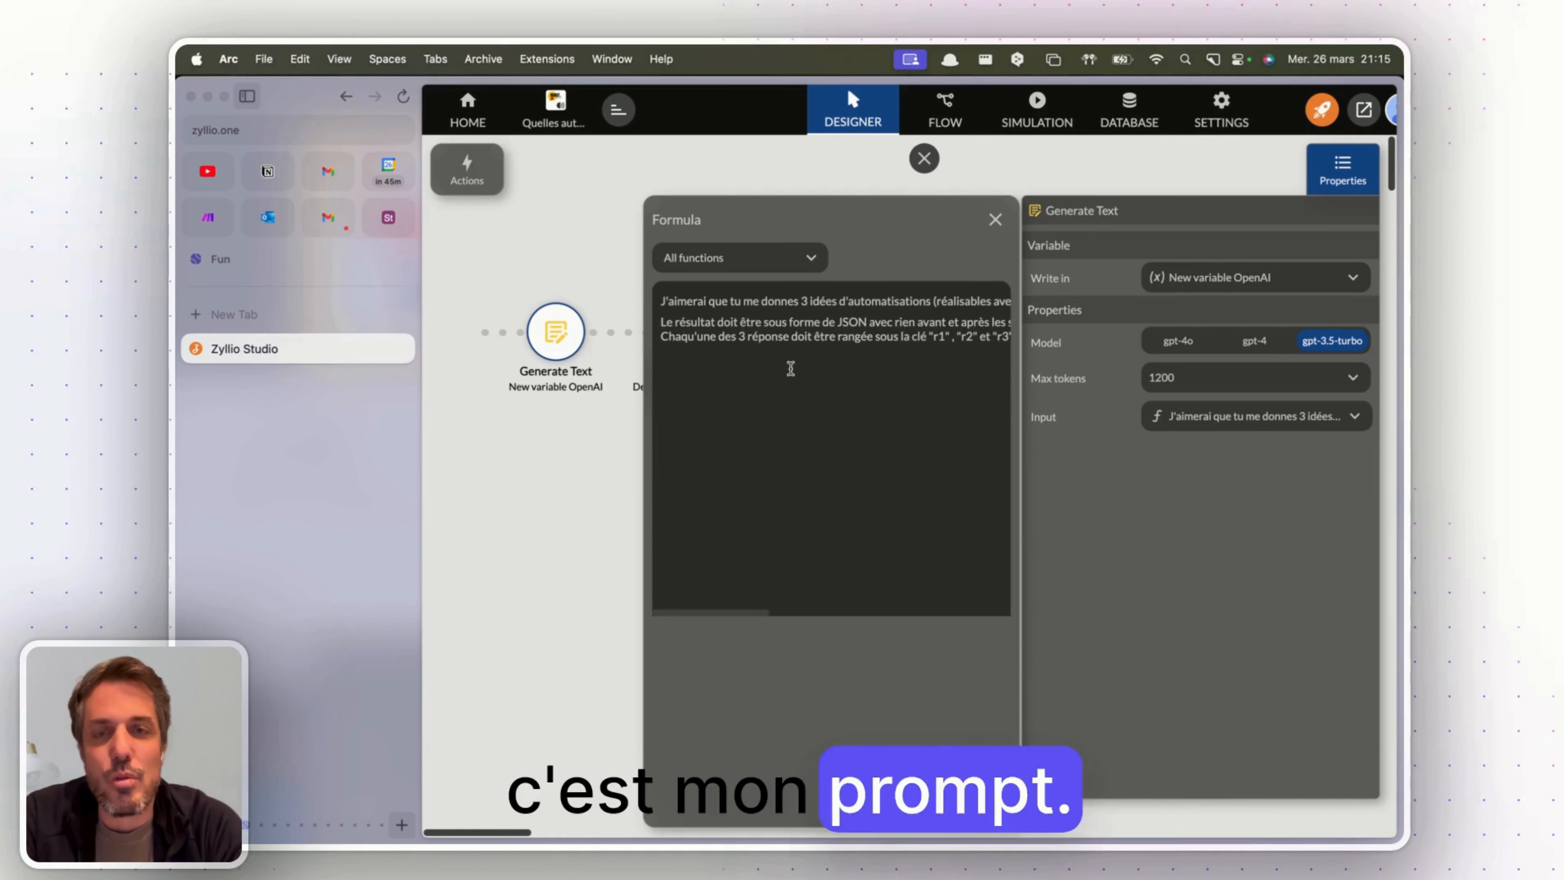
{"action": "scroll", "coordinate": [790, 369], "scroll_direction": "right", "scroll_amount": 2}
{"action": "scroll", "coordinate": [791, 369], "scroll_direction": "left", "scroll_amount": 1}
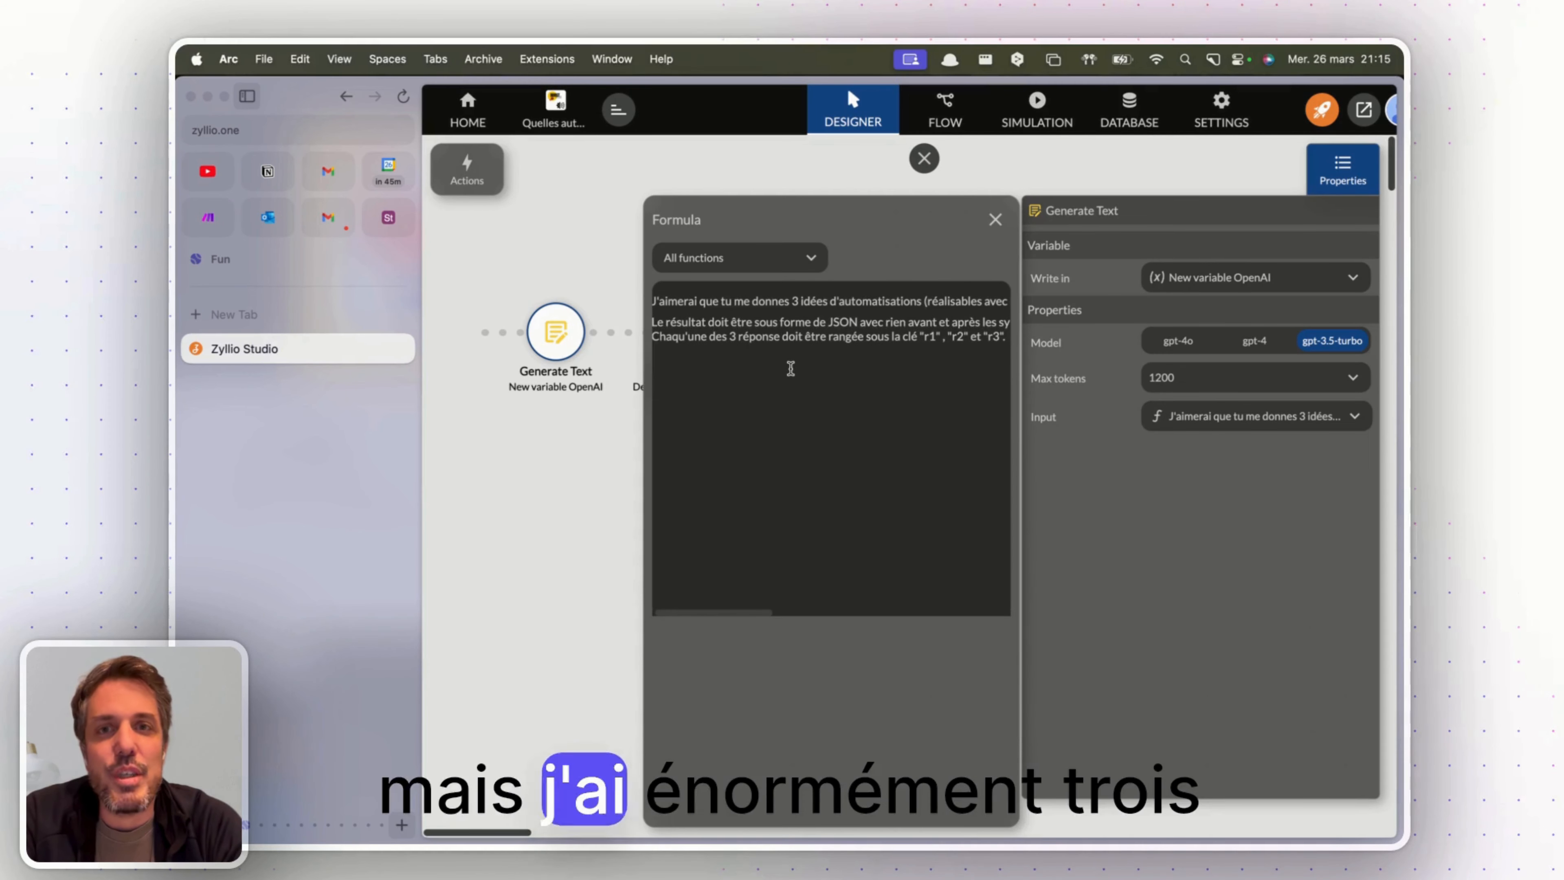
{"action": "scroll", "coordinate": [791, 369], "scroll_direction": "right", "scroll_amount": 1}
{"action": "scroll", "coordinate": [791, 368], "scroll_direction": "right", "scroll_amount": 3}
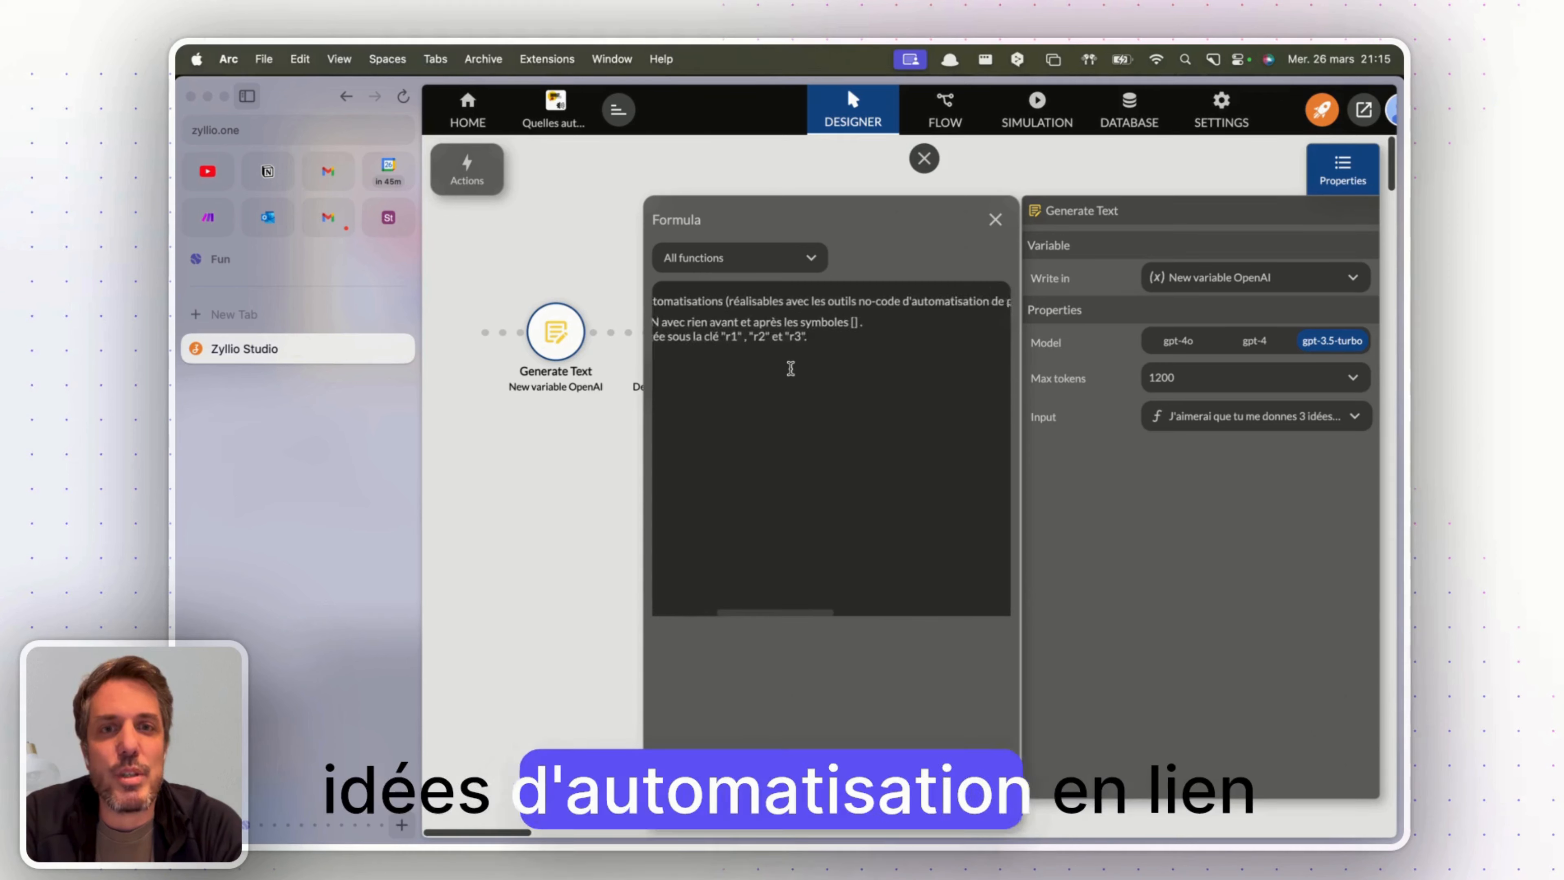
{"action": "scroll", "coordinate": [791, 369], "scroll_direction": "right", "scroll_amount": 3}
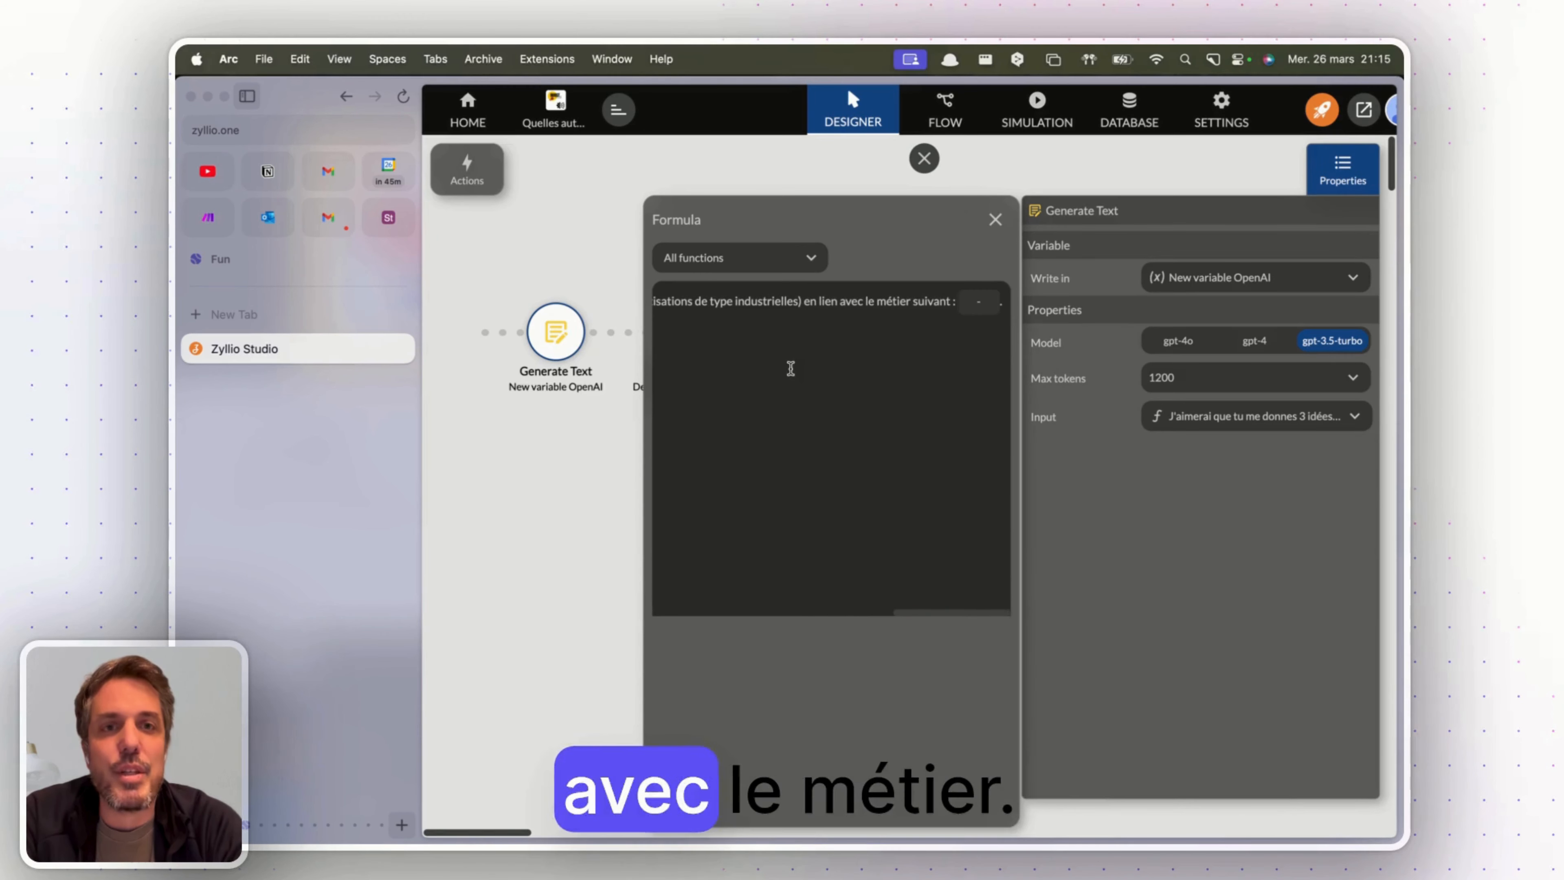
Inspect the profession variable inserted in the prompt and review the instructions on the JSON response format
{"action": "left_click", "coordinate": [983, 302]}
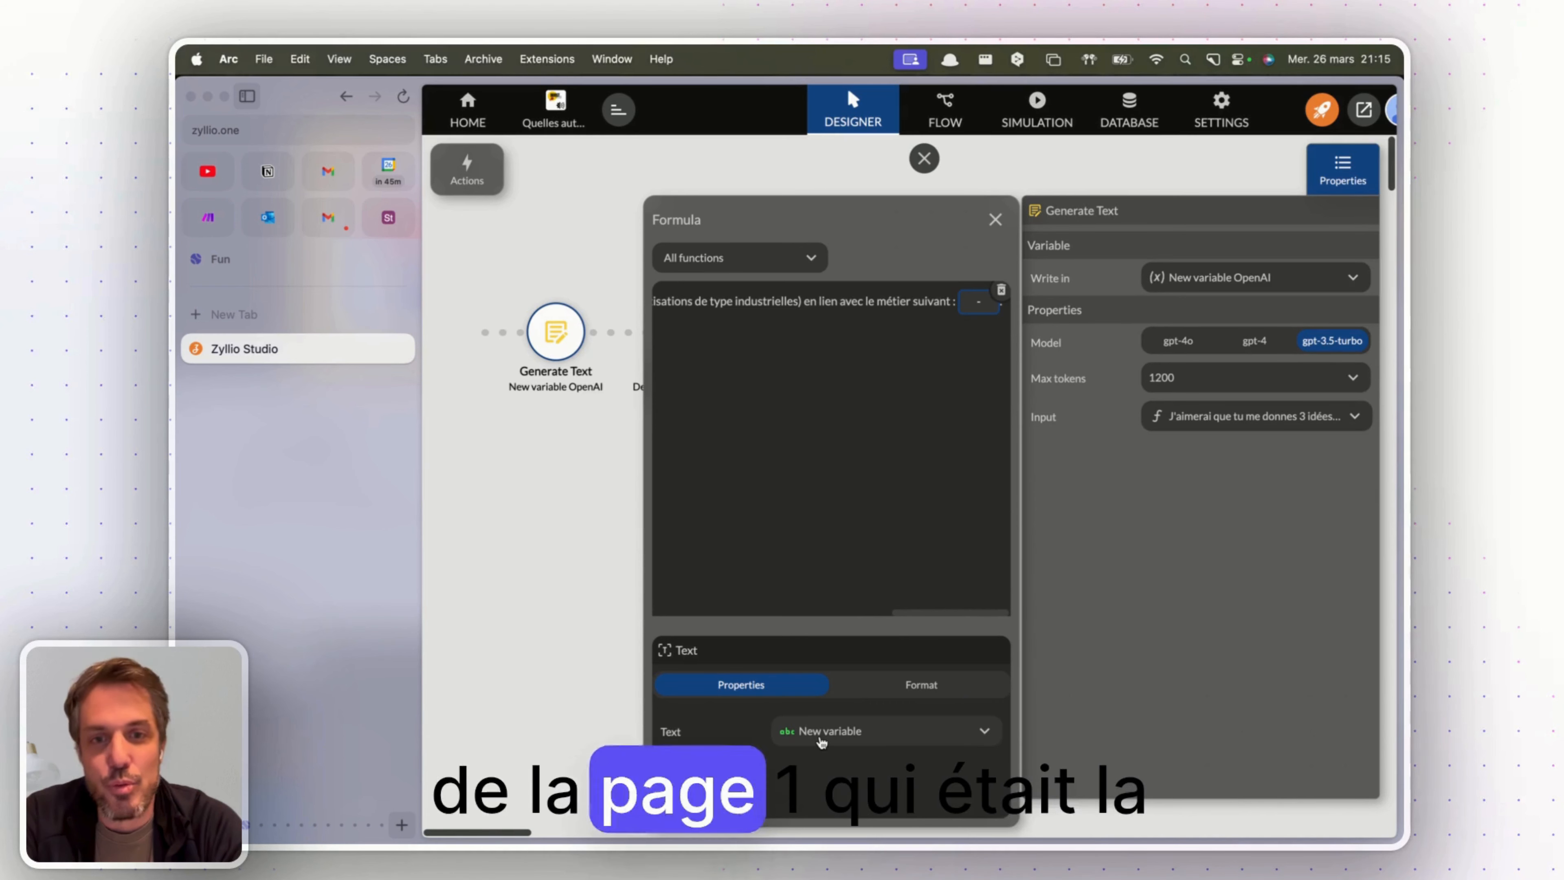
{"action": "scroll", "coordinate": [900, 434], "scroll_direction": "left", "scroll_amount": 10}
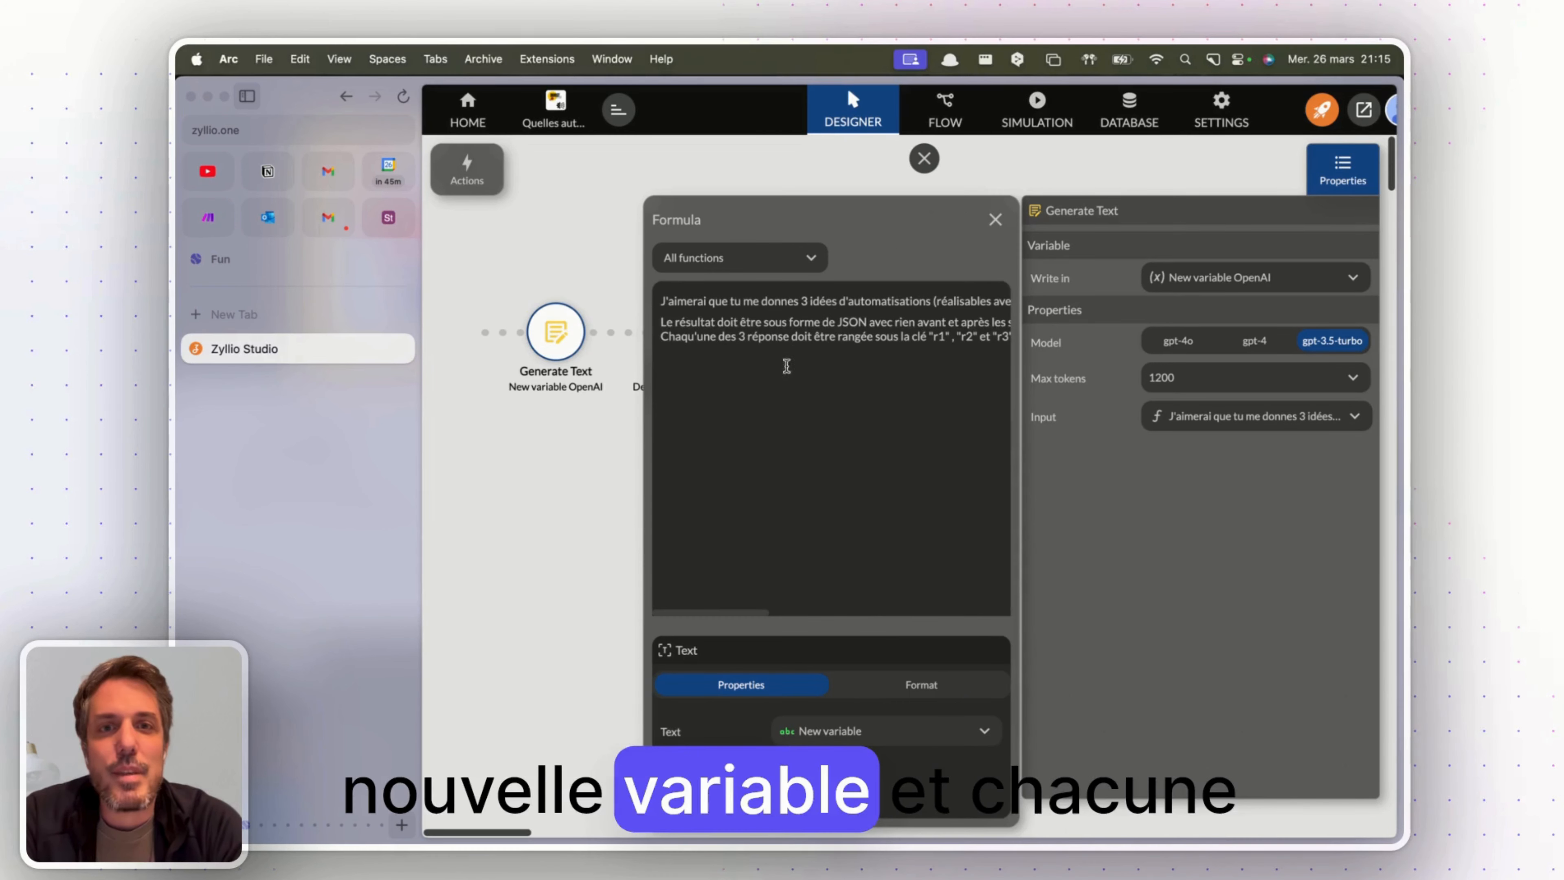
{"action": "scroll", "coordinate": [794, 353], "scroll_direction": "right", "scroll_amount": 3}
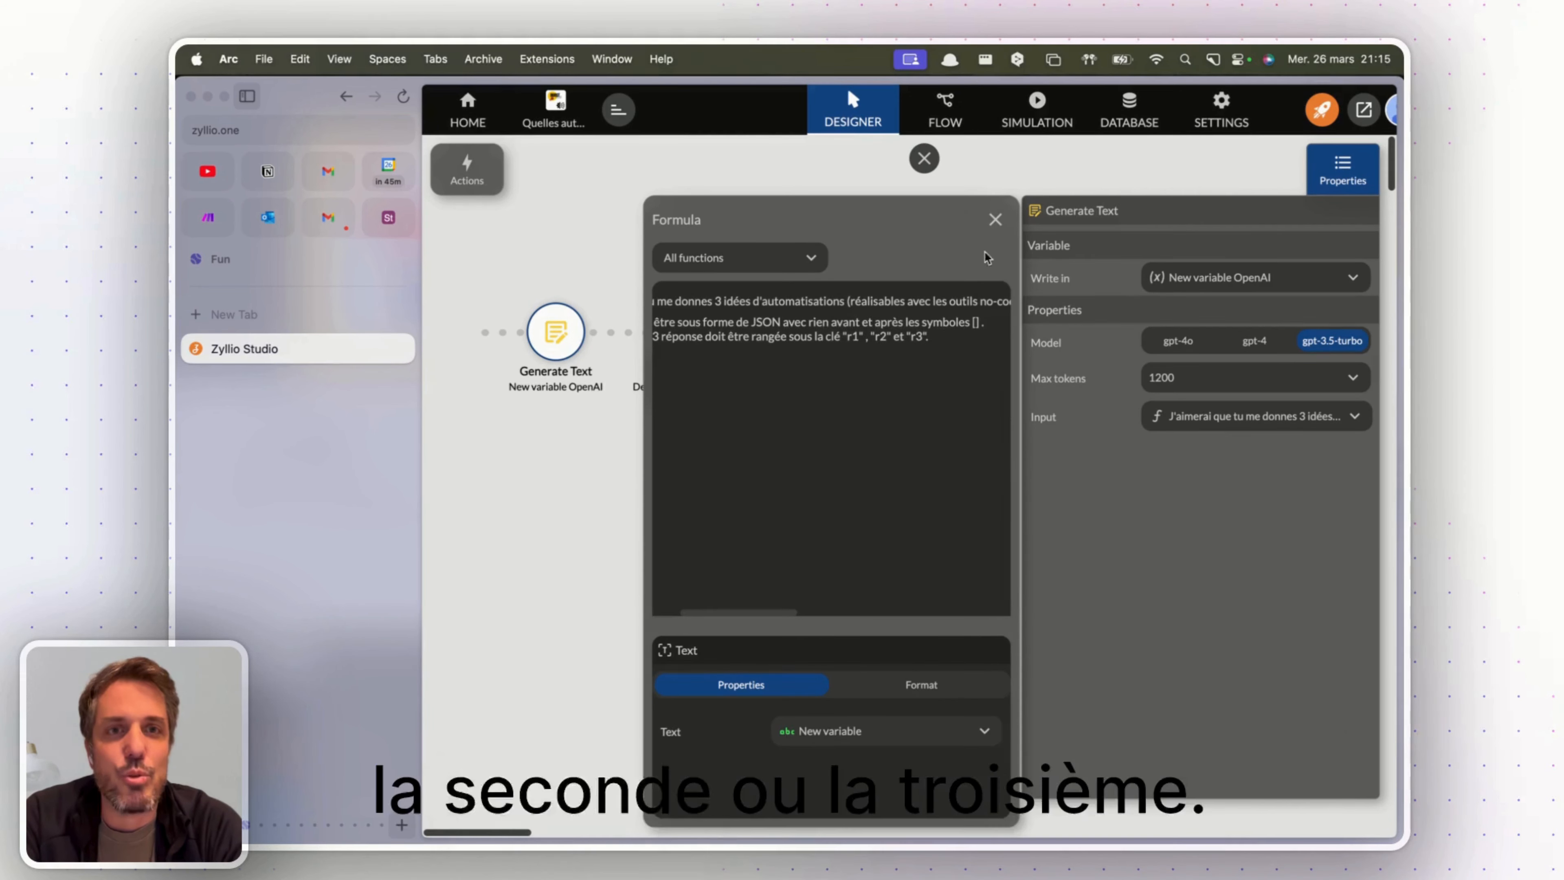
{"action": "left_click", "coordinate": [996, 219]}
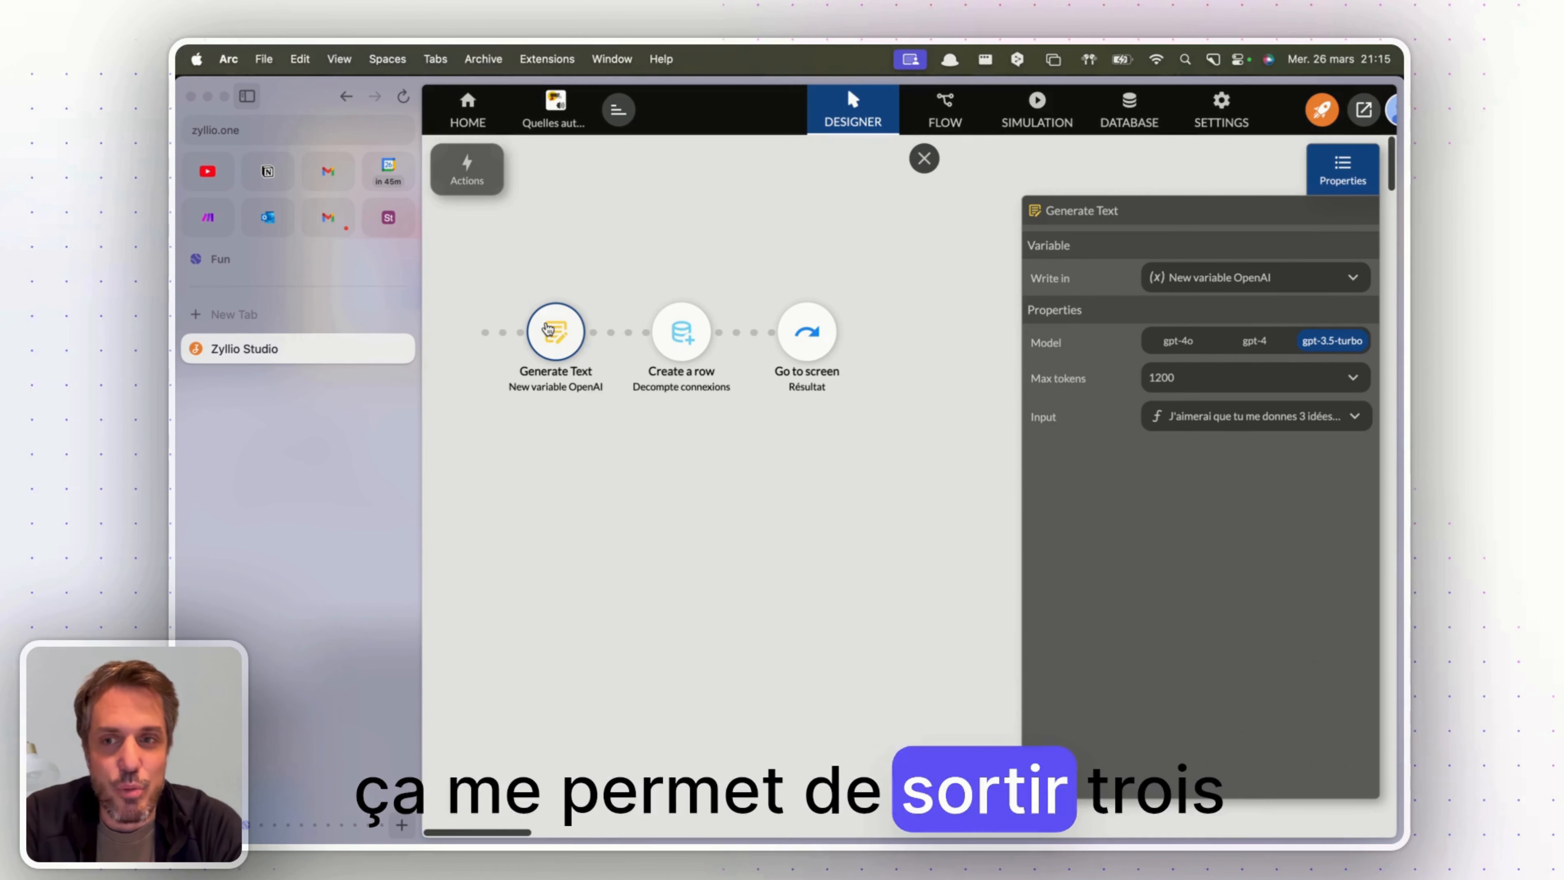
Examine the Create a row action's formula for the Connecté field and locate the Terminal Id function among the terminal functions
{"action": "left_click", "coordinate": [681, 339]}
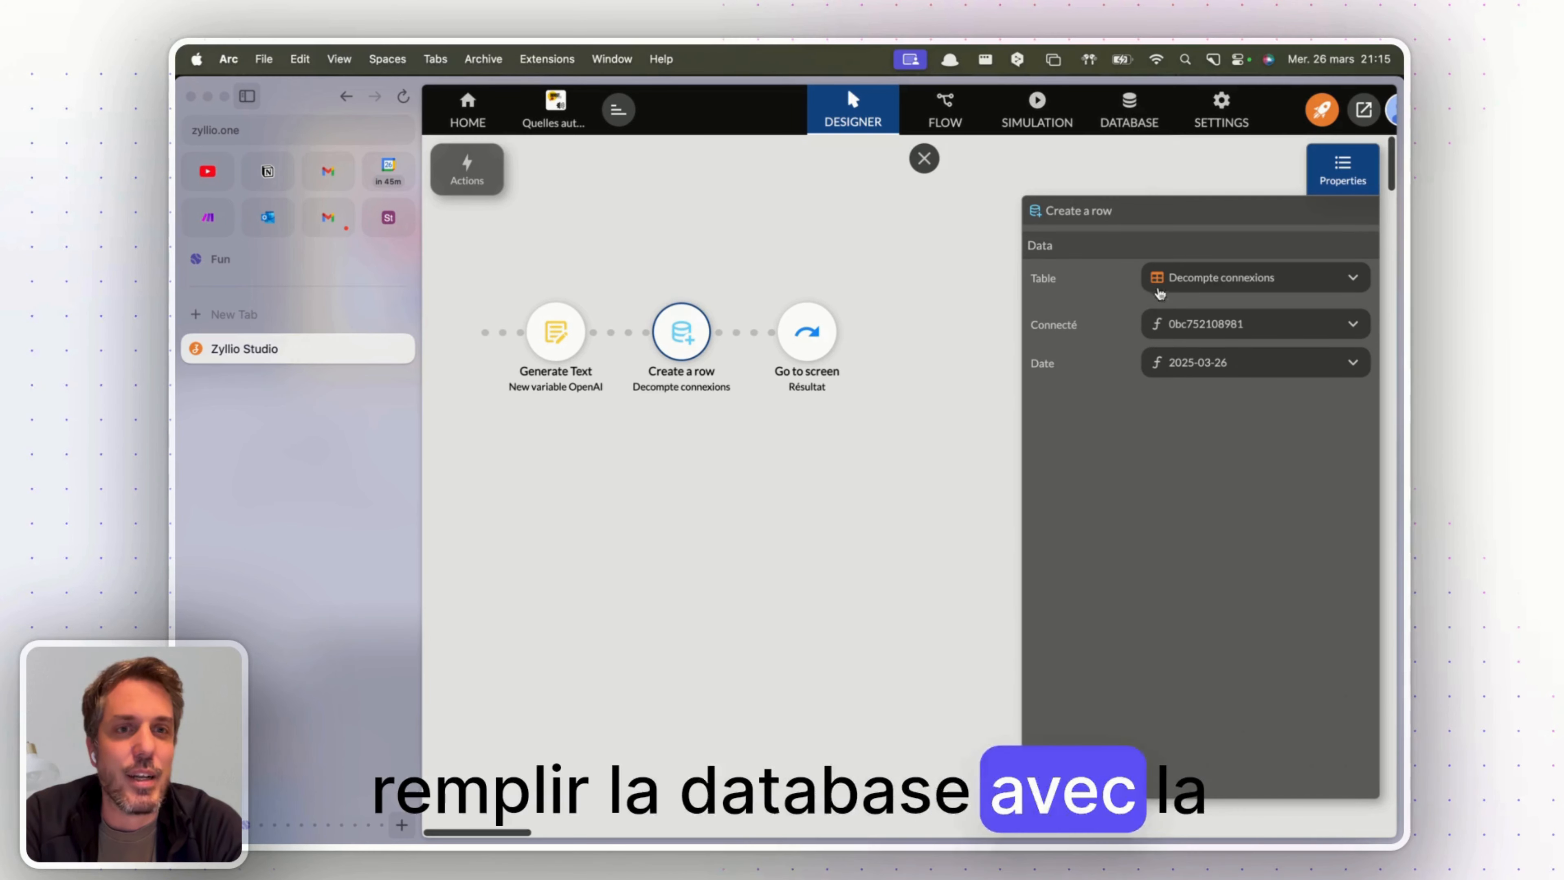
{"action": "left_click", "coordinate": [1195, 332]}
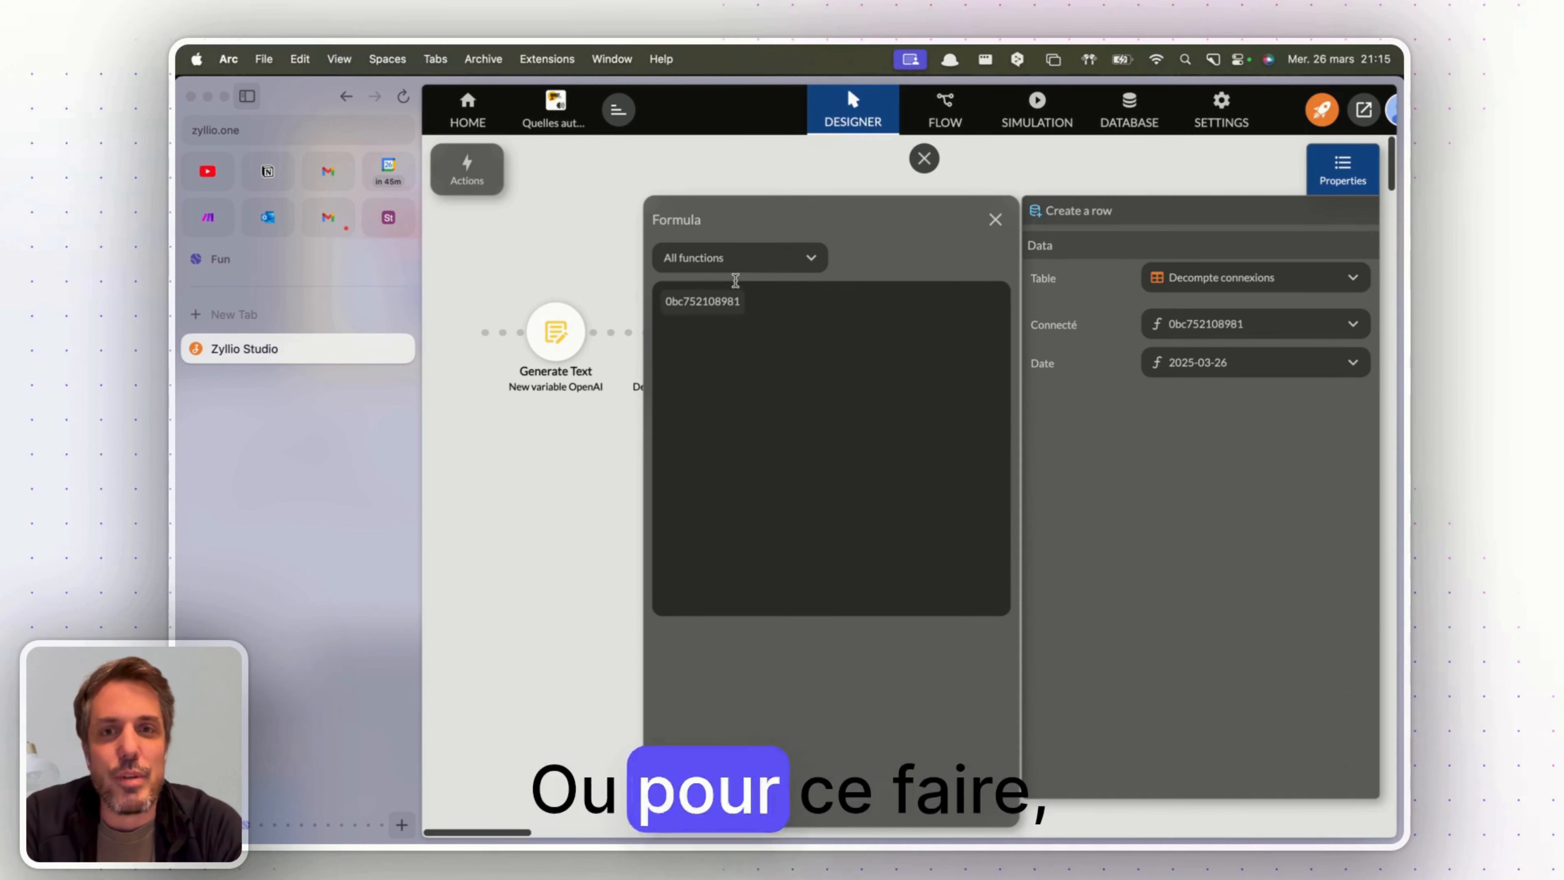
{"action": "left_click", "coordinate": [711, 300]}
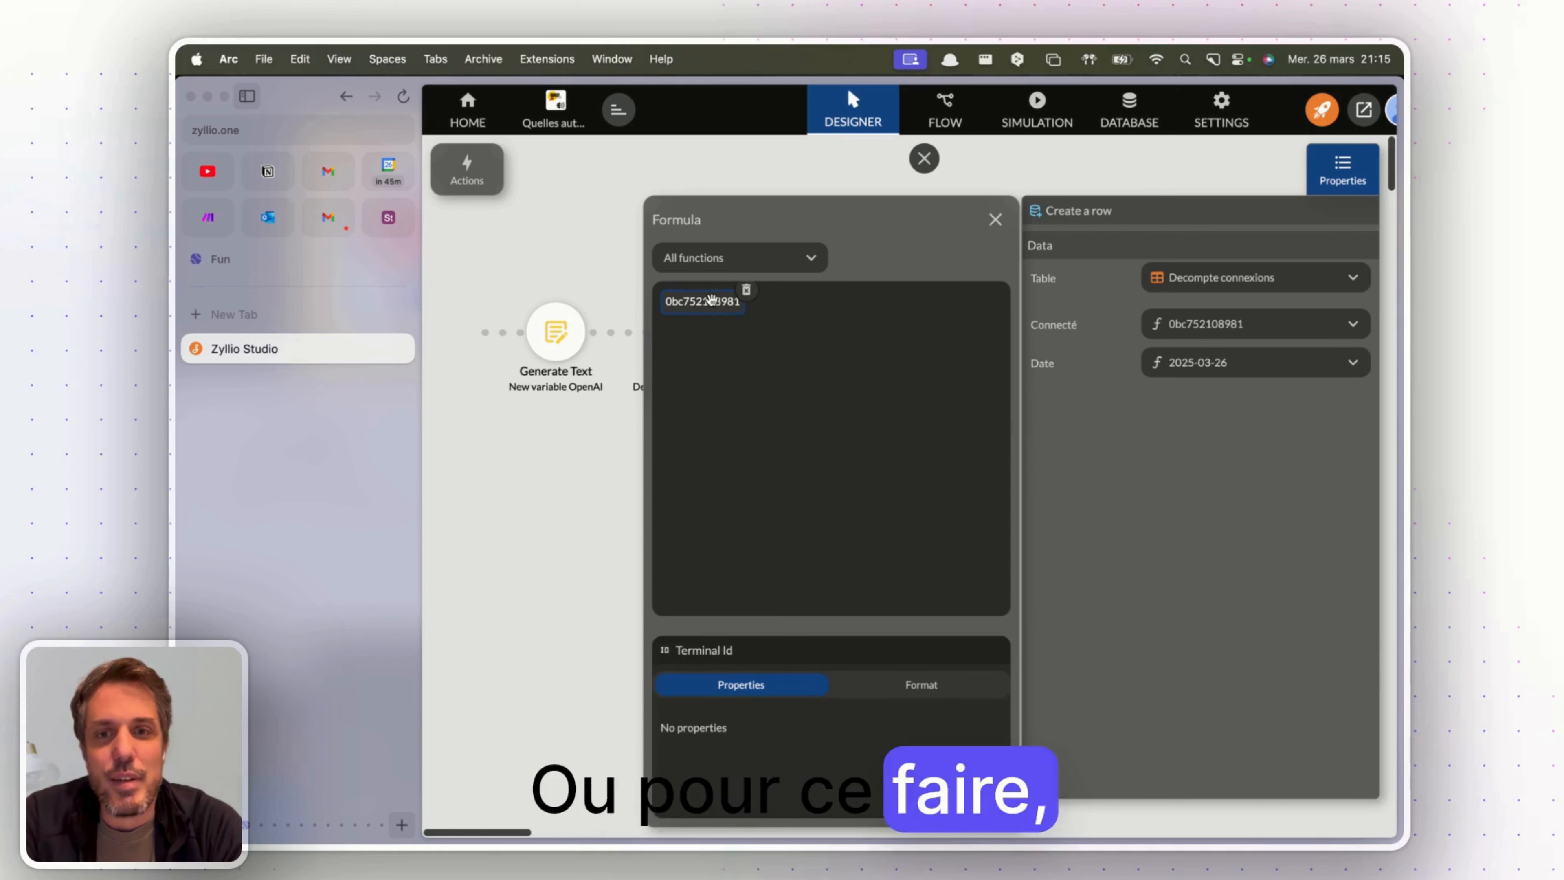
{"action": "left_click", "coordinate": [712, 258]}
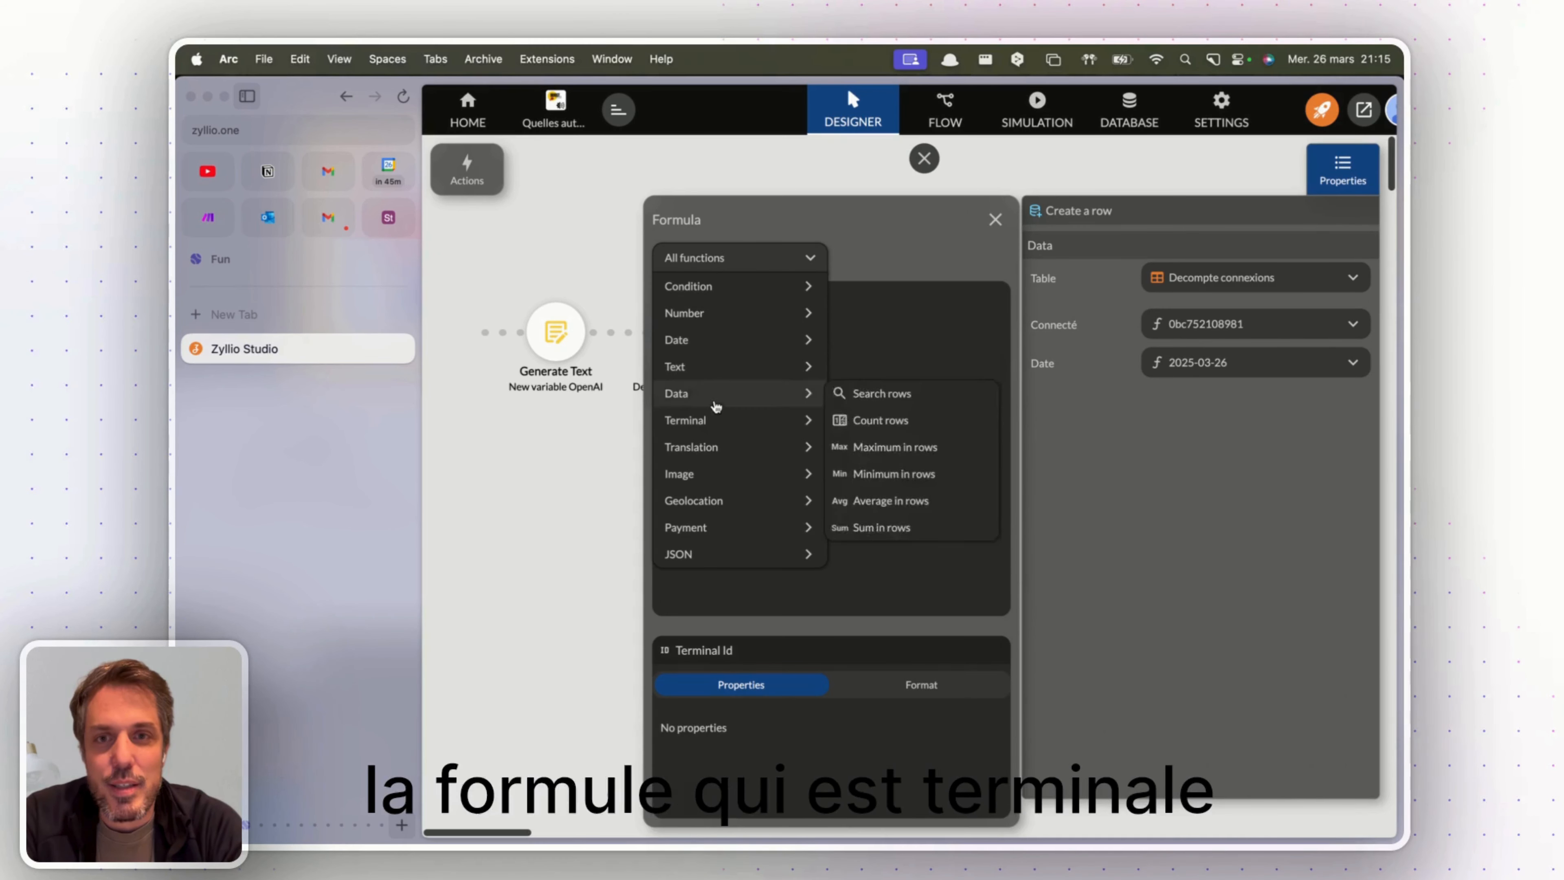
{"action": "mouse_move", "coordinate": [716, 417]}
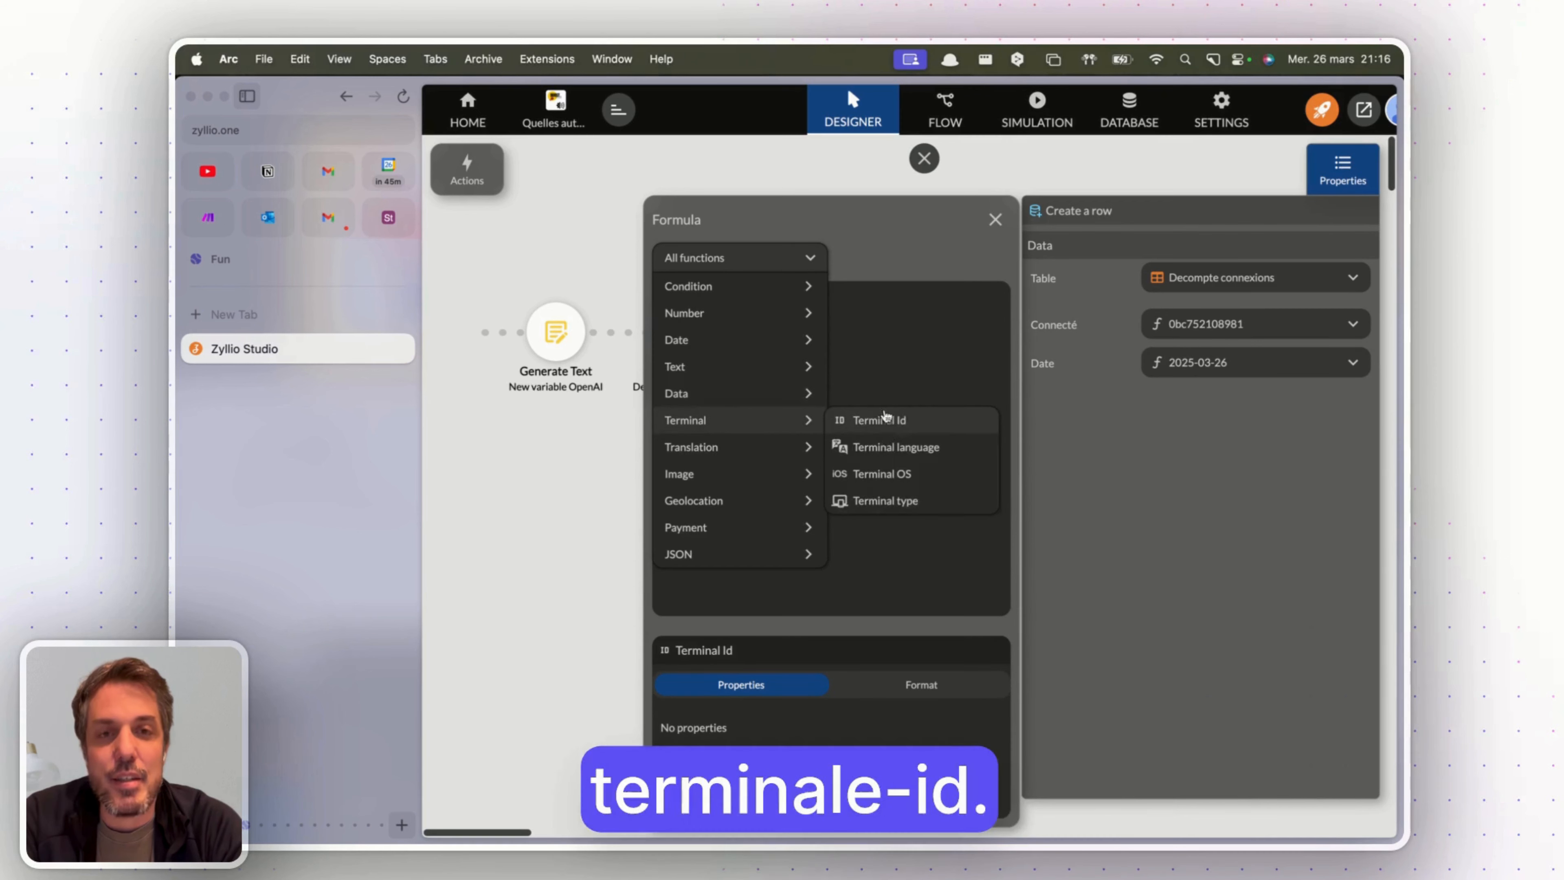
{"action": "left_click", "coordinate": [904, 344]}
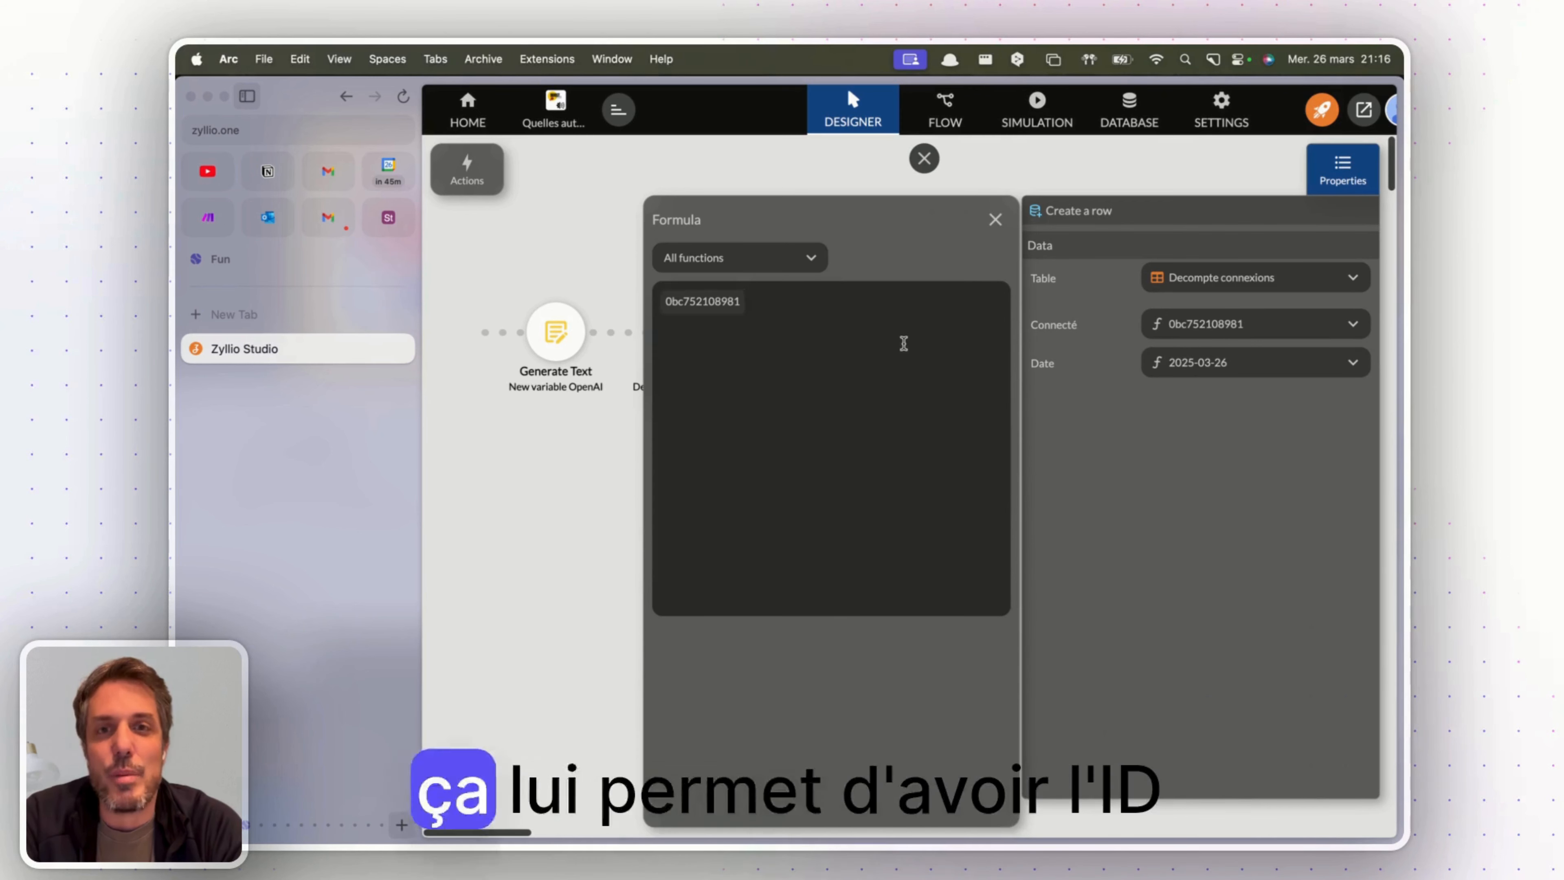
{"action": "left_click", "coordinate": [994, 227]}
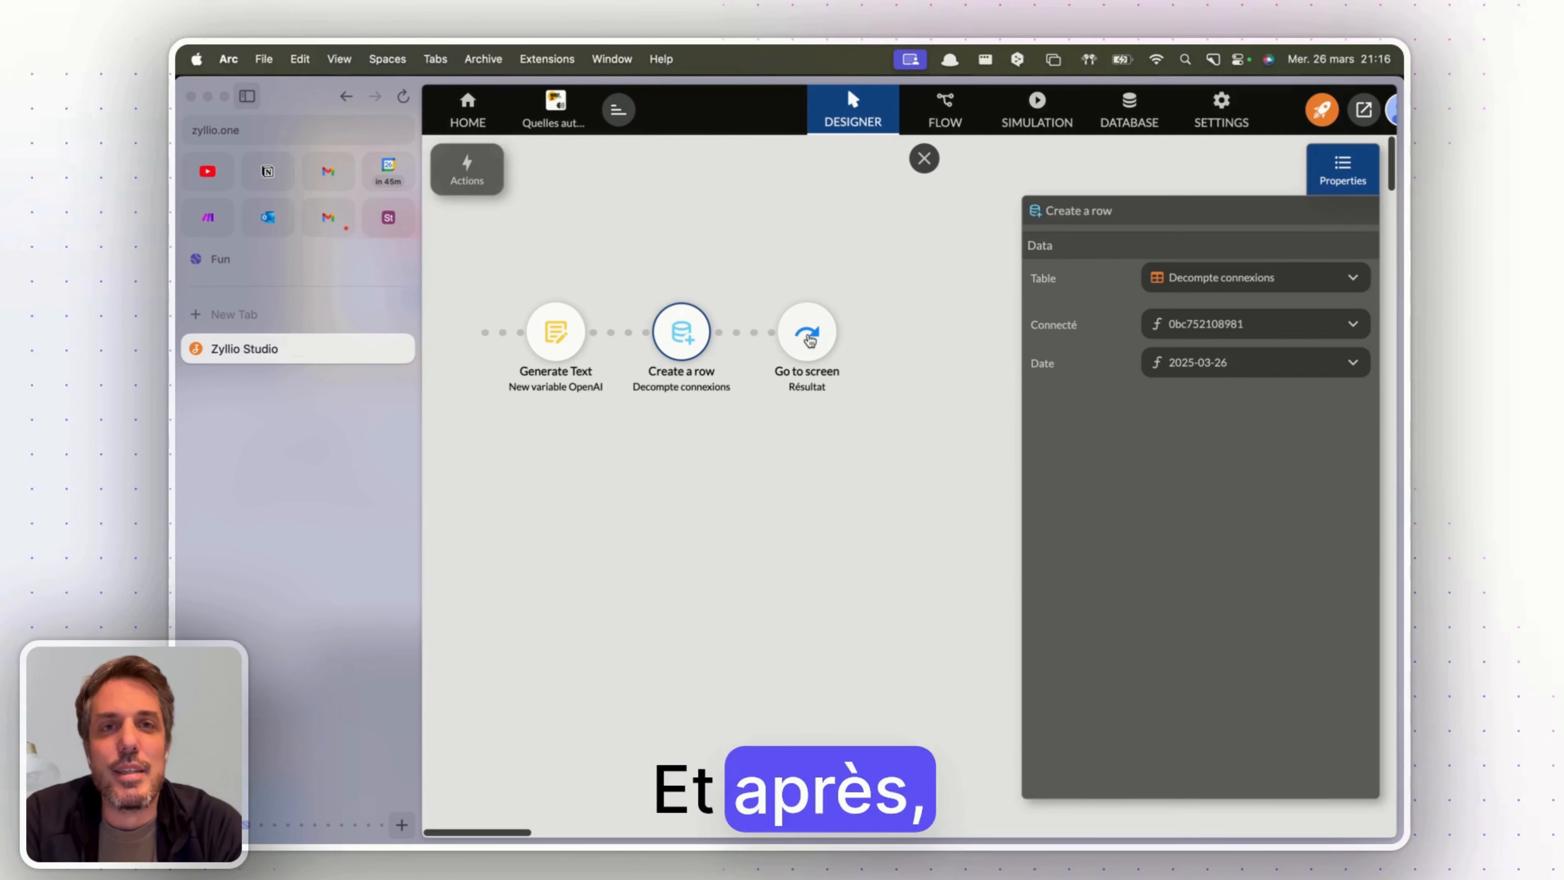
{"action": "left_click", "coordinate": [925, 159]}
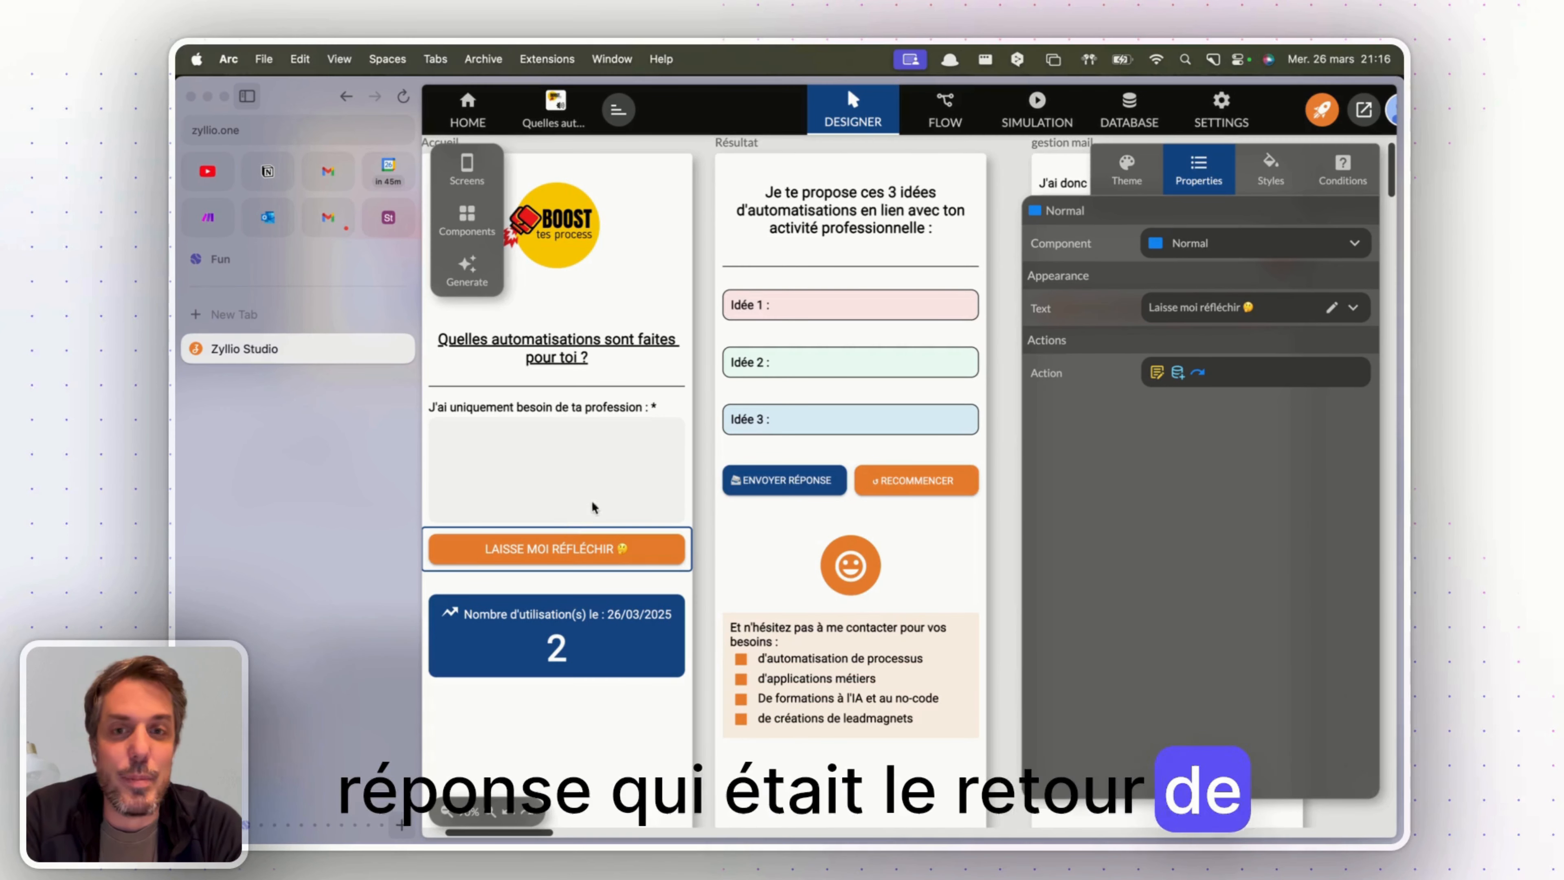
Examine the text formula of the "Idée 1" label on the Résultat screen, including its JSON Query object and expression
{"action": "left_click", "coordinate": [766, 305]}
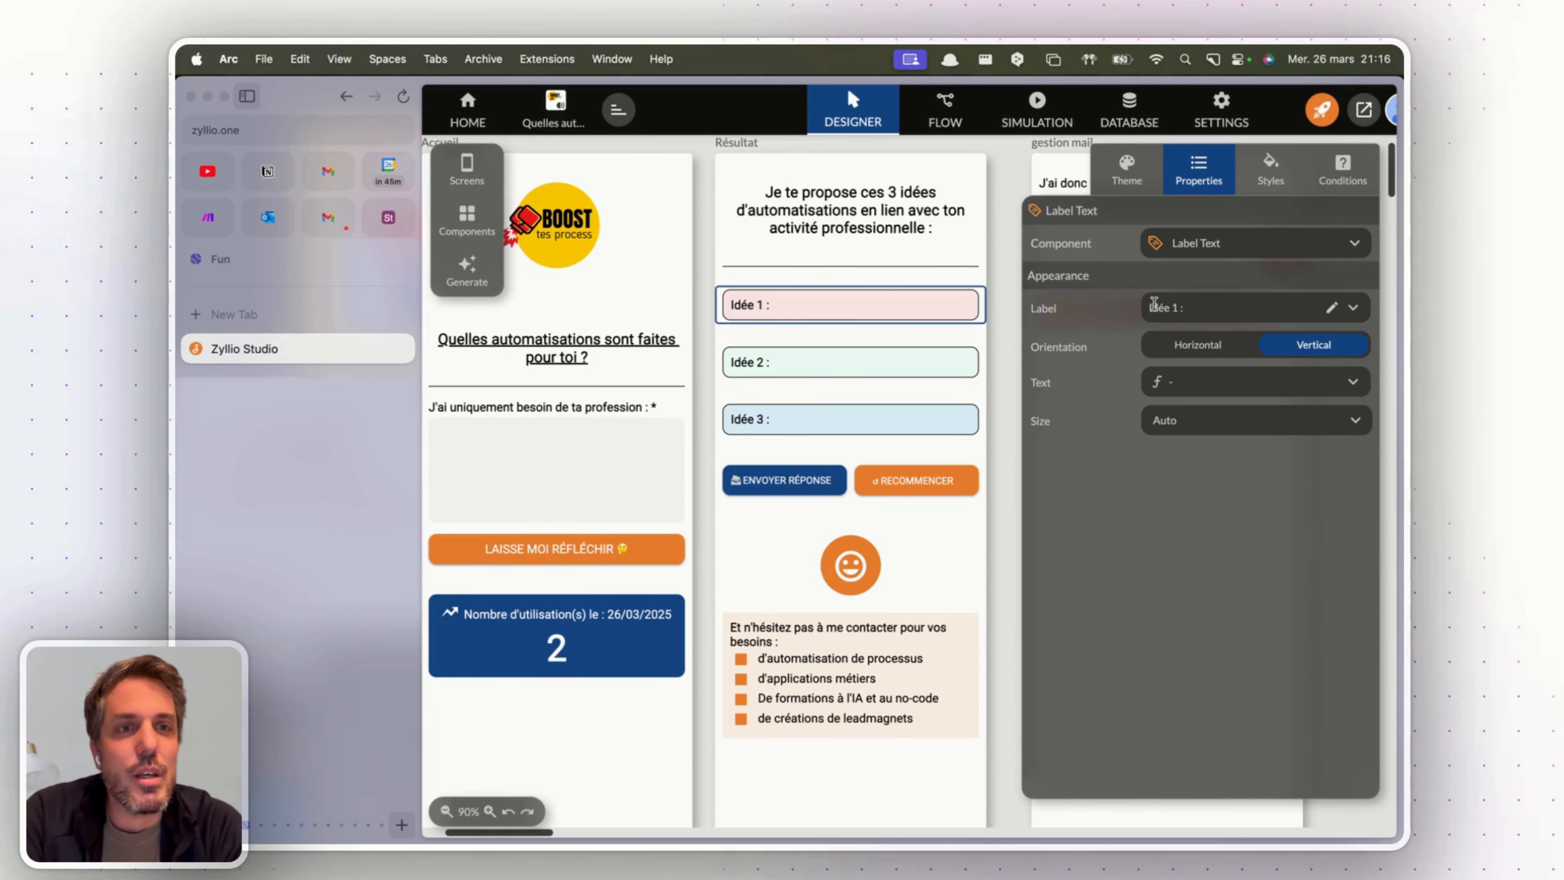
{"action": "left_click", "coordinate": [1161, 382]}
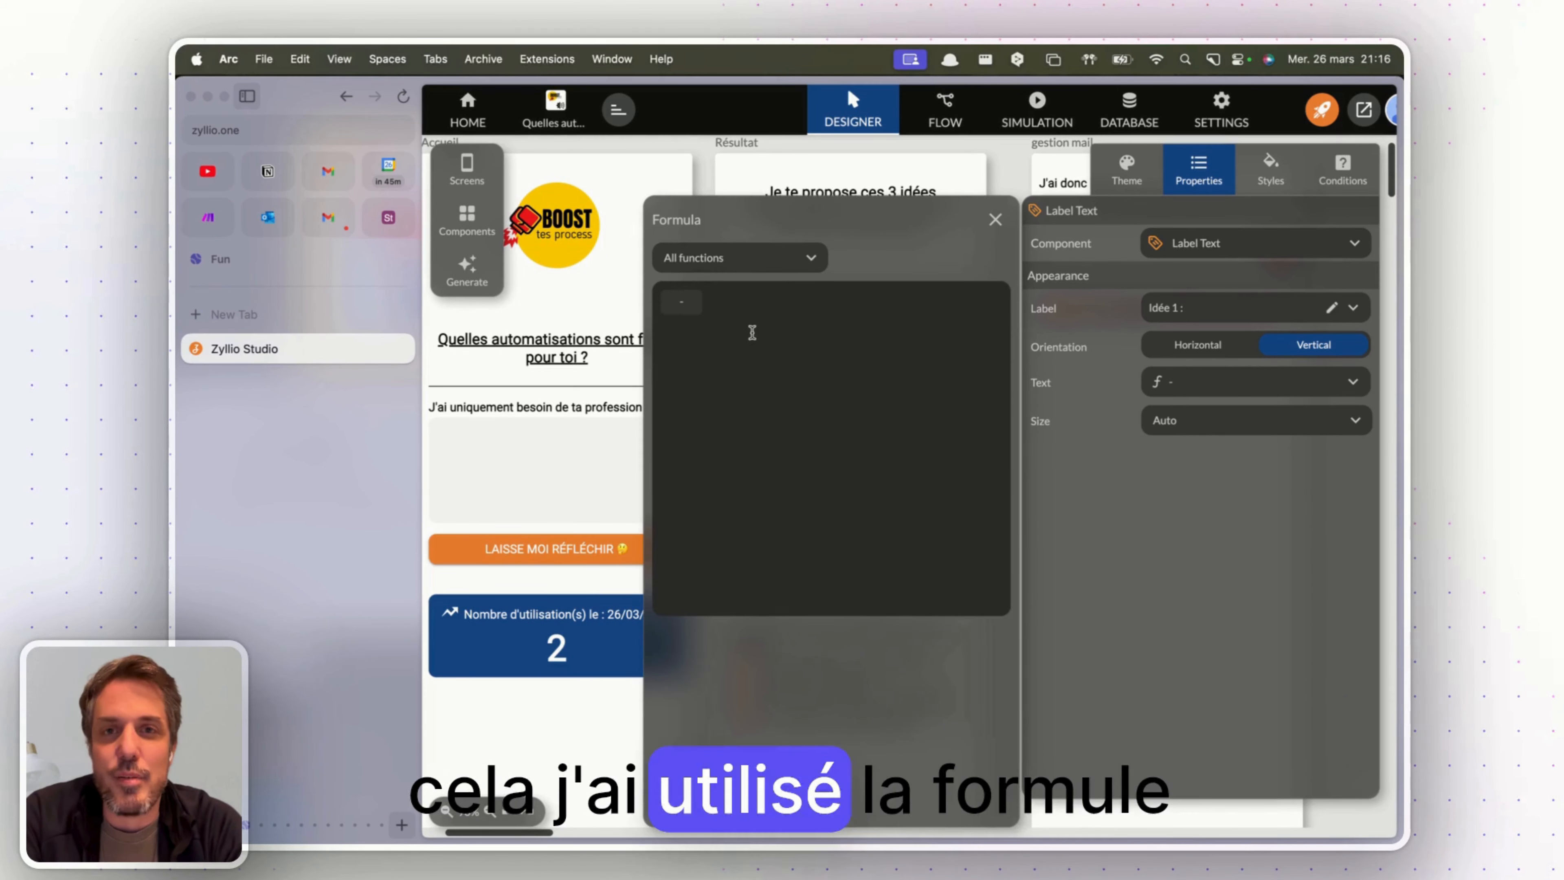
{"action": "left_click", "coordinate": [737, 261]}
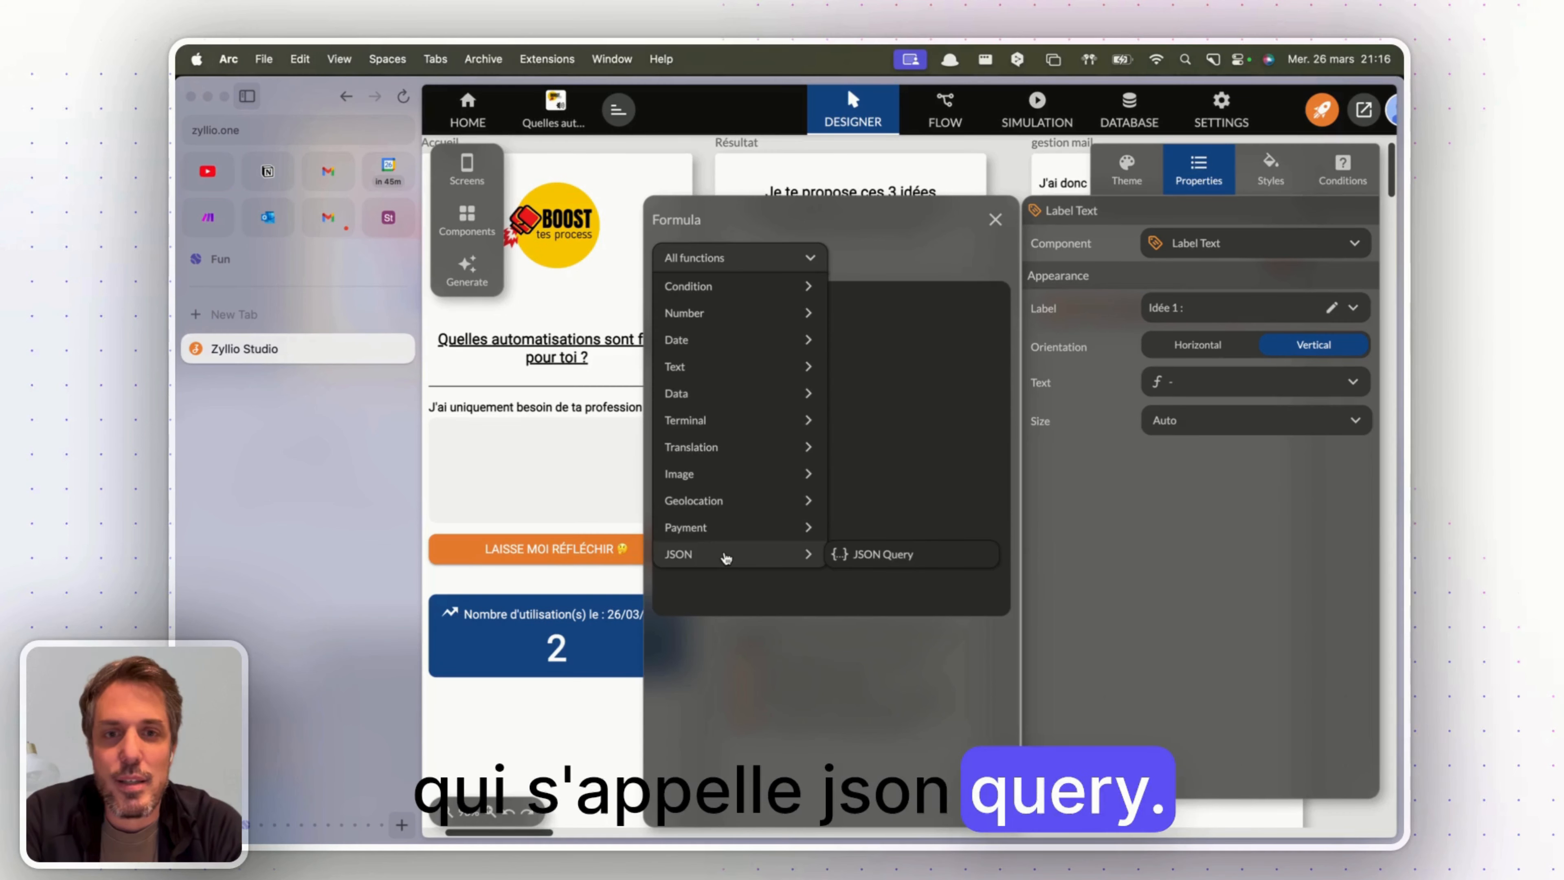
{"action": "left_click", "coordinate": [688, 336]}
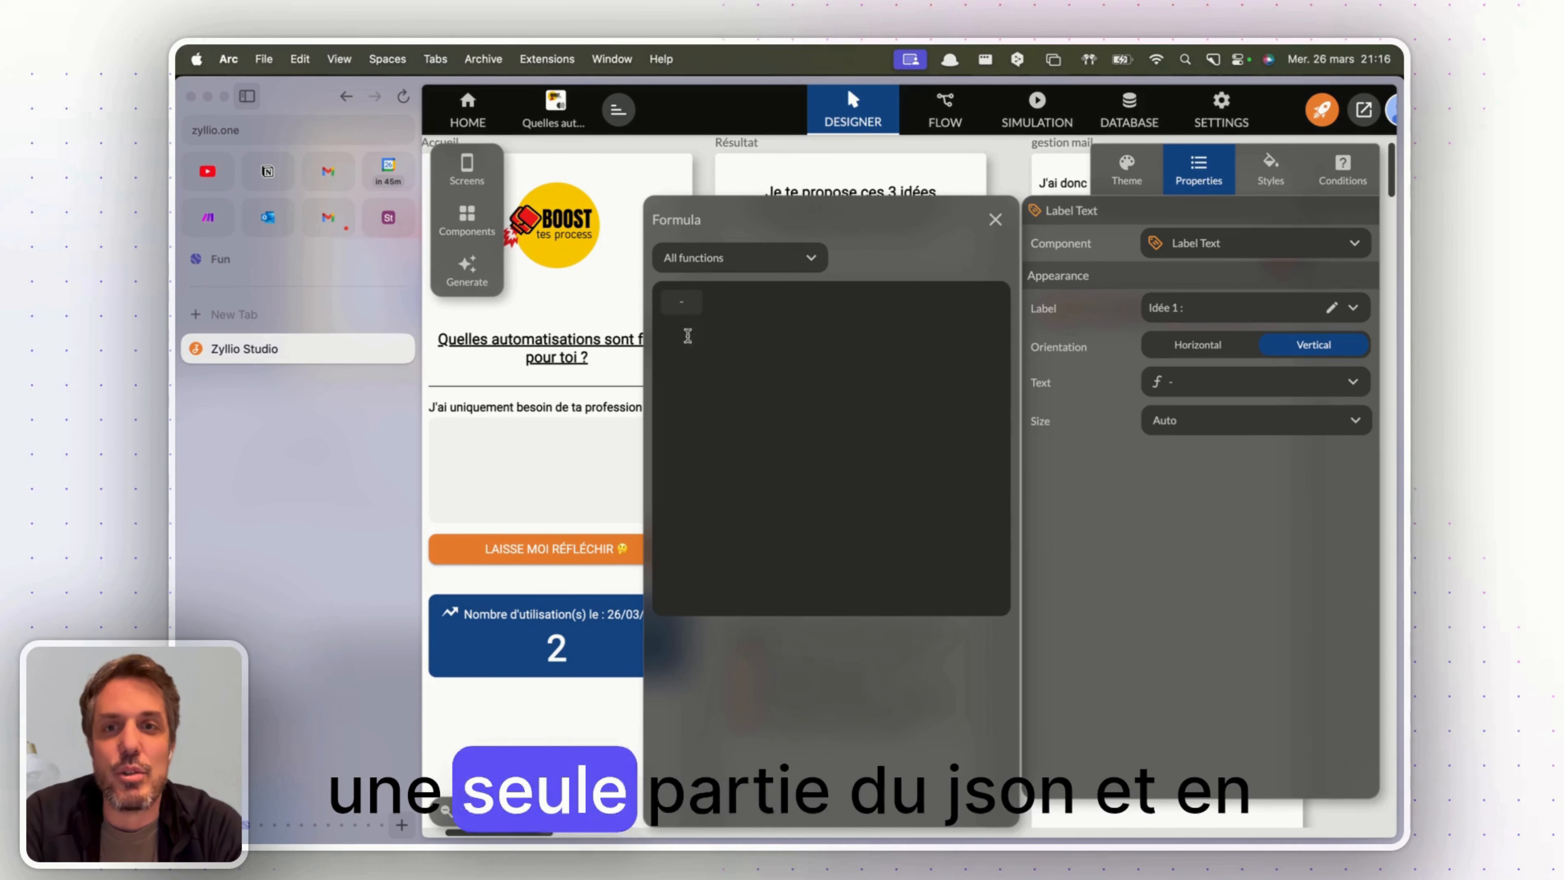
{"action": "left_click", "coordinate": [684, 303]}
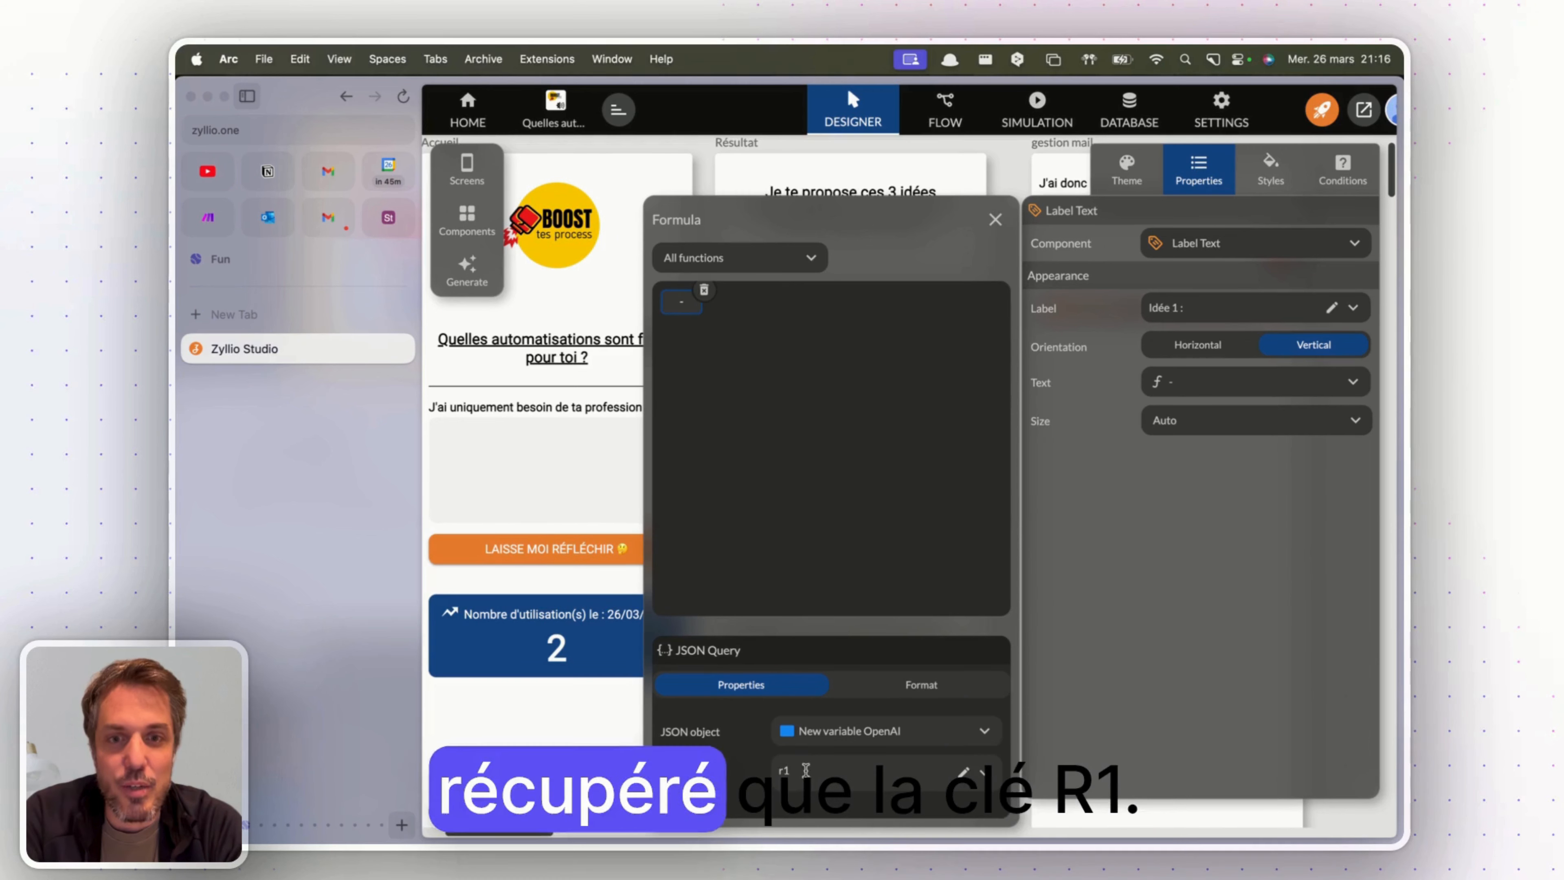
{"action": "double_click", "coordinate": [774, 771]}
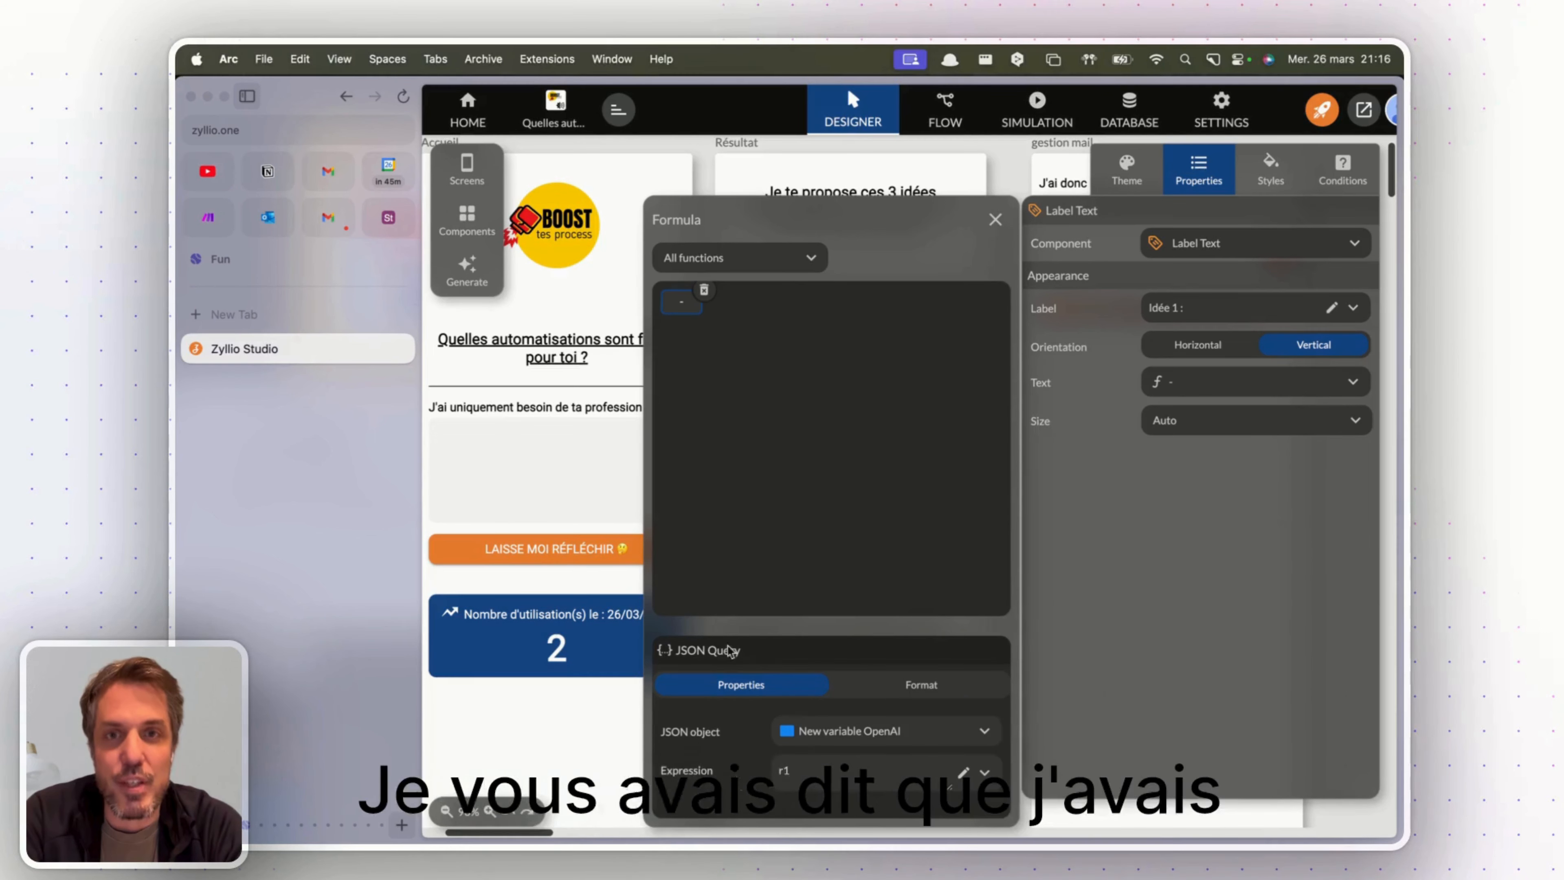
{"action": "left_click", "coordinate": [996, 219]}
Examine the JSON Query formula that supplies the text of the "Idée 2" label
{"action": "left_click", "coordinate": [825, 362]}
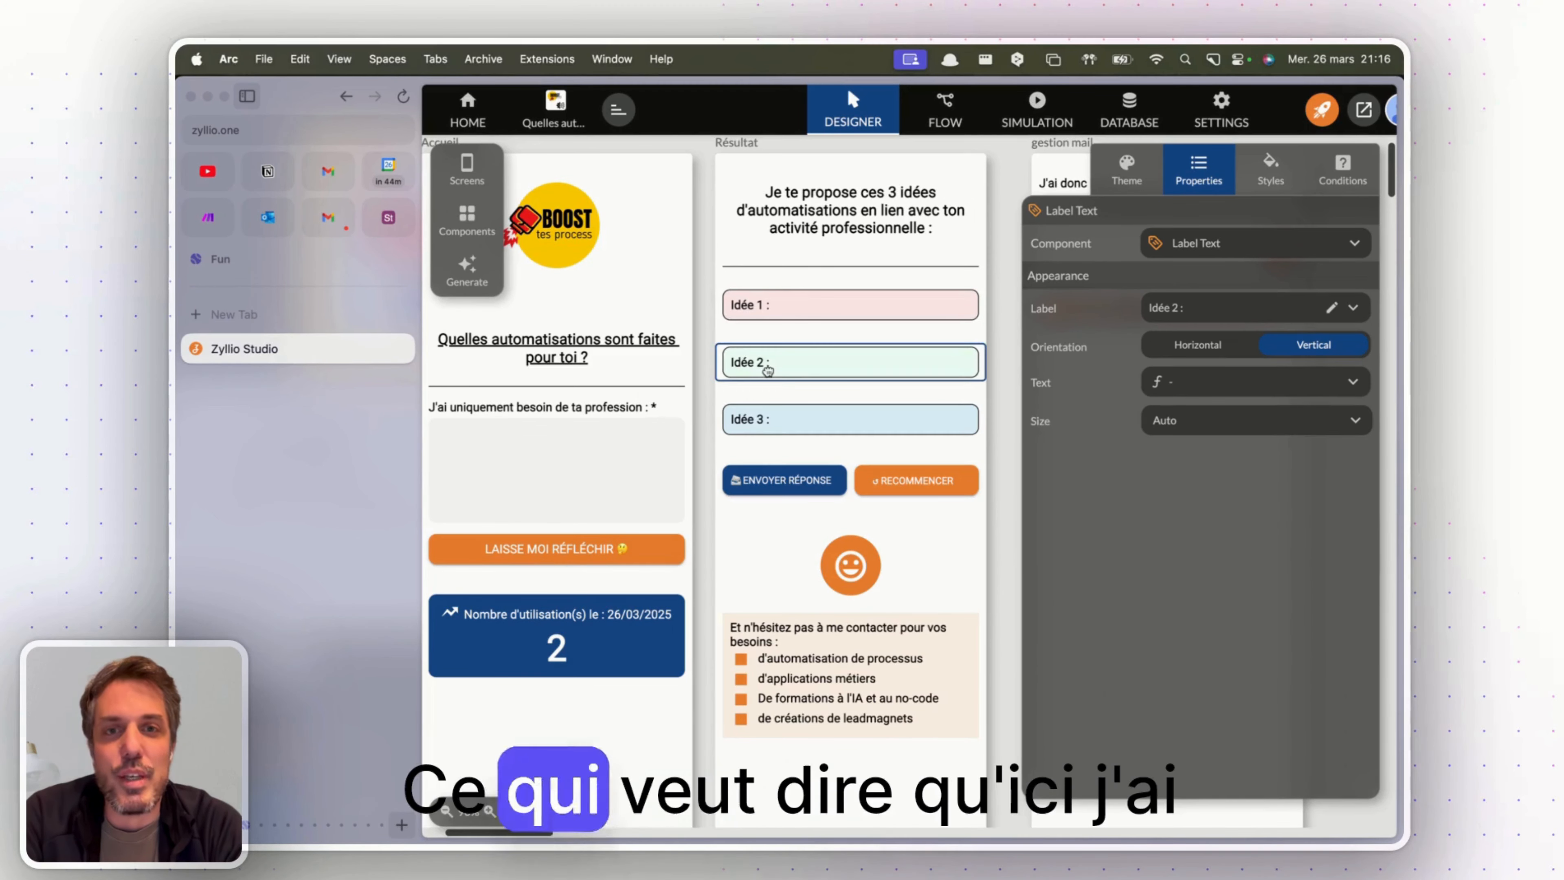
{"action": "left_click", "coordinate": [1186, 380]}
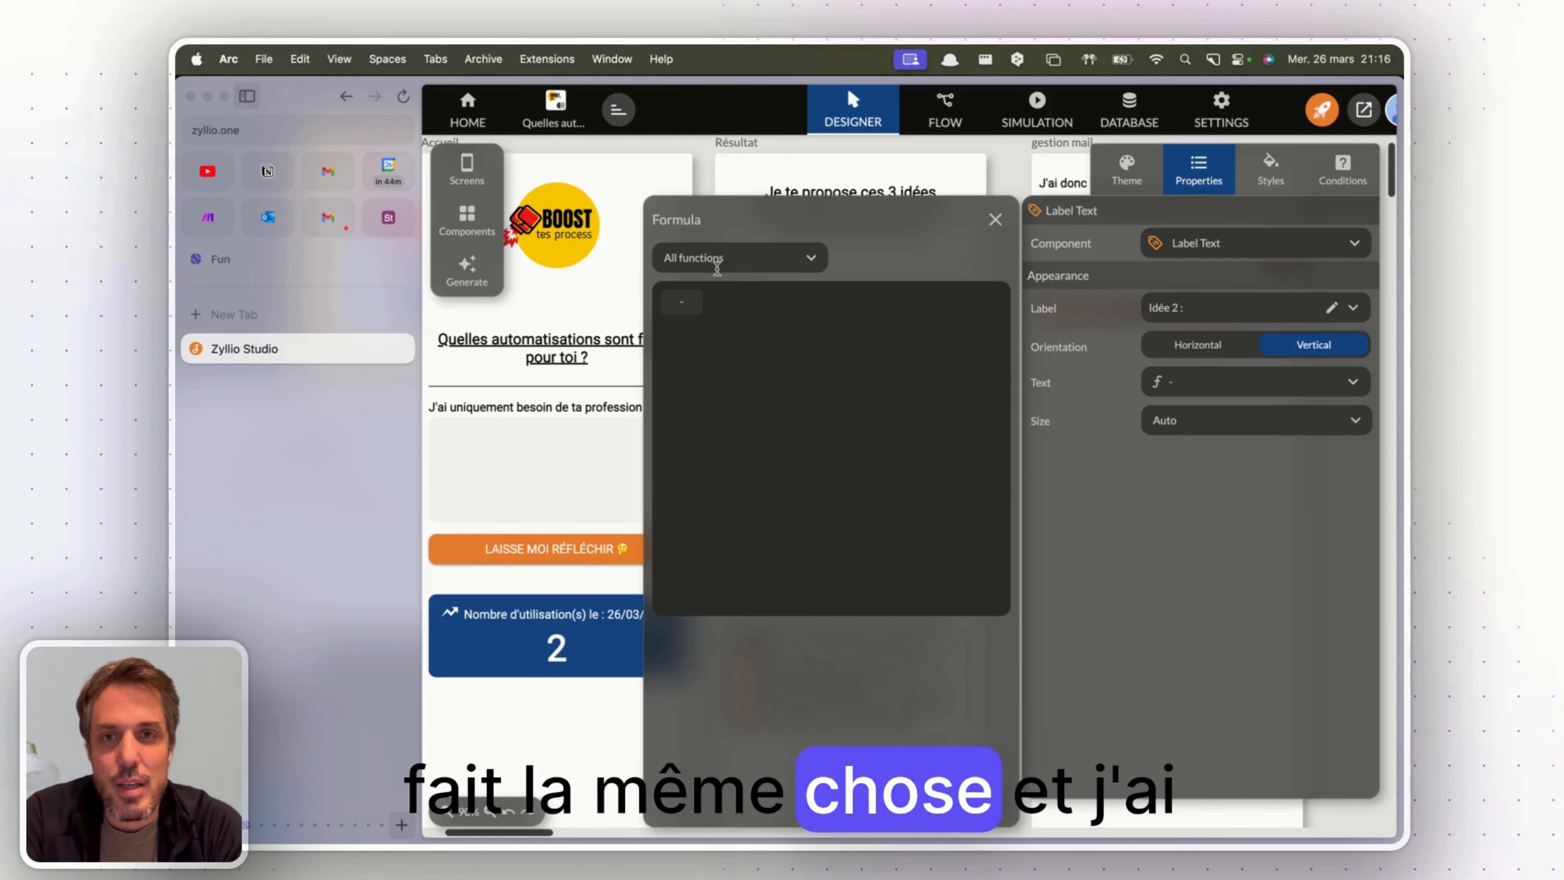
{"action": "left_click", "coordinate": [685, 302]}
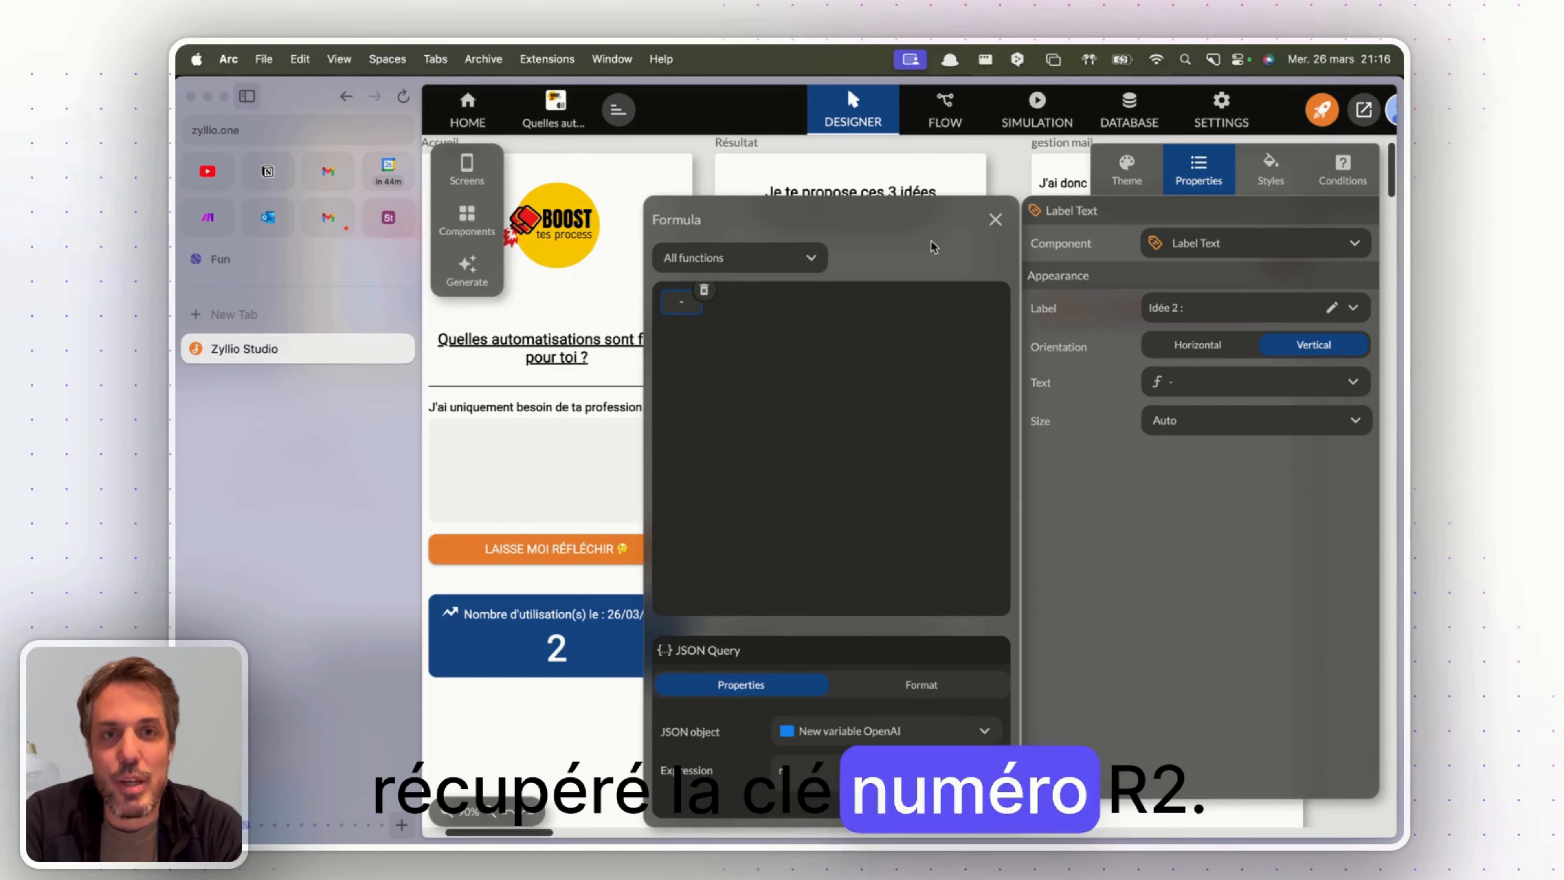
{"action": "left_click", "coordinate": [995, 219]}
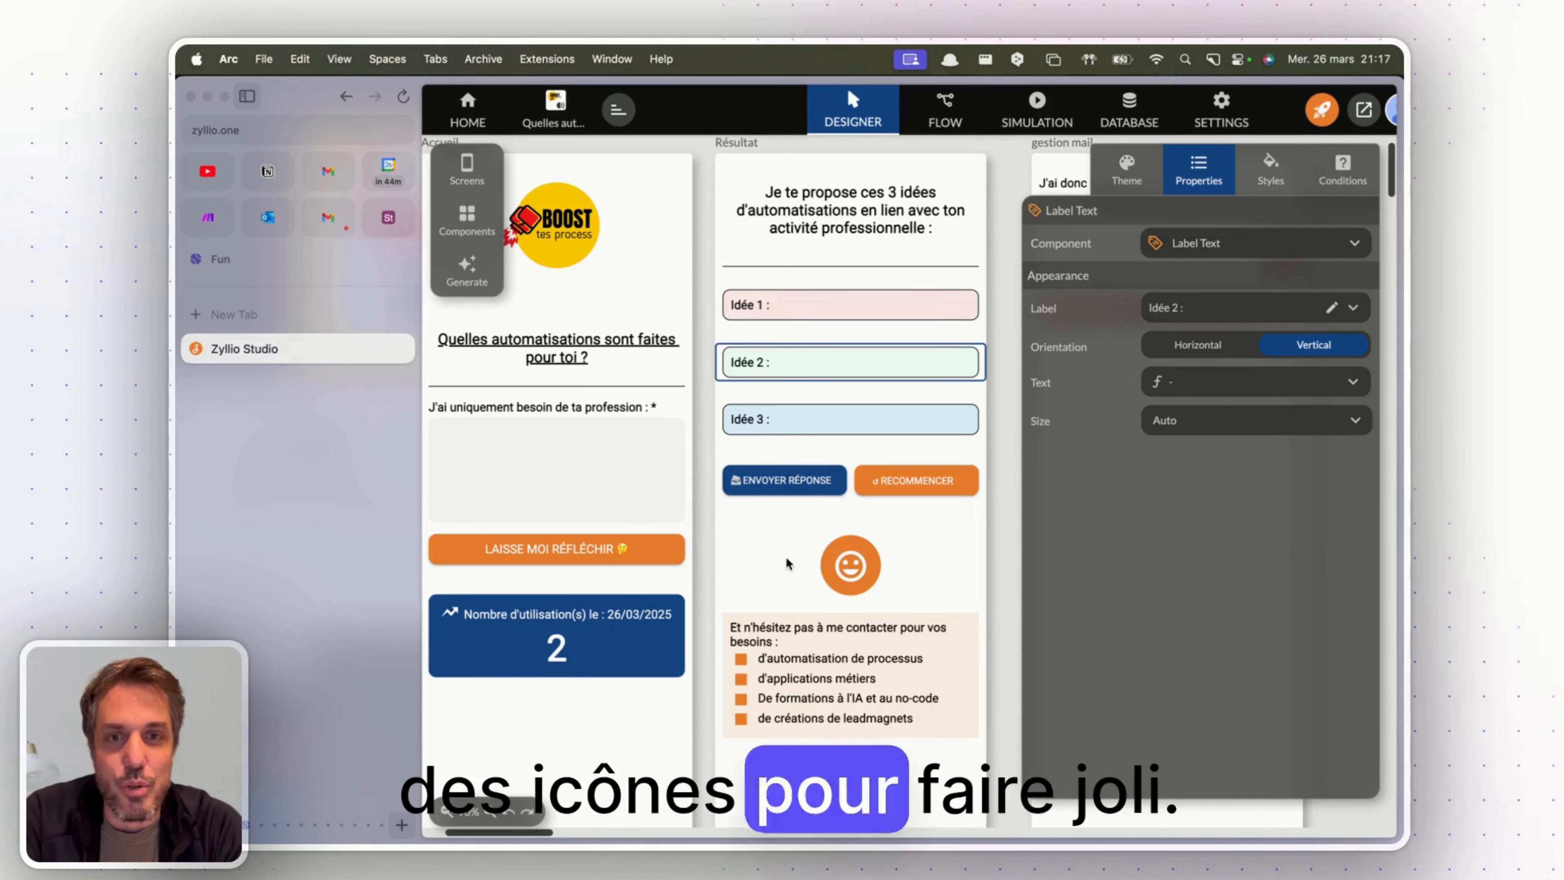
Examine the Résultat screen's button bar and the action flow behind its Recommencer button
{"action": "left_click", "coordinate": [913, 480]}
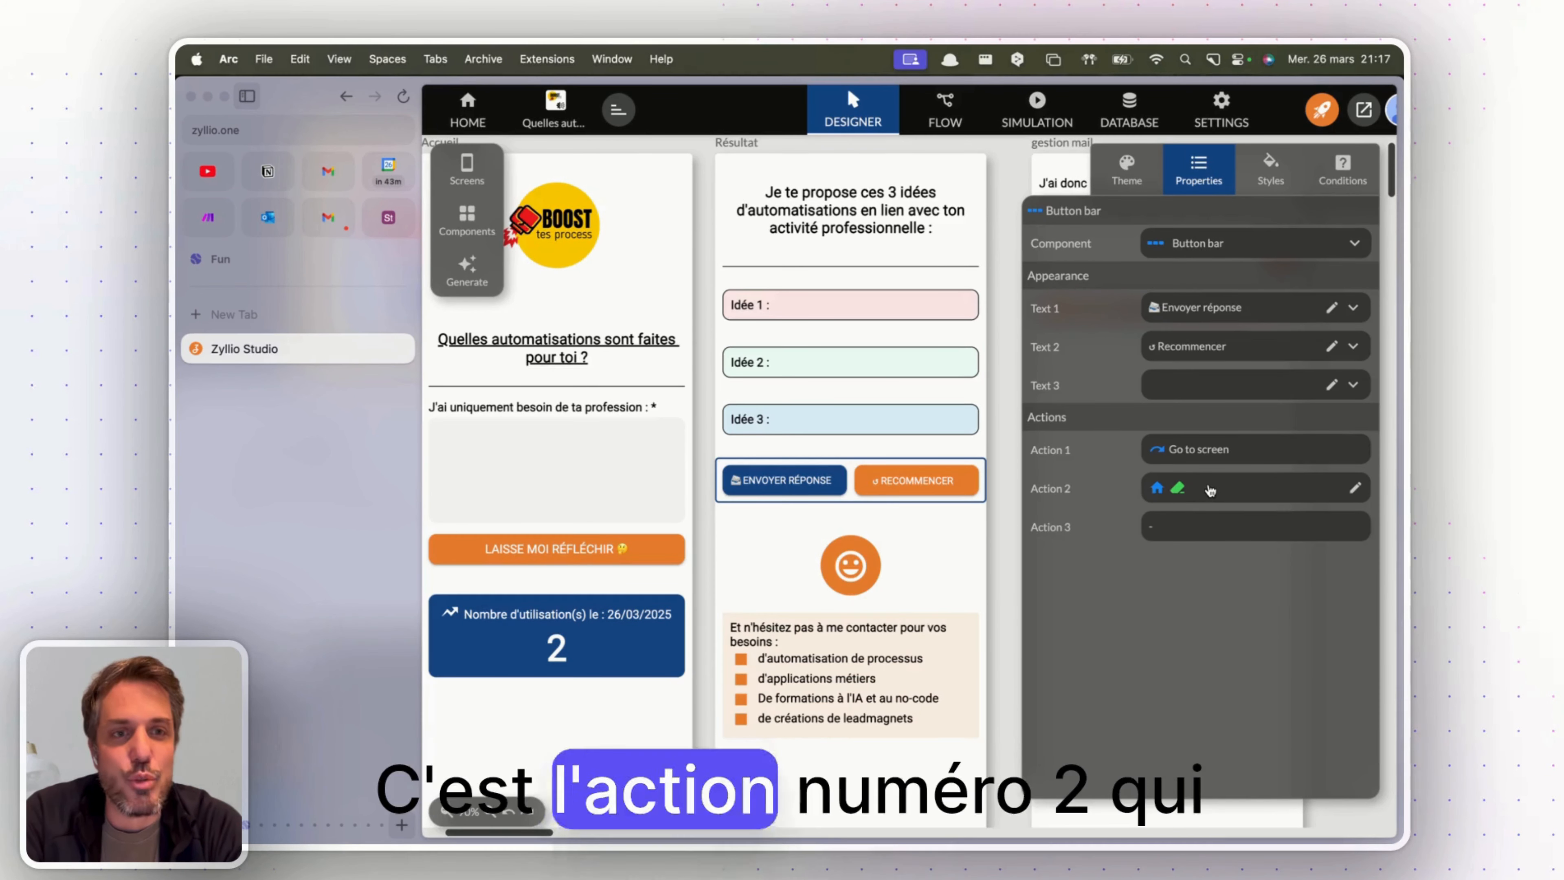
{"action": "left_click", "coordinate": [1187, 489]}
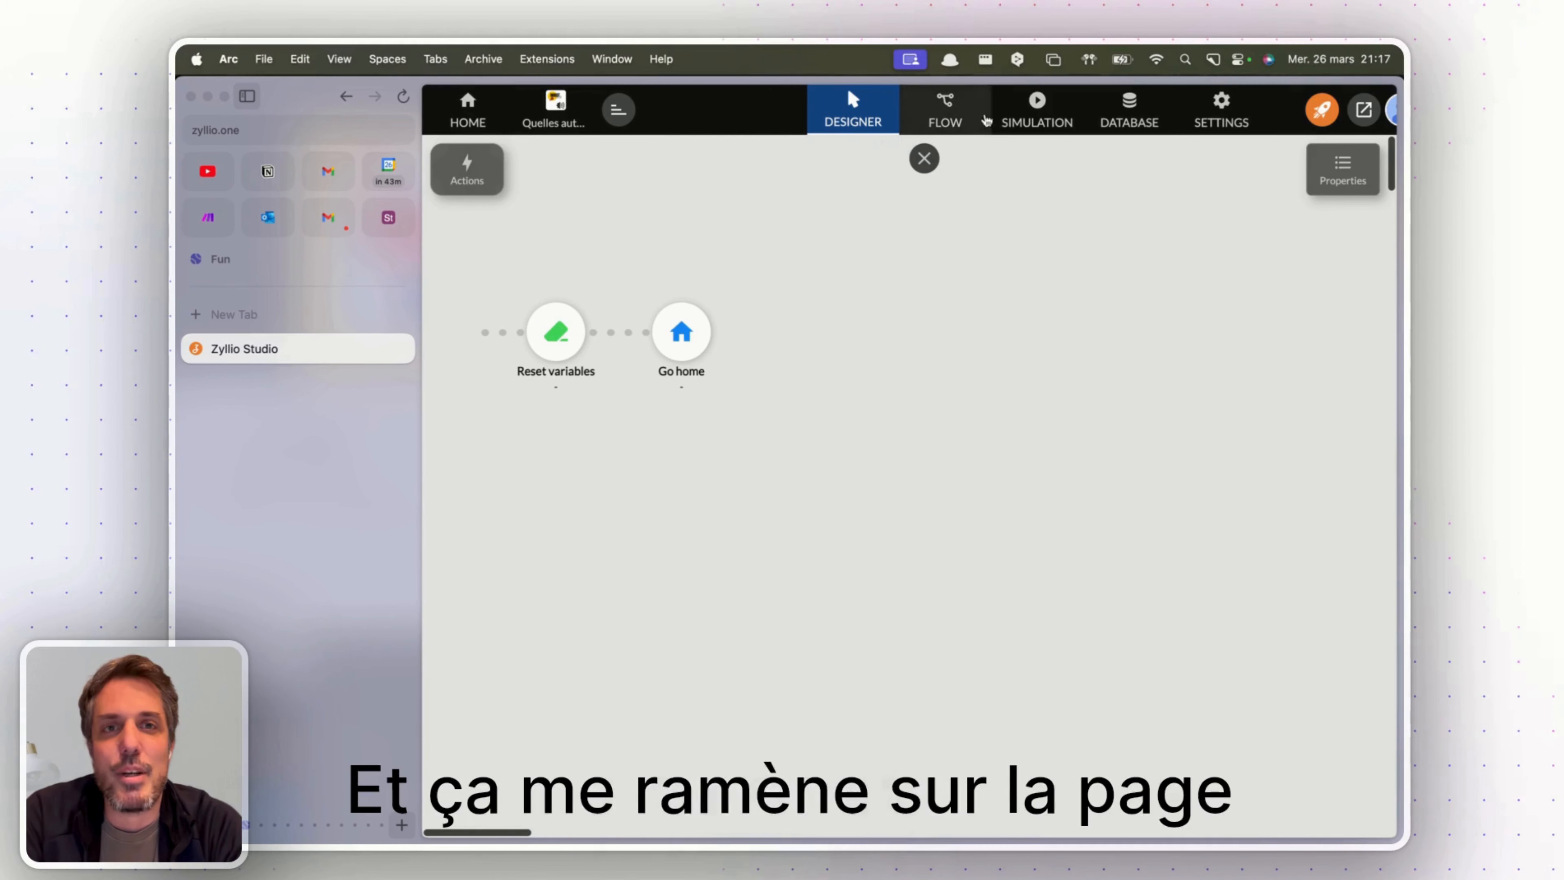
{"action": "left_click", "coordinate": [924, 159]}
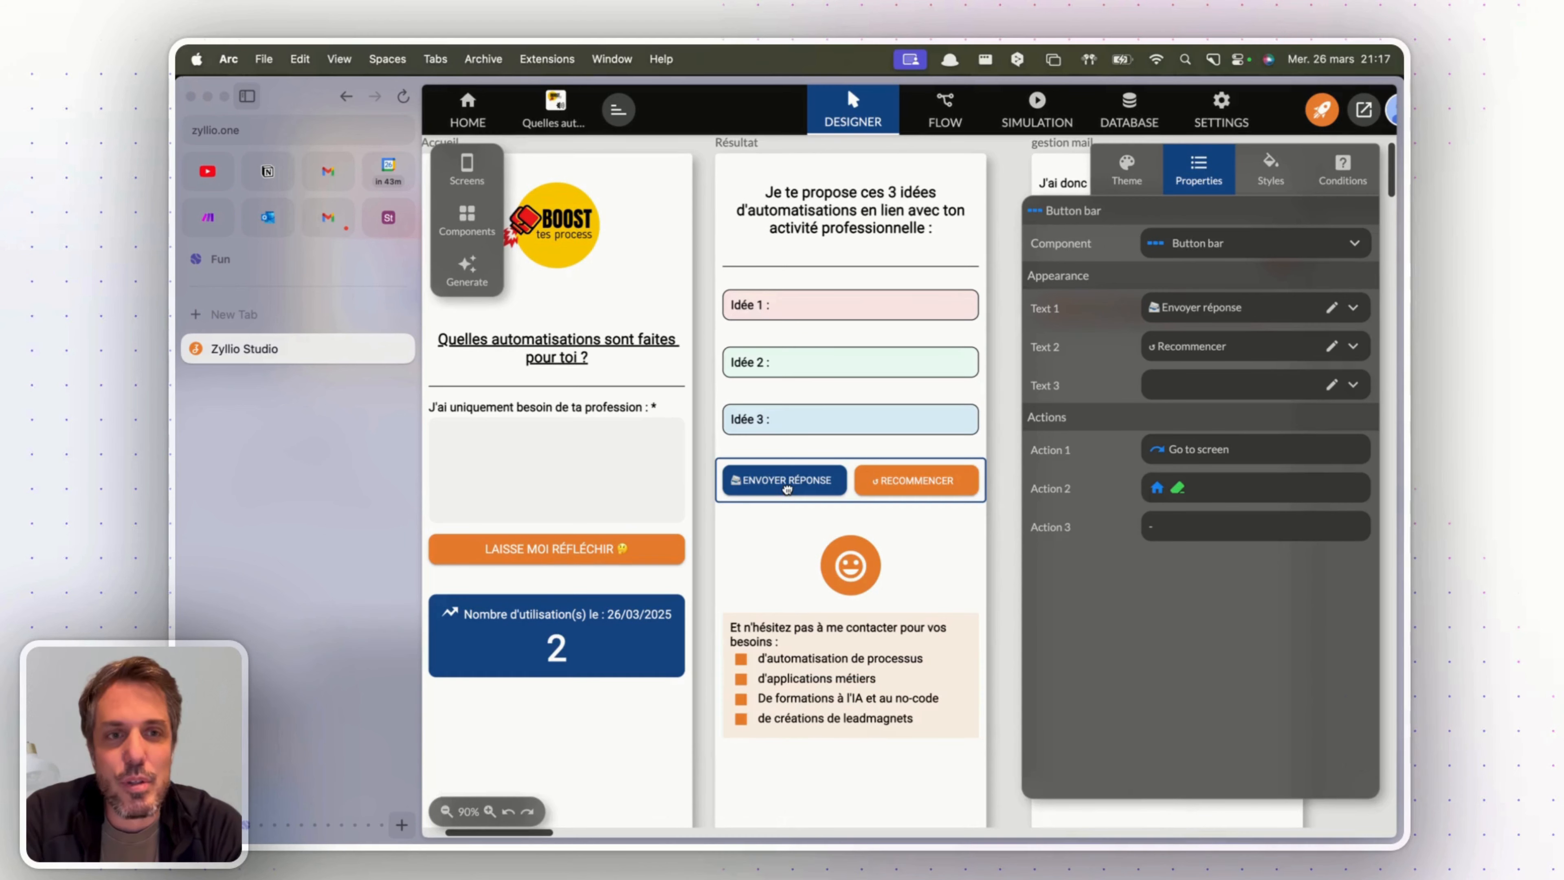
Review the gestion mail screen, check the received automation ideas message in Gmail, and return to Zyllio Studio
{"action": "scroll", "coordinate": [893, 445], "scroll_direction": "right", "scroll_amount": 8}
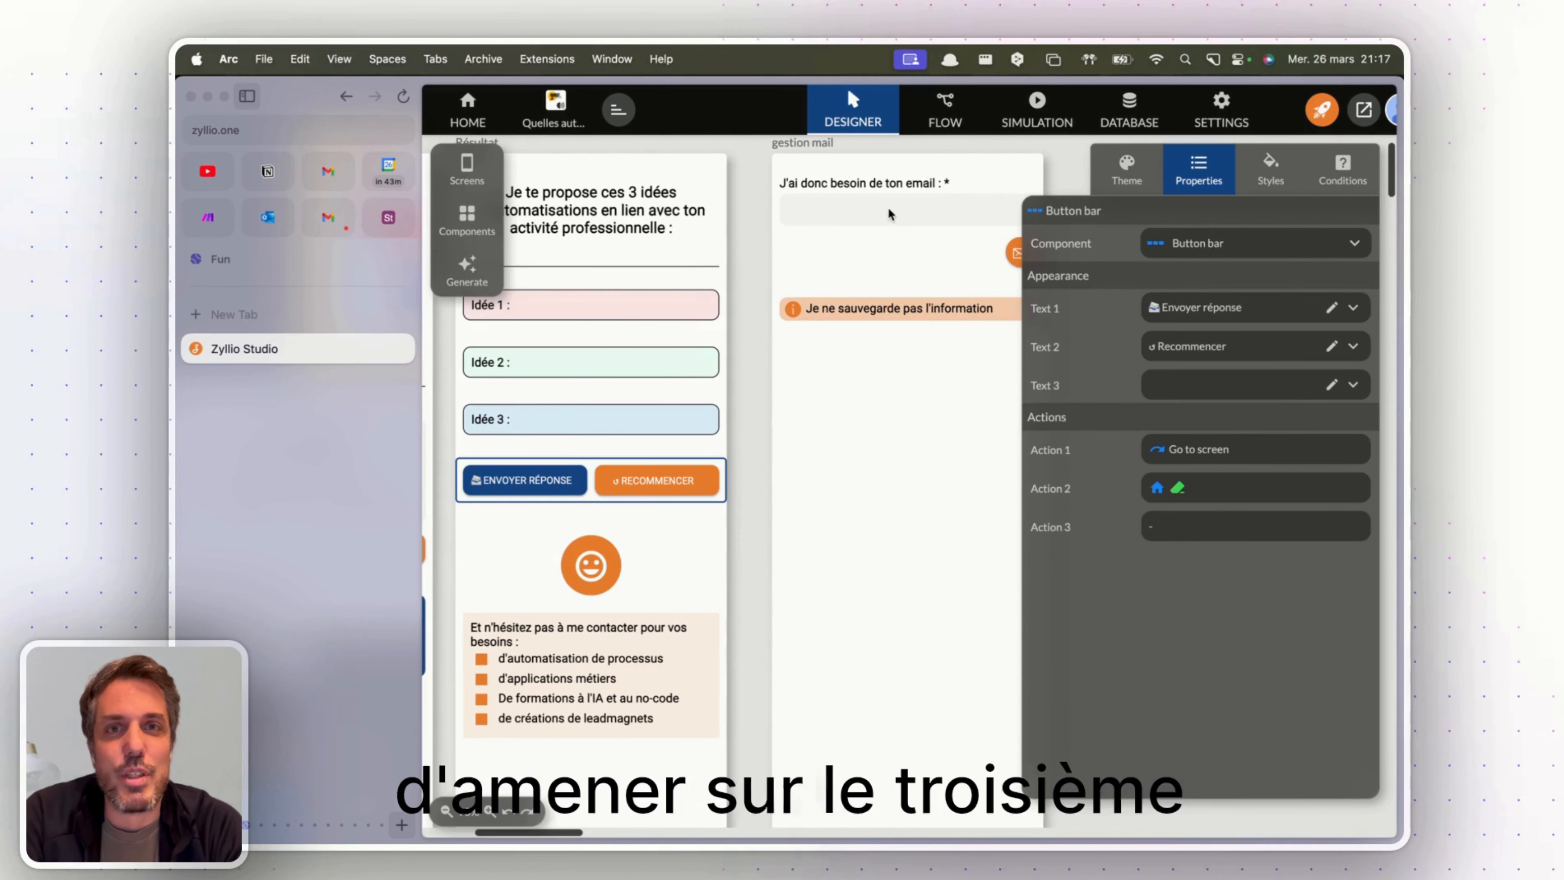
{"action": "scroll", "coordinate": [846, 201], "scroll_direction": "right", "scroll_amount": 1}
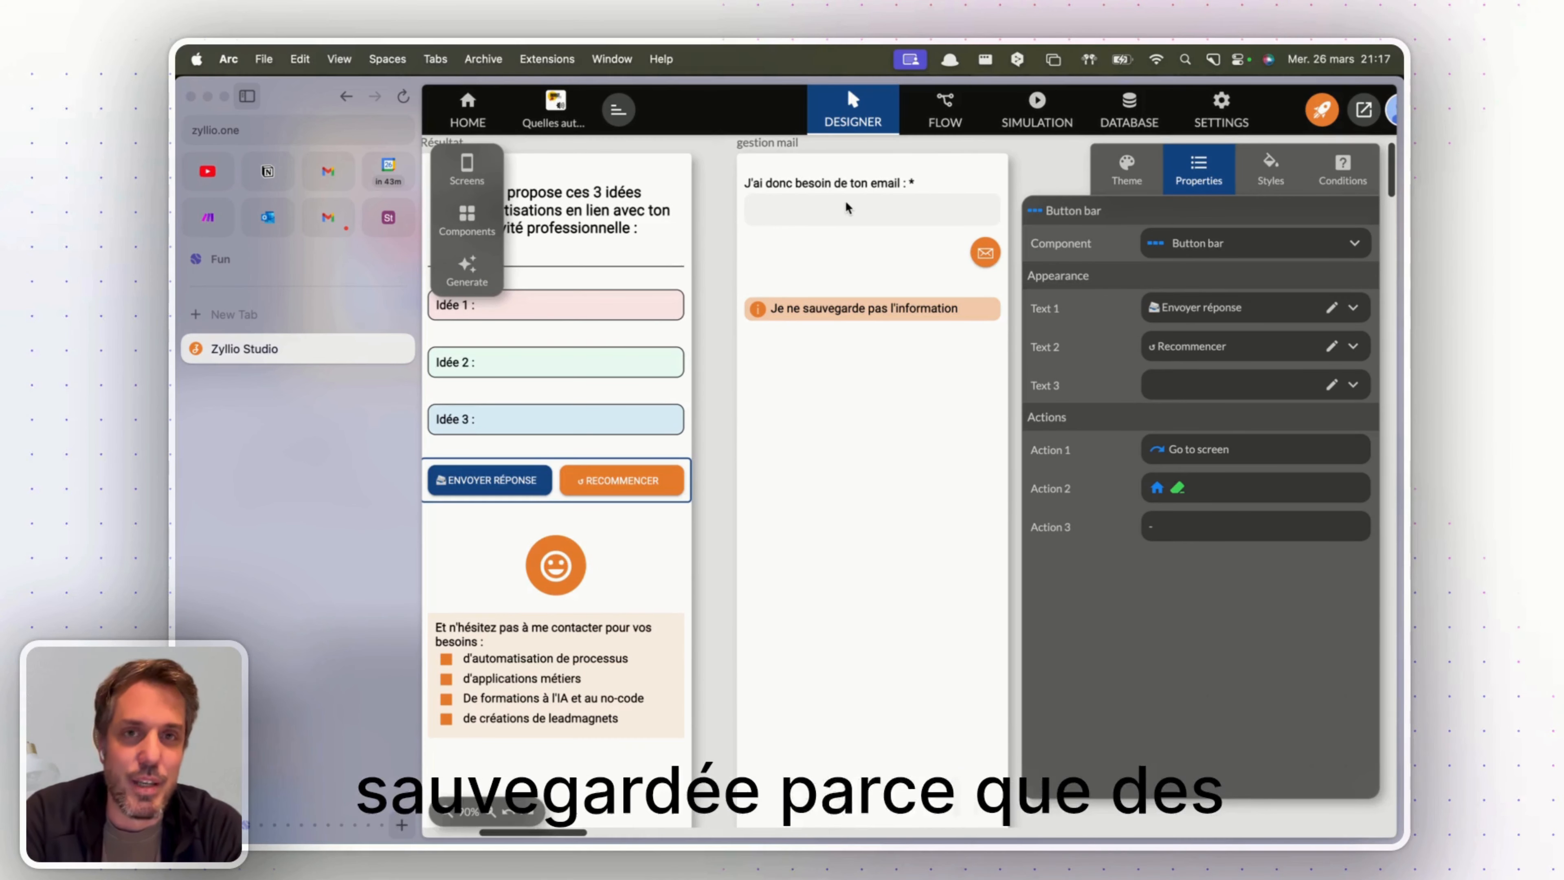
{"action": "left_click", "coordinate": [327, 216]}
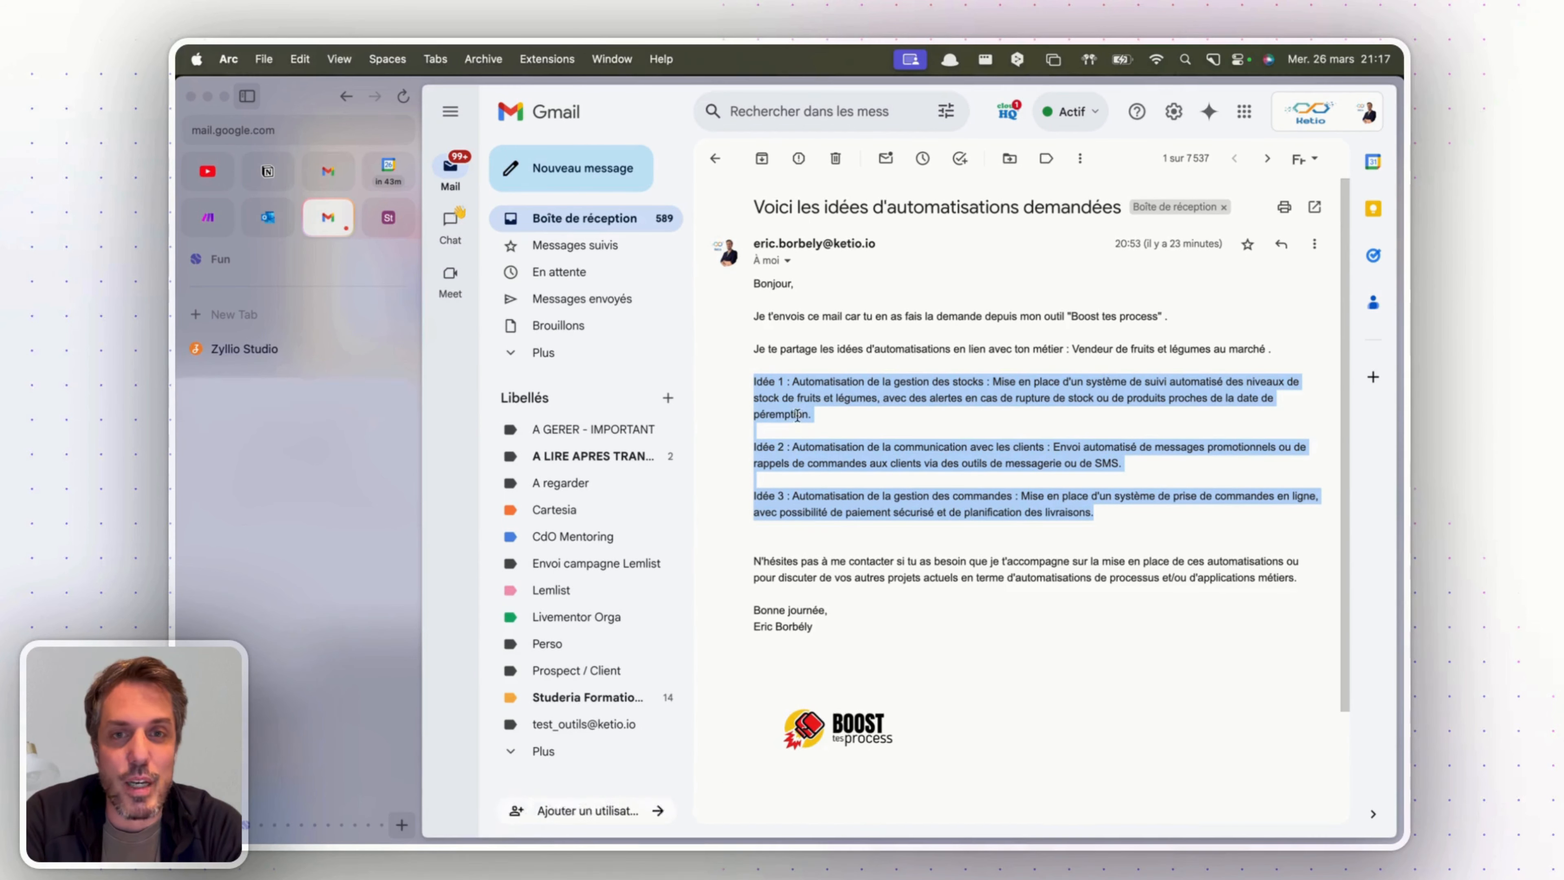
{"action": "left_click", "coordinate": [235, 347]}
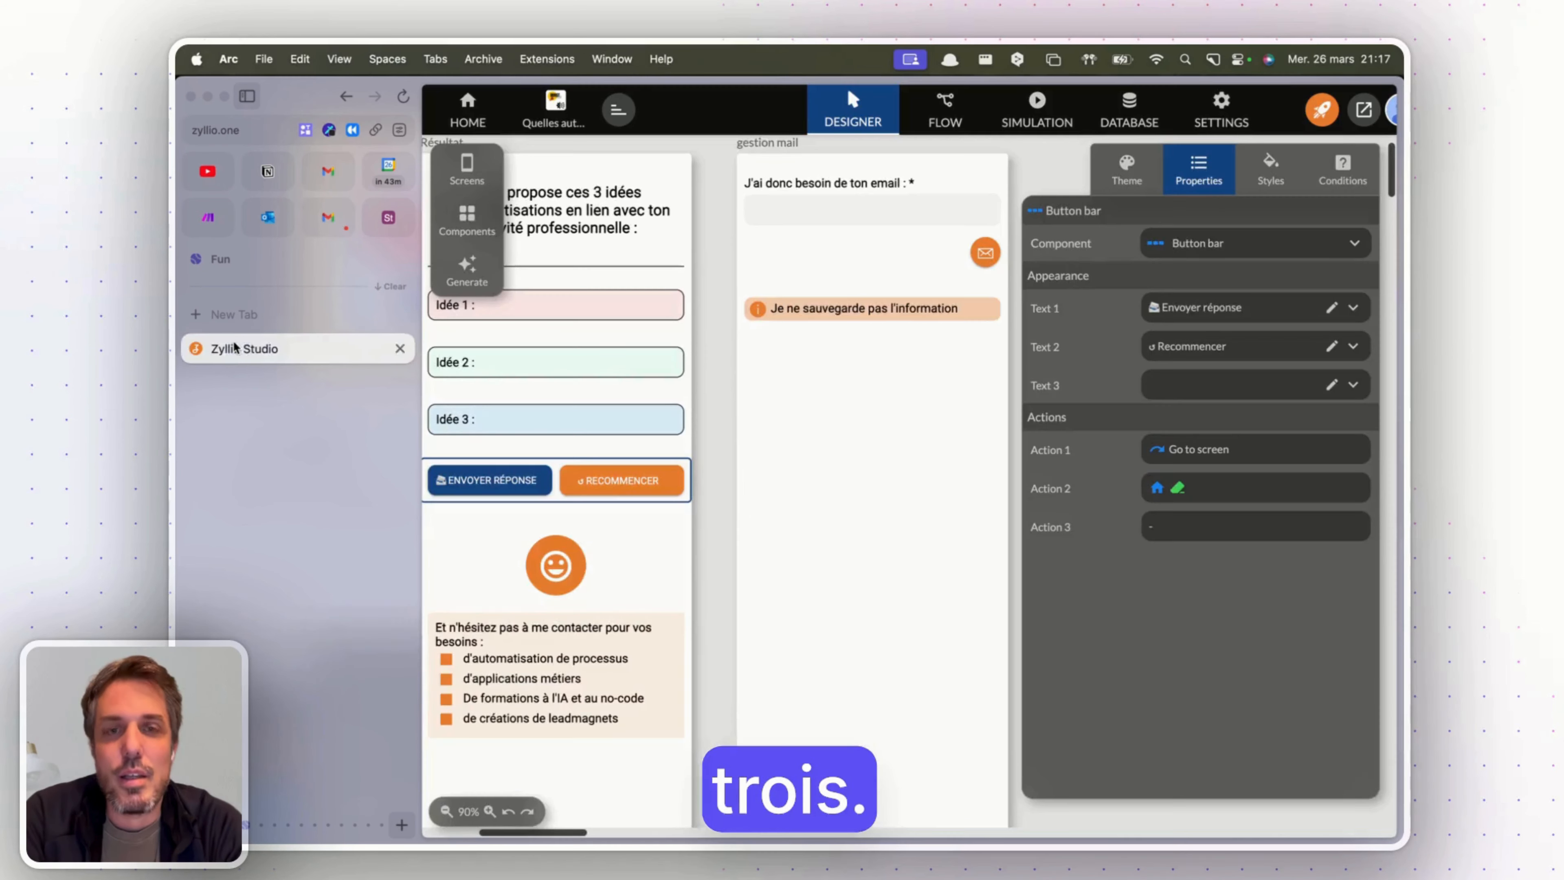
Inspect the gestion mail screen's email field and its envelope icon's action flow, including the Send Email properties
{"action": "left_click", "coordinate": [836, 211]}
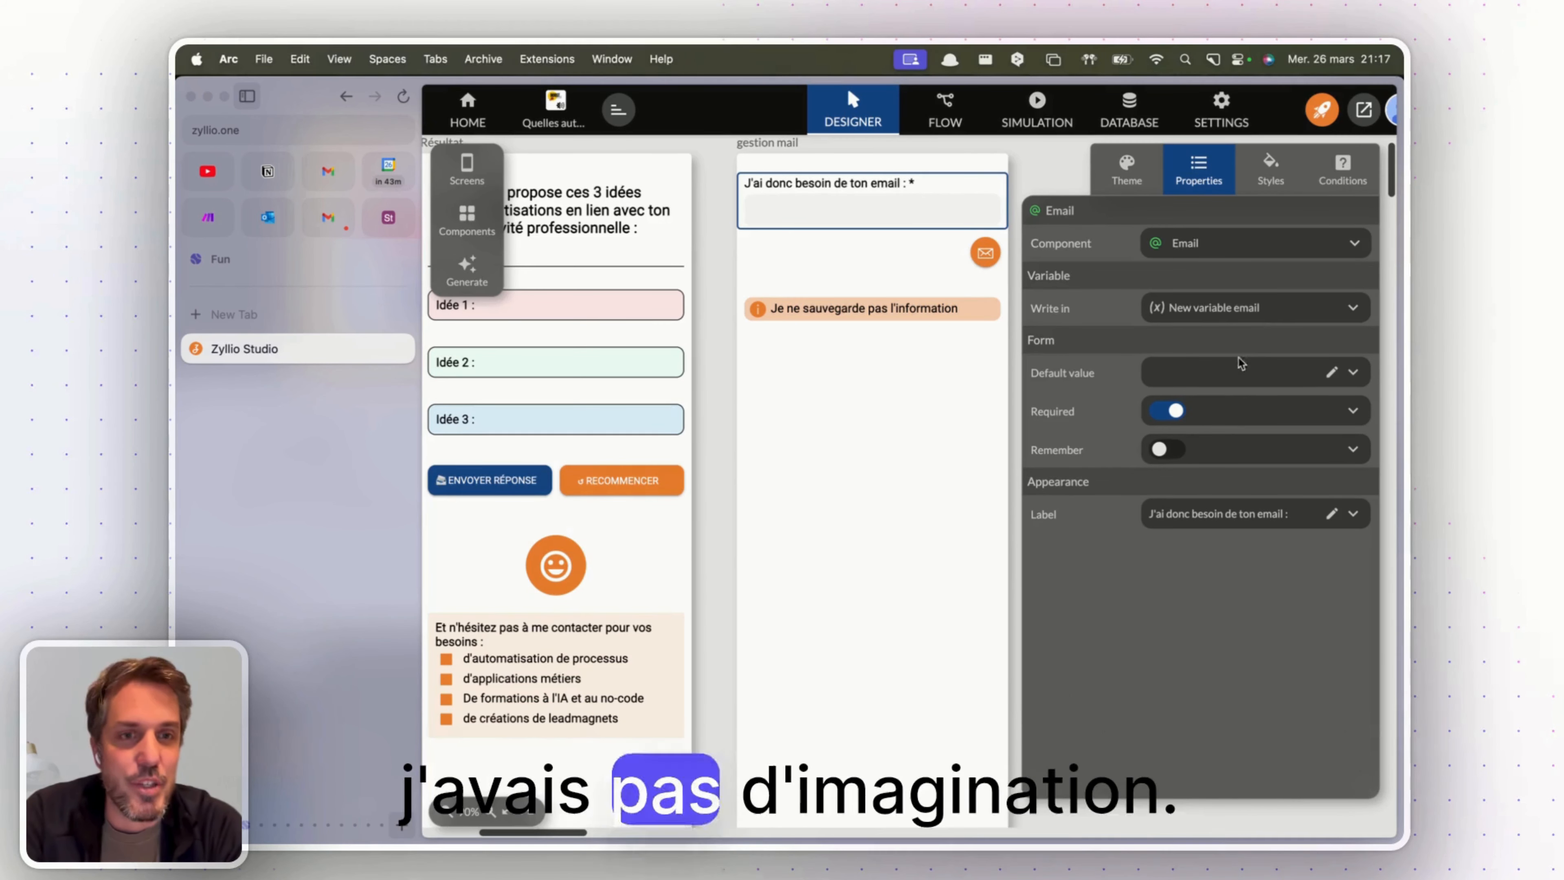
{"action": "left_click", "coordinate": [986, 254]}
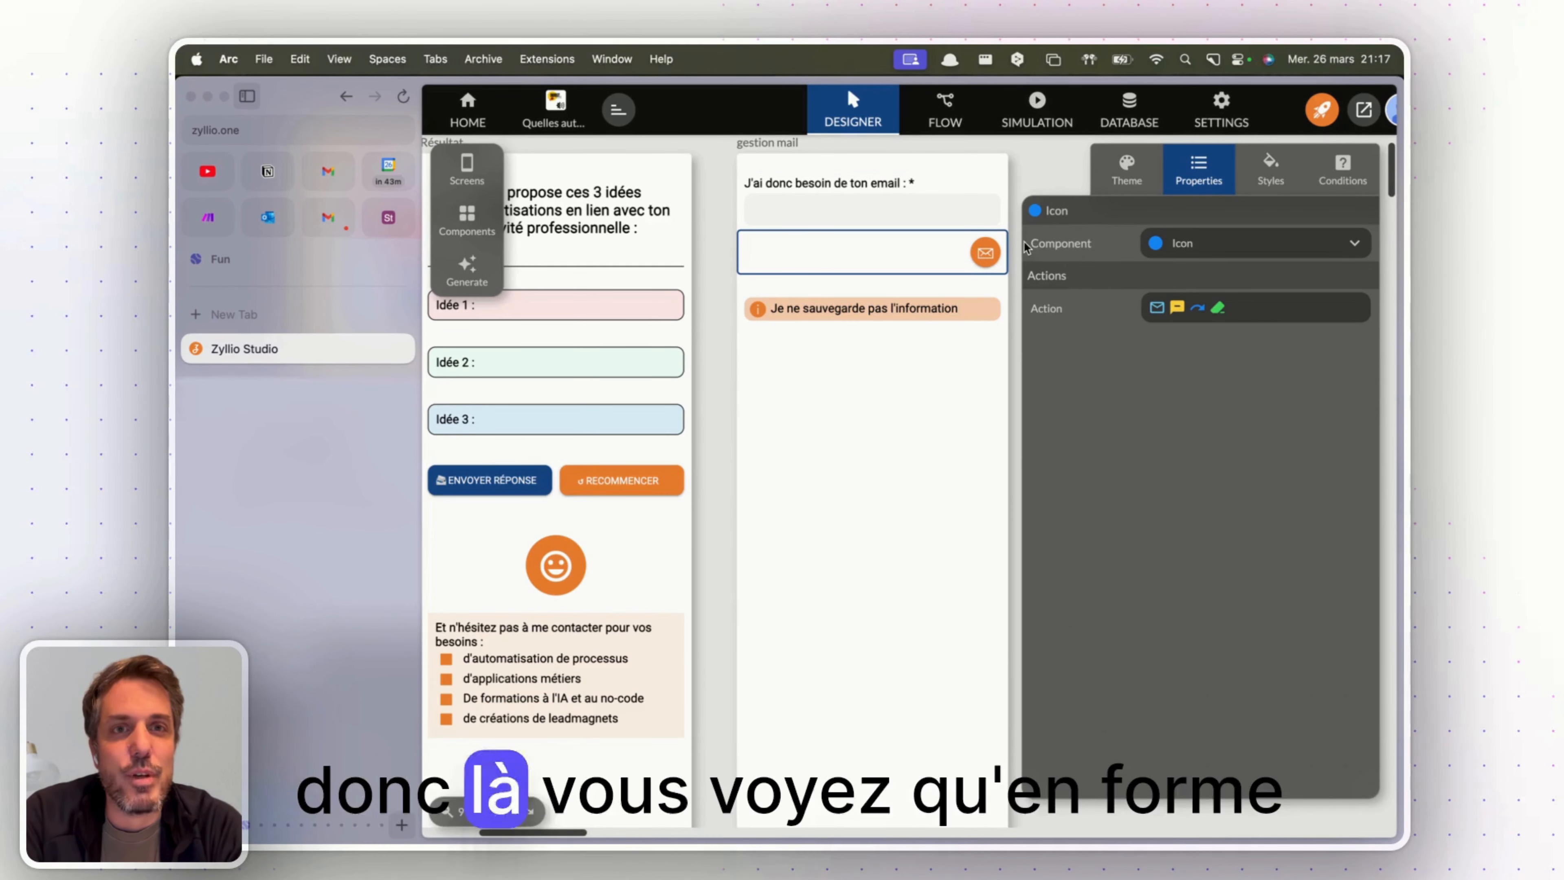
{"action": "left_click", "coordinate": [1262, 314]}
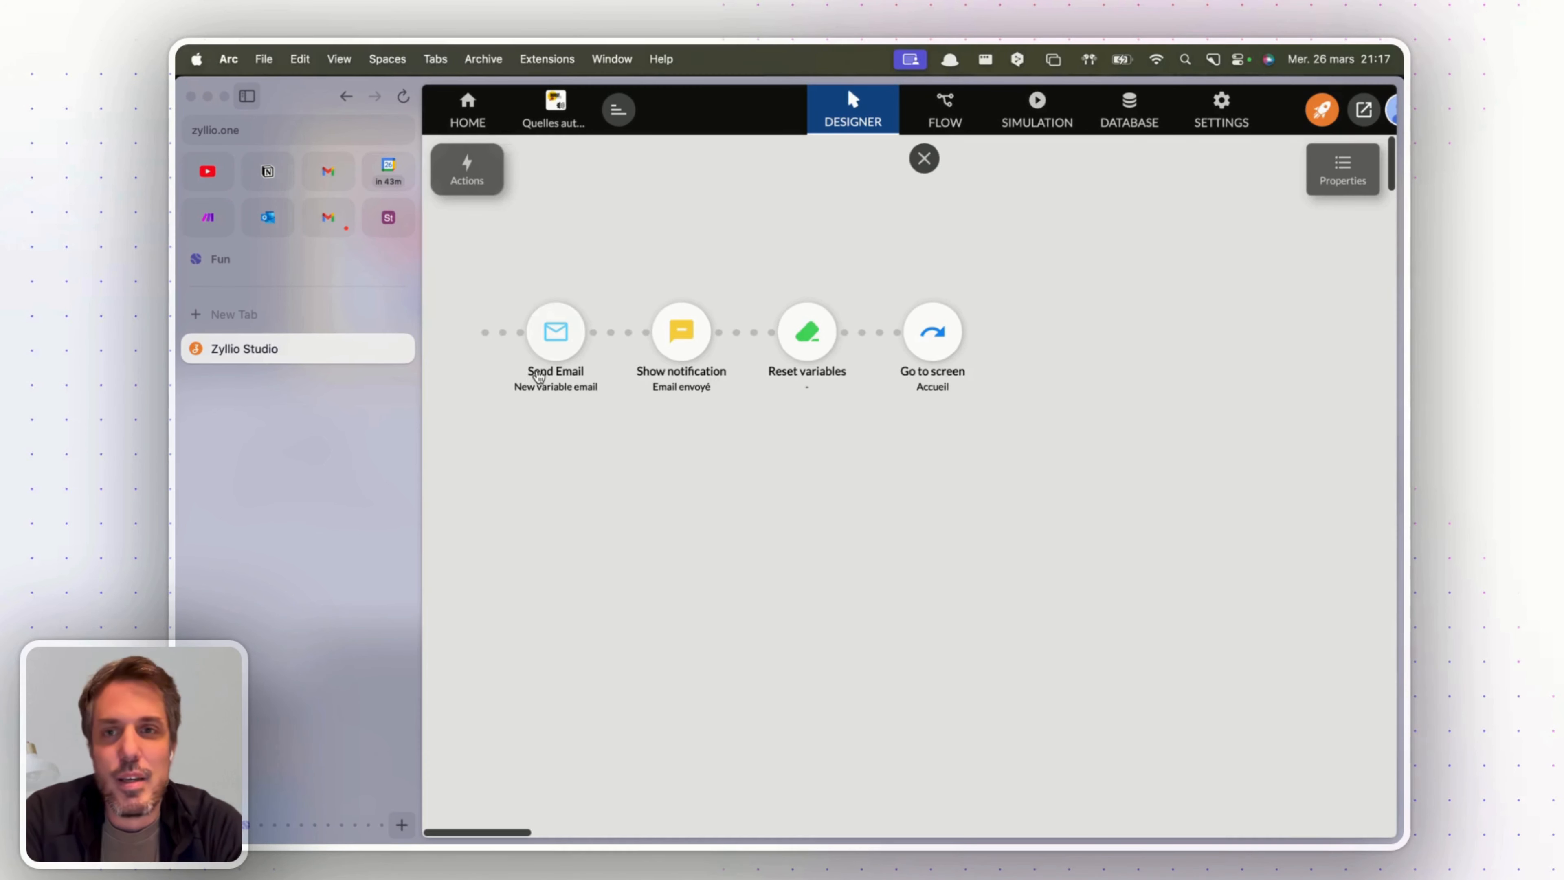
{"action": "left_click", "coordinate": [553, 344]}
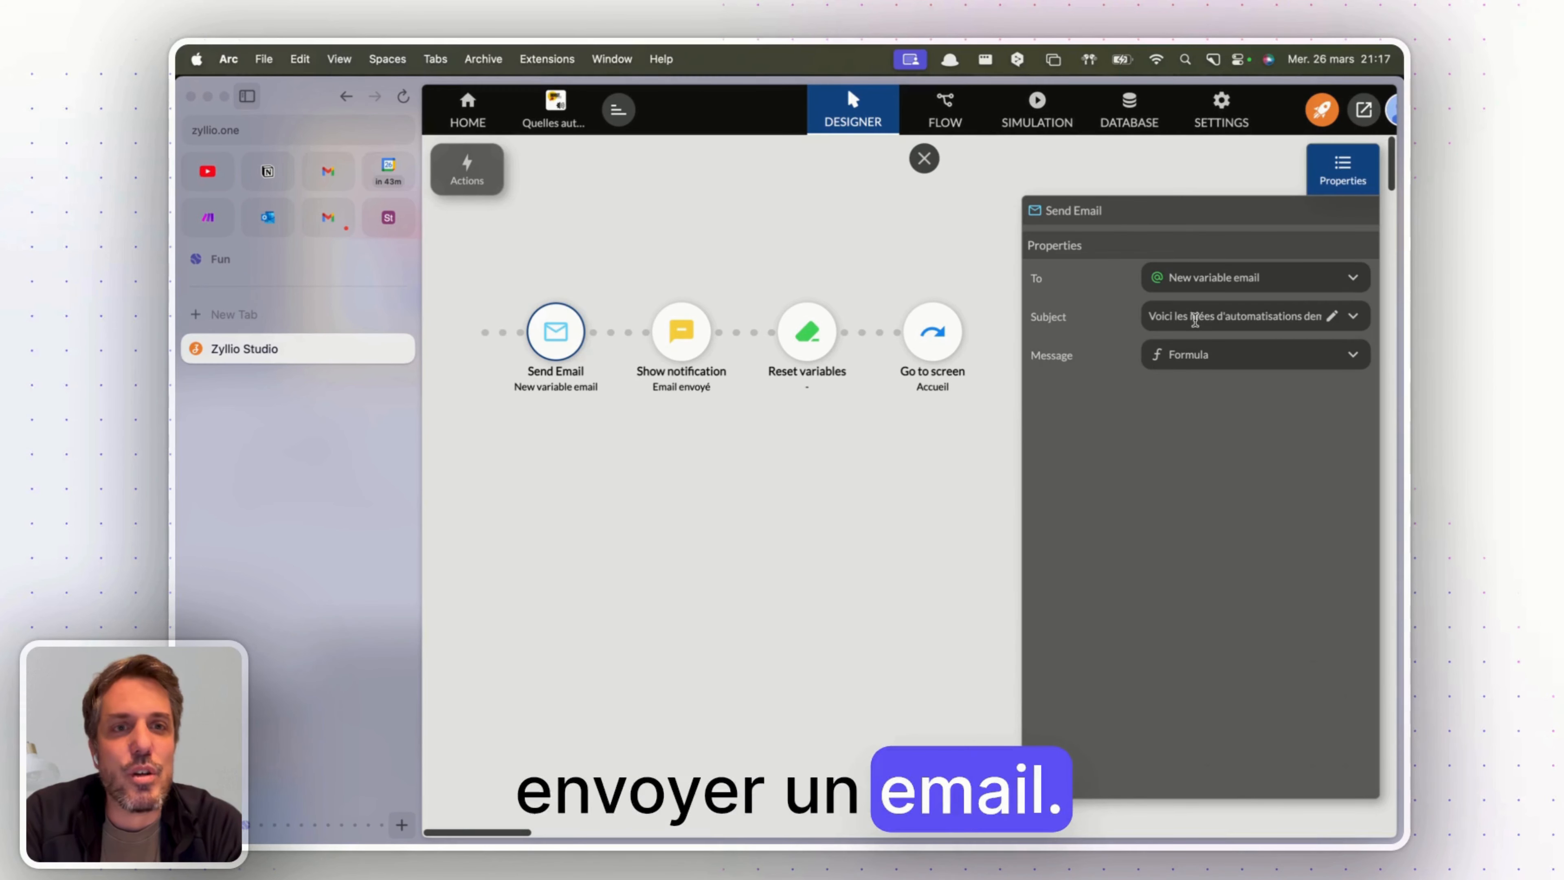
Review the Send Email message formula and inspect the variable that inserts the recipient's profession
{"action": "left_click", "coordinate": [1186, 362]}
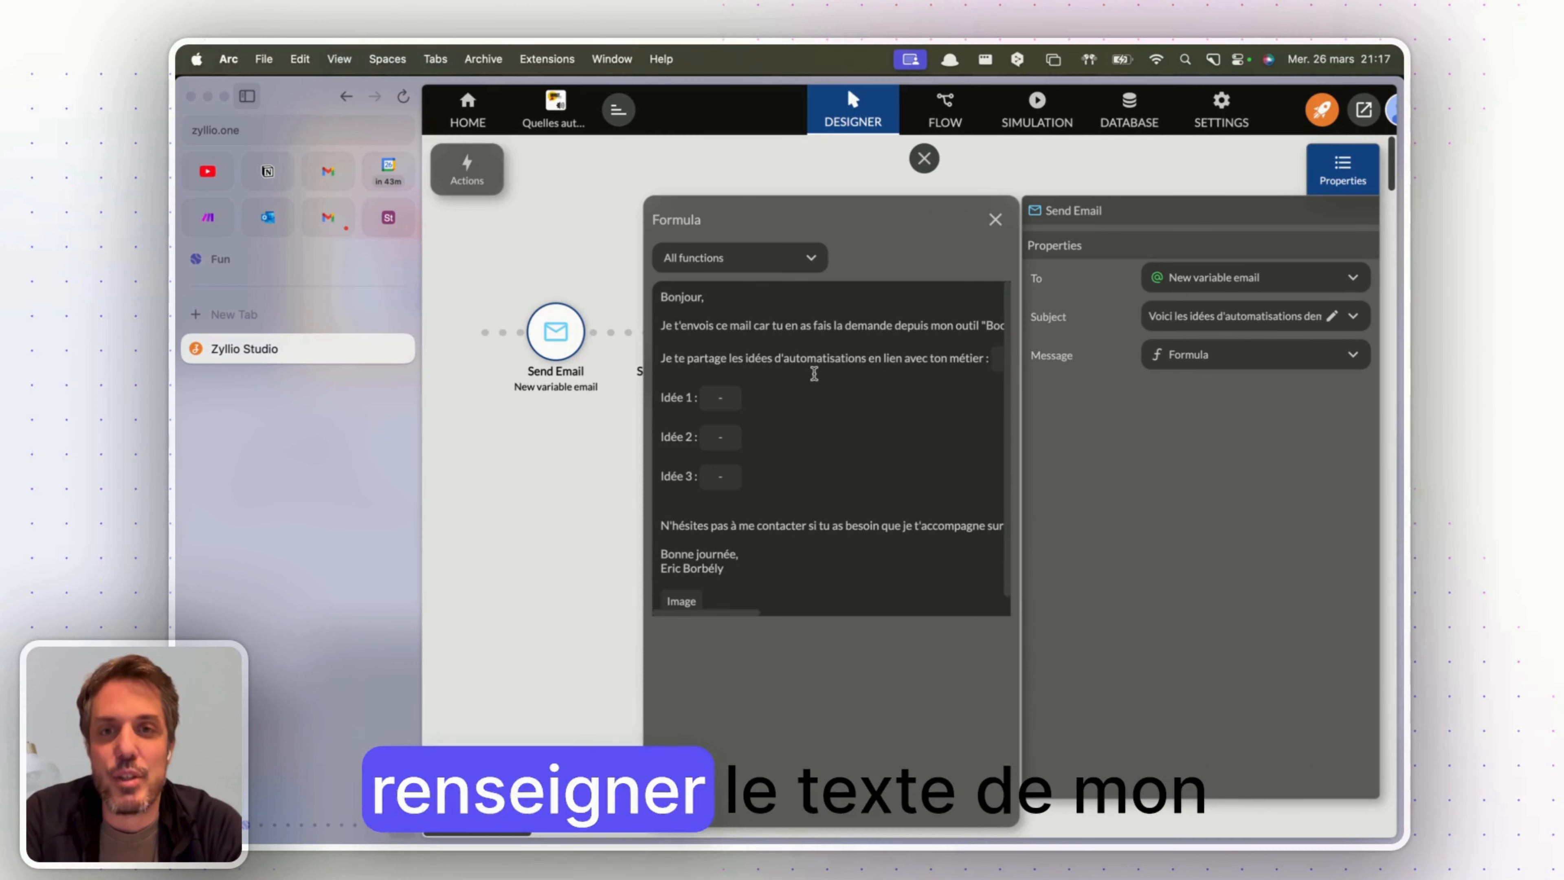
{"action": "scroll", "coordinate": [816, 369], "scroll_direction": "right", "scroll_amount": 3}
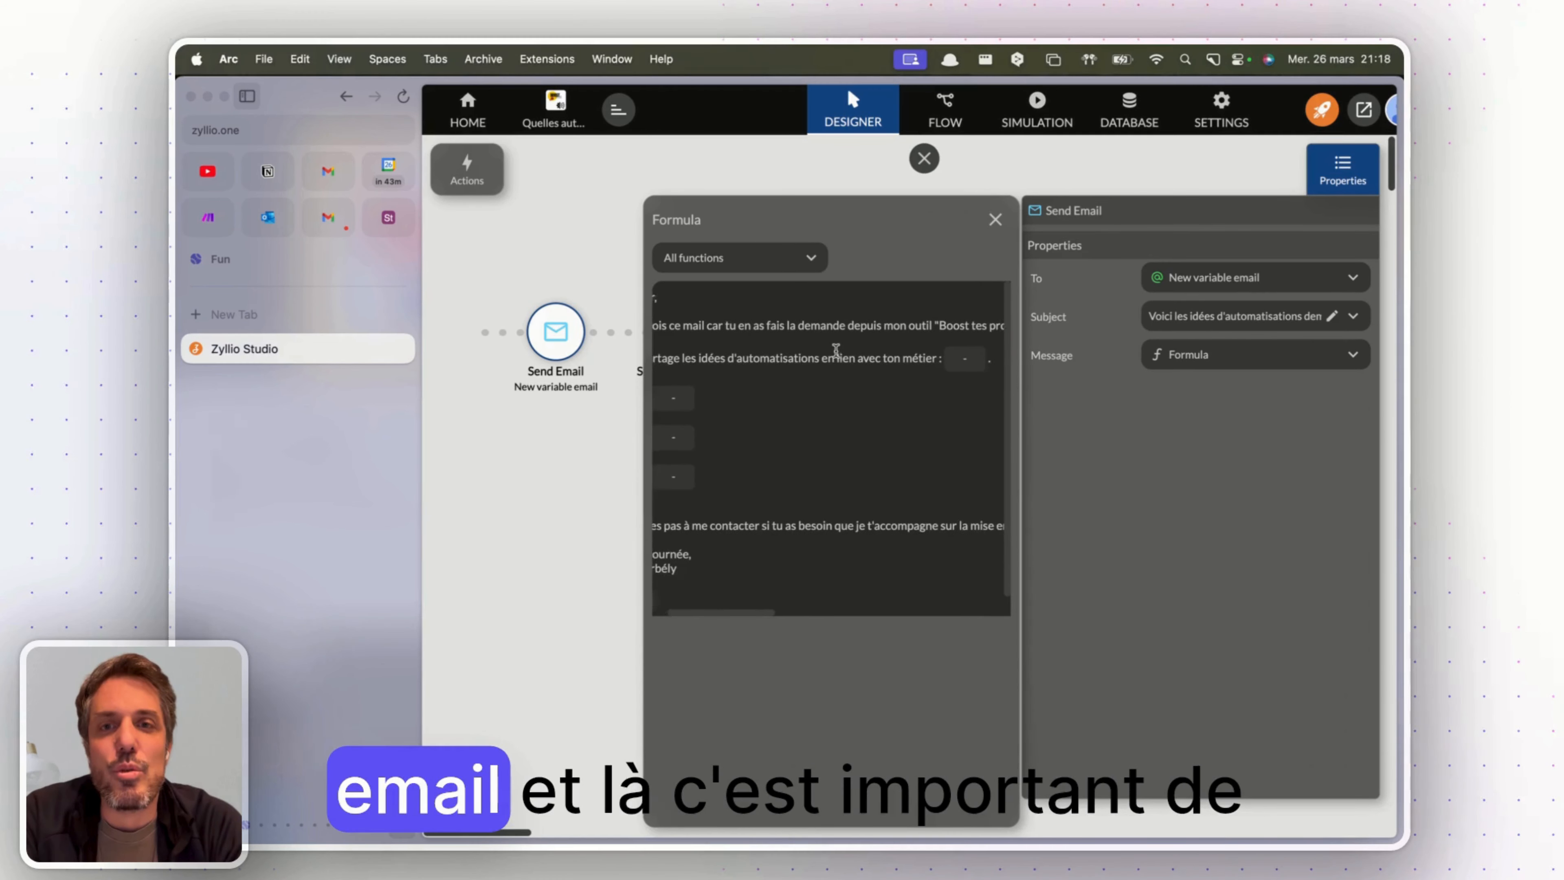
{"action": "scroll", "coordinate": [836, 350], "scroll_direction": "right", "scroll_amount": 3}
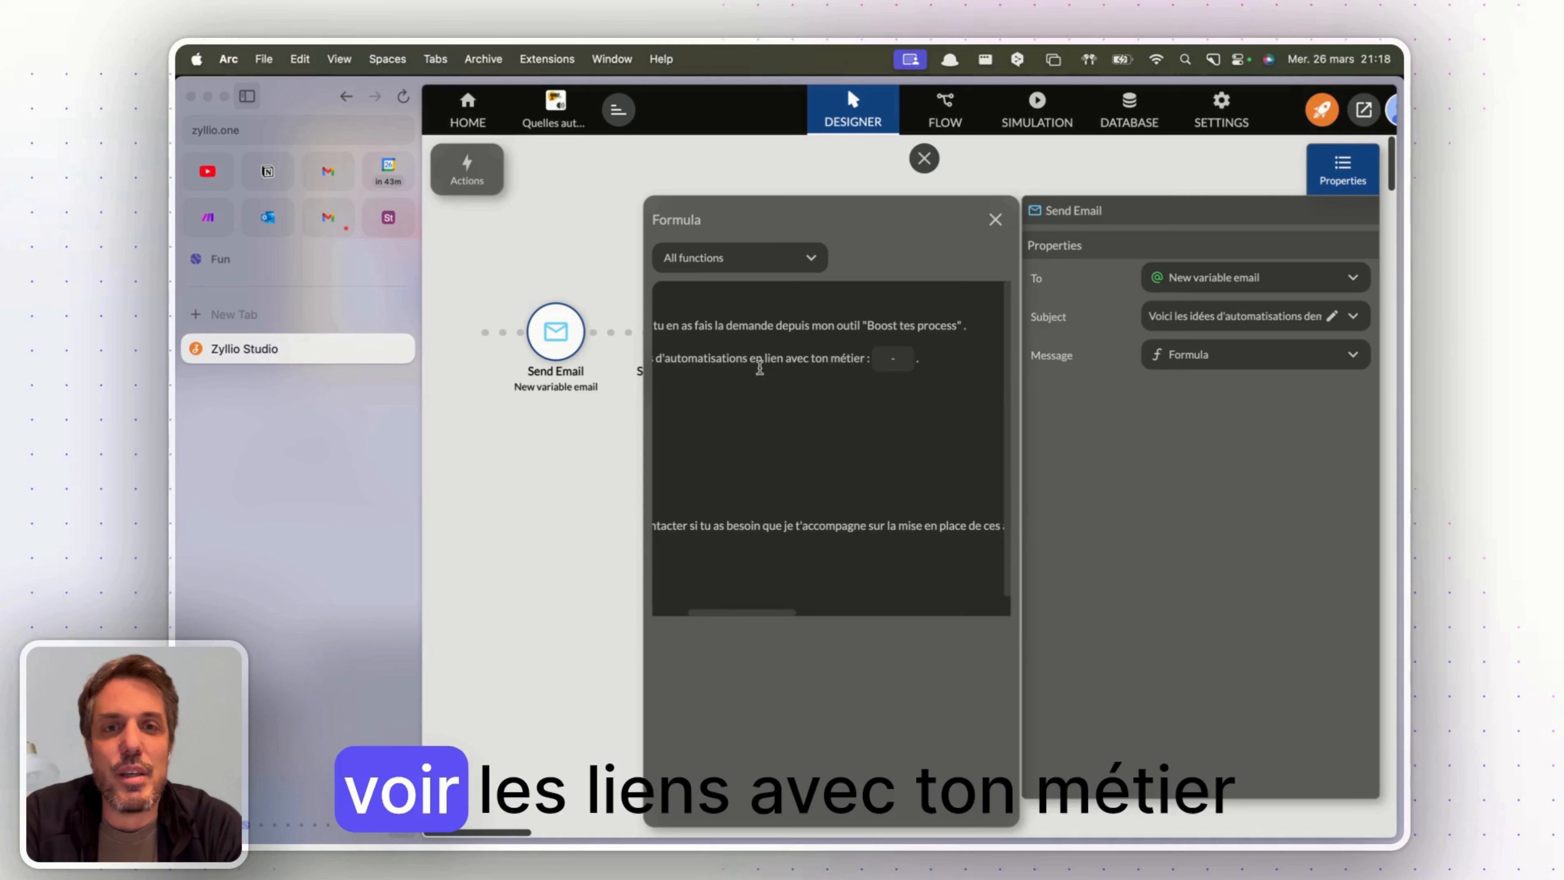
{"action": "left_click", "coordinate": [893, 358]}
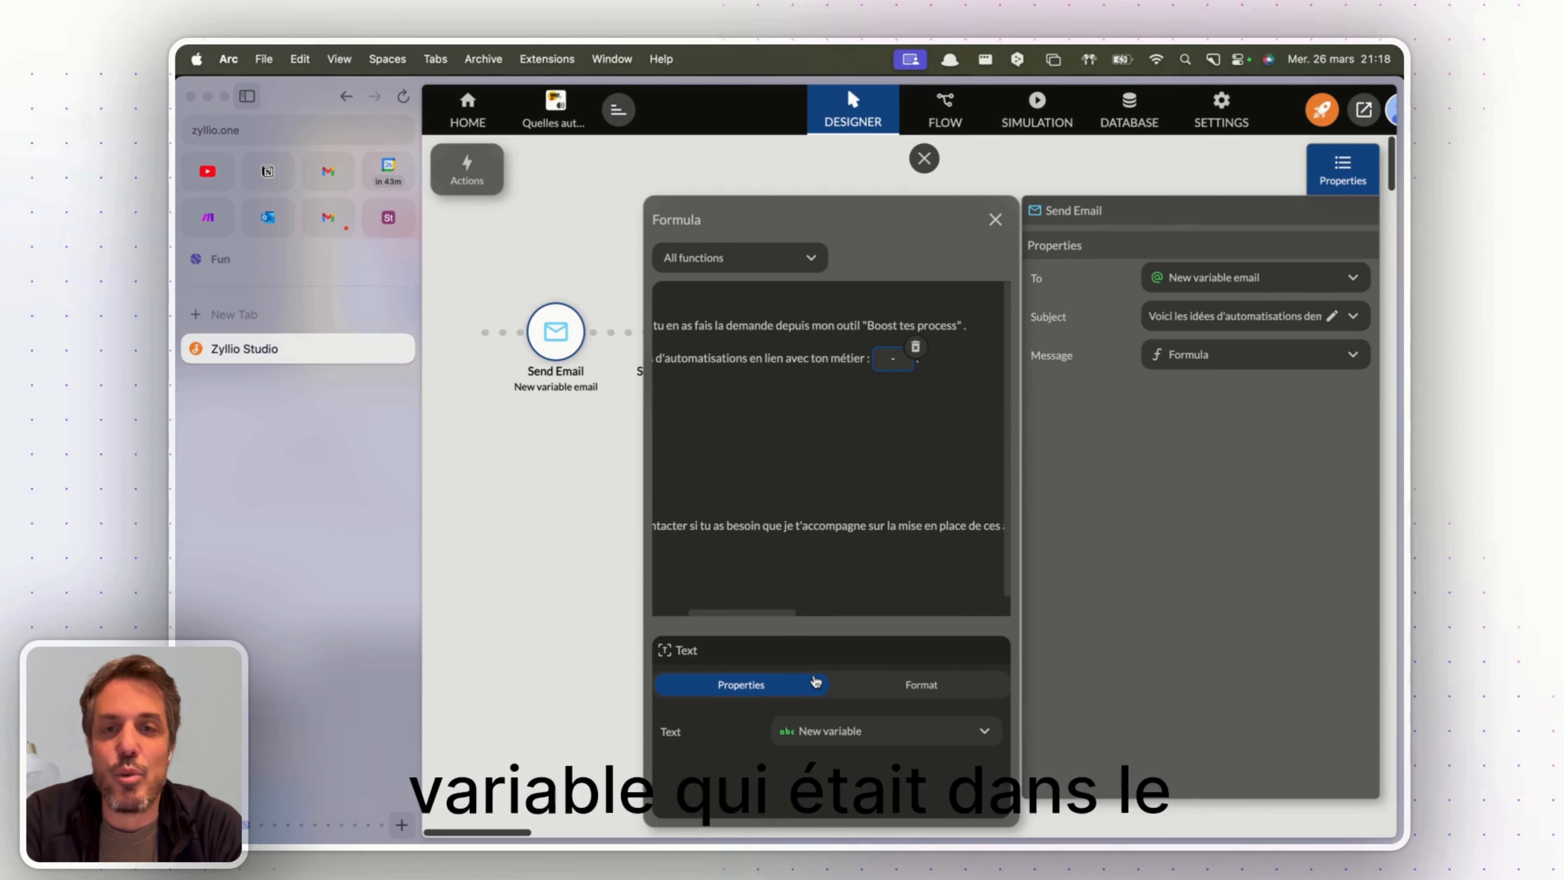
{"action": "scroll", "coordinate": [862, 427], "scroll_direction": "left", "scroll_amount": 3}
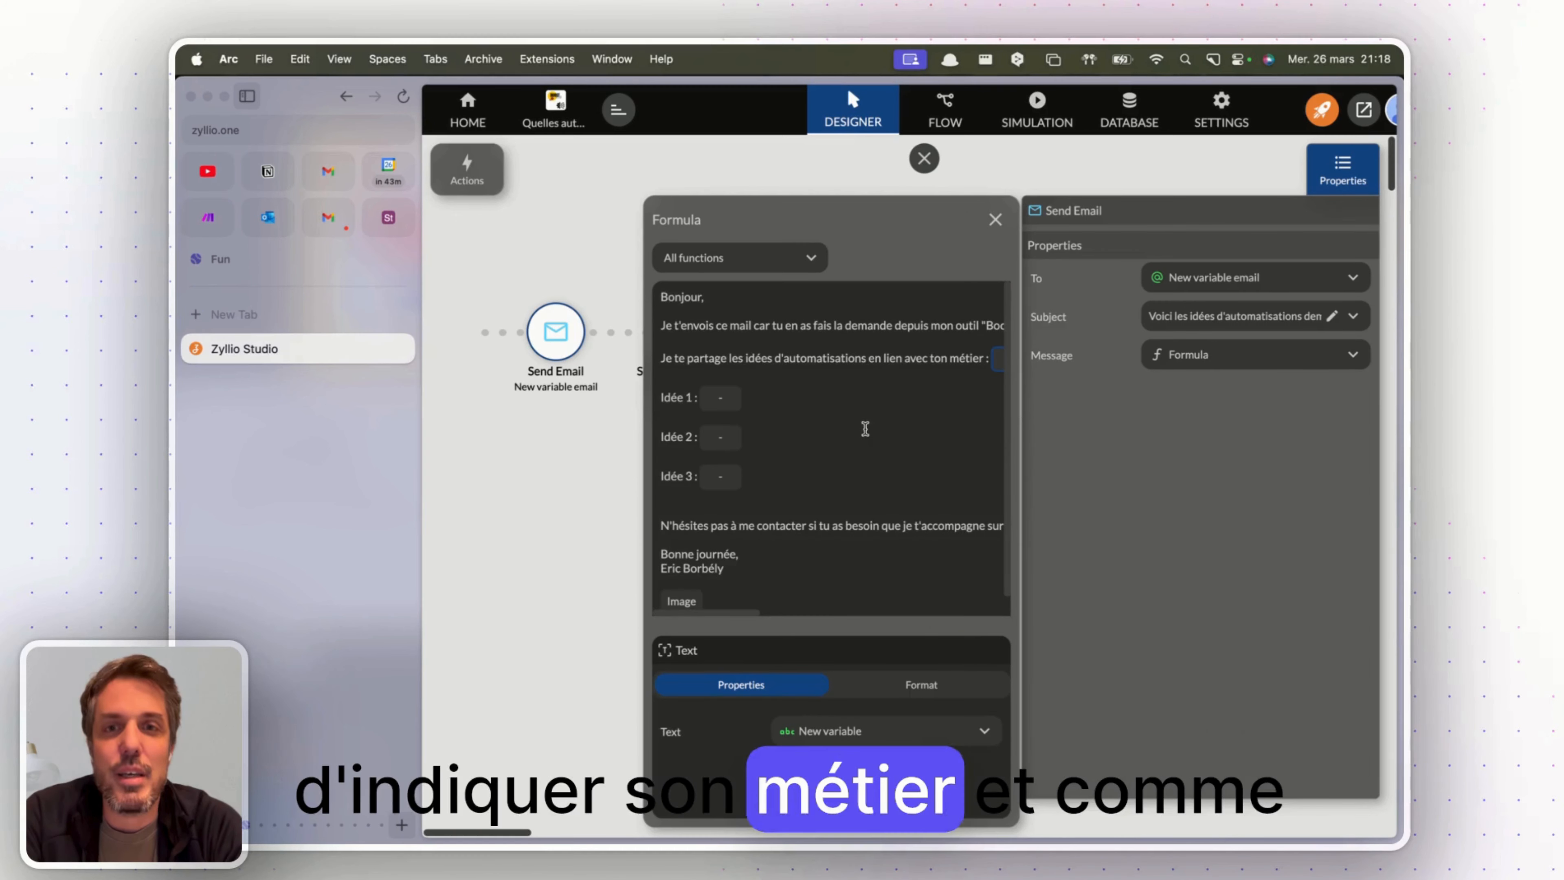
Examine the JSON Query formulas behind the ideas in the email message, review its closing image, and leave the action flow
{"action": "left_click", "coordinate": [718, 400]}
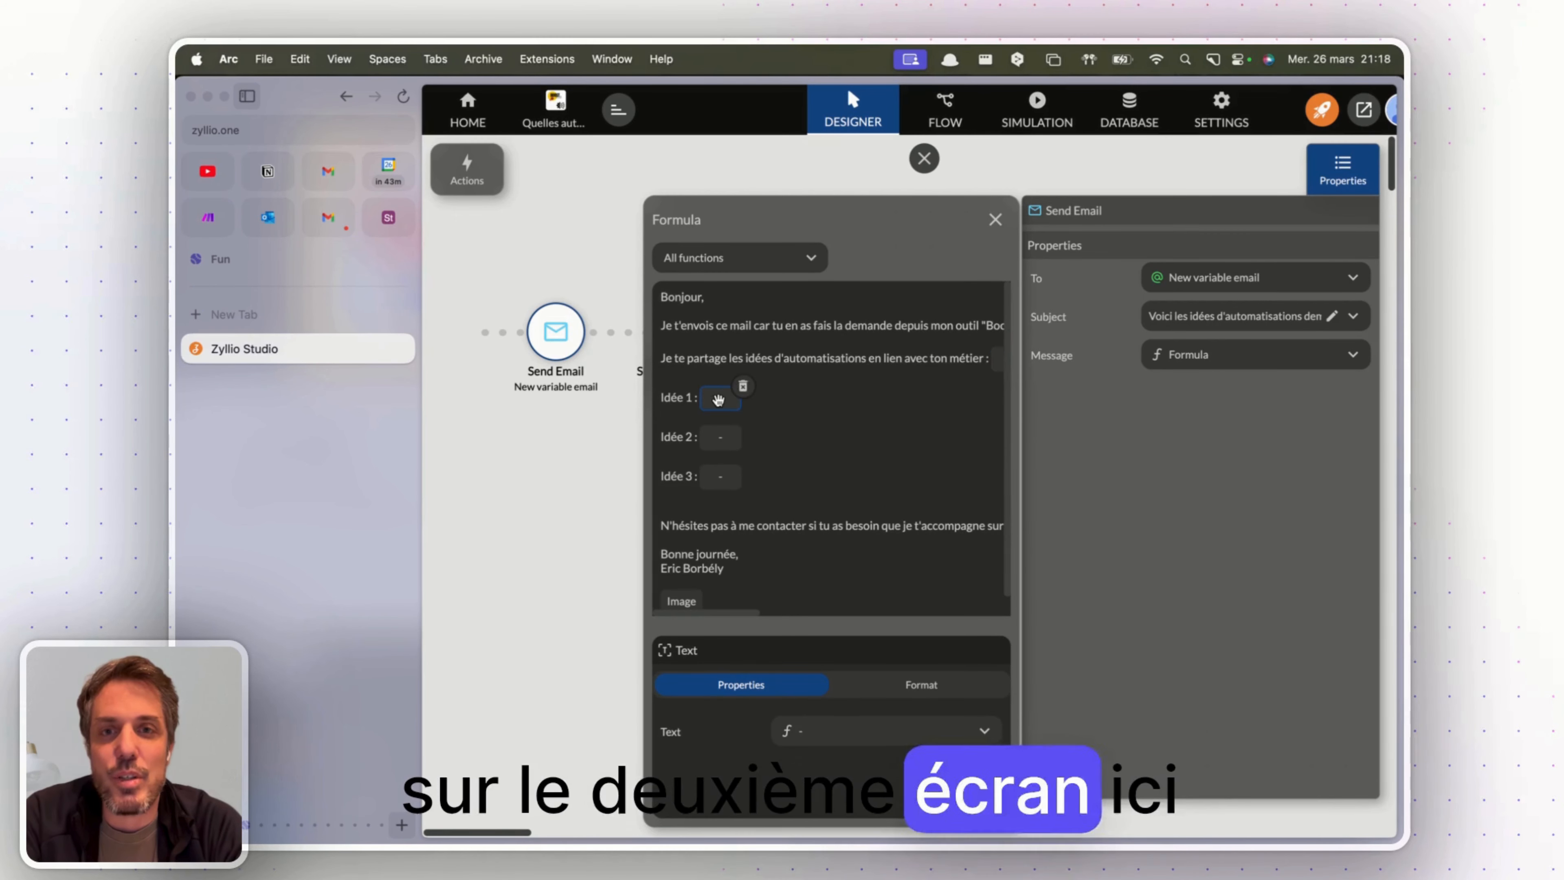
{"action": "left_click", "coordinate": [808, 733]}
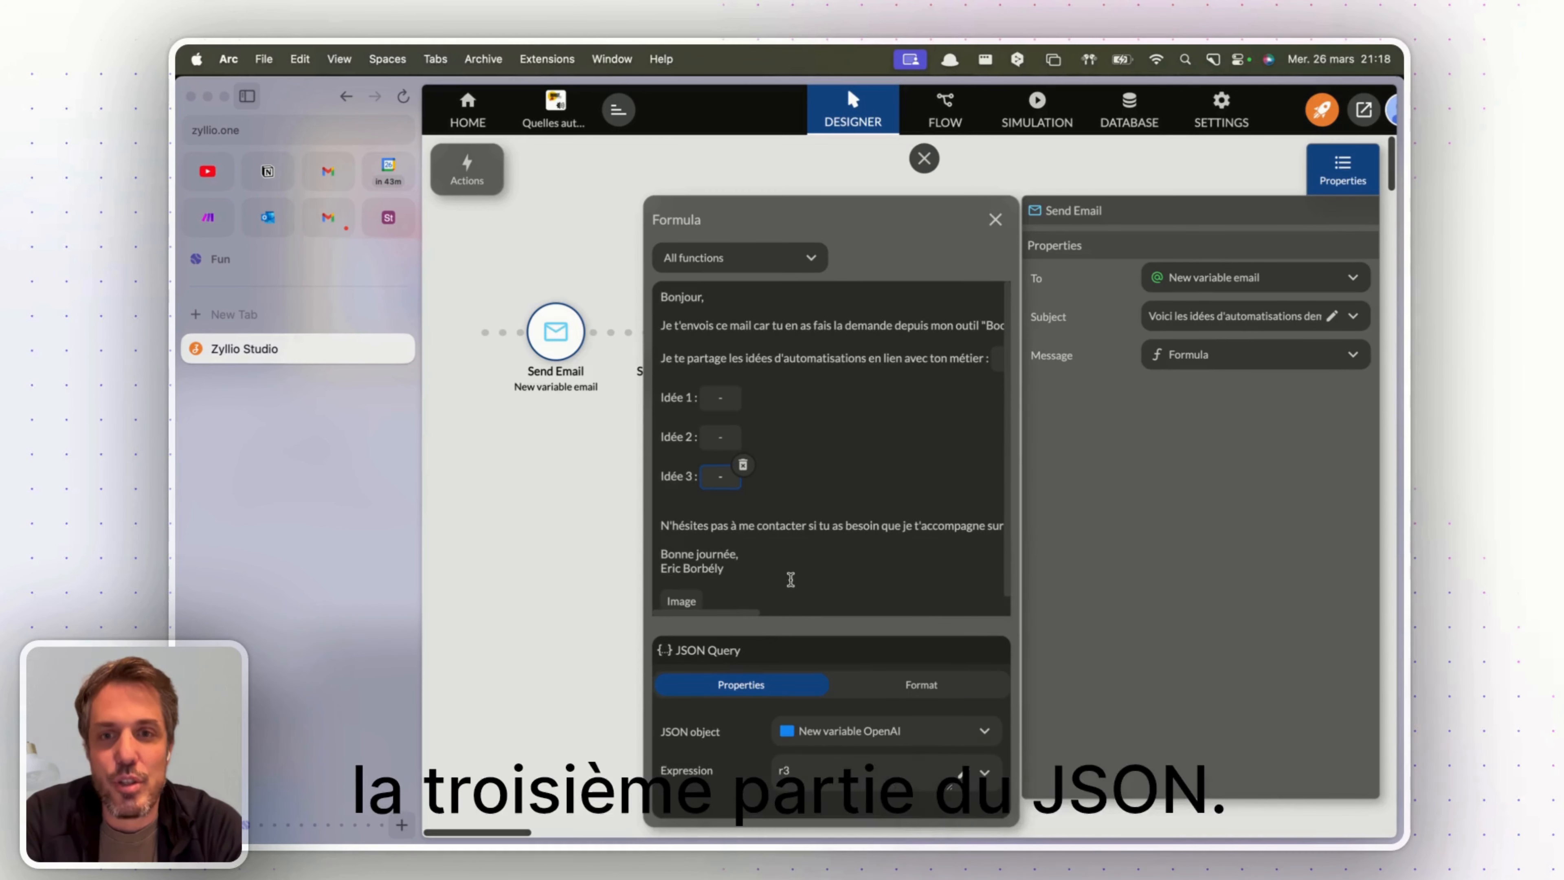
{"action": "scroll", "coordinate": [791, 581], "scroll_direction": "down", "scroll_amount": 1}
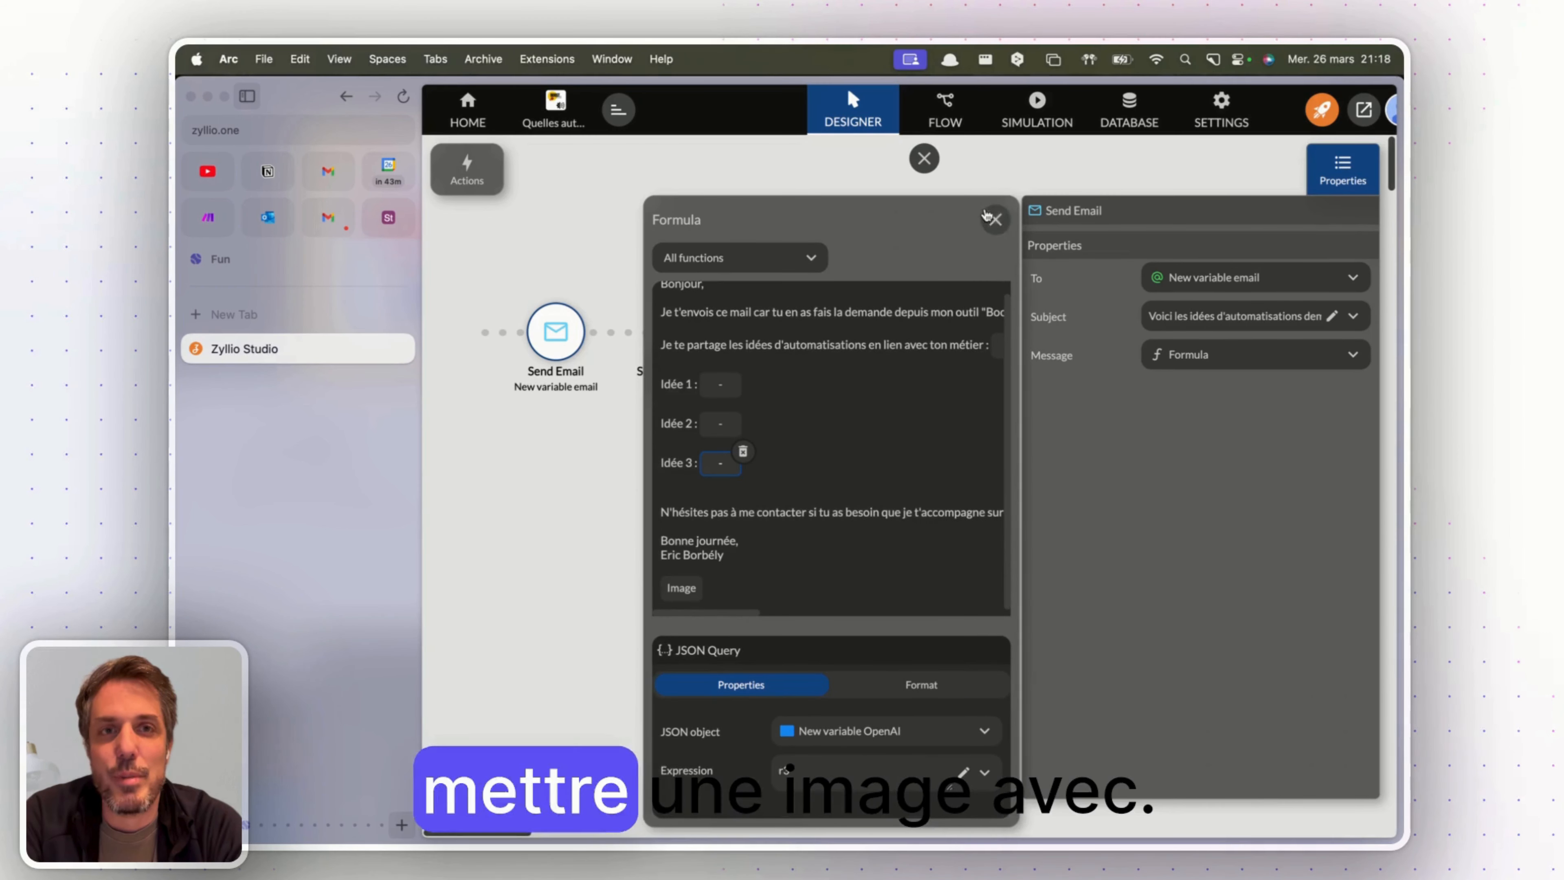
{"action": "left_click", "coordinate": [995, 219]}
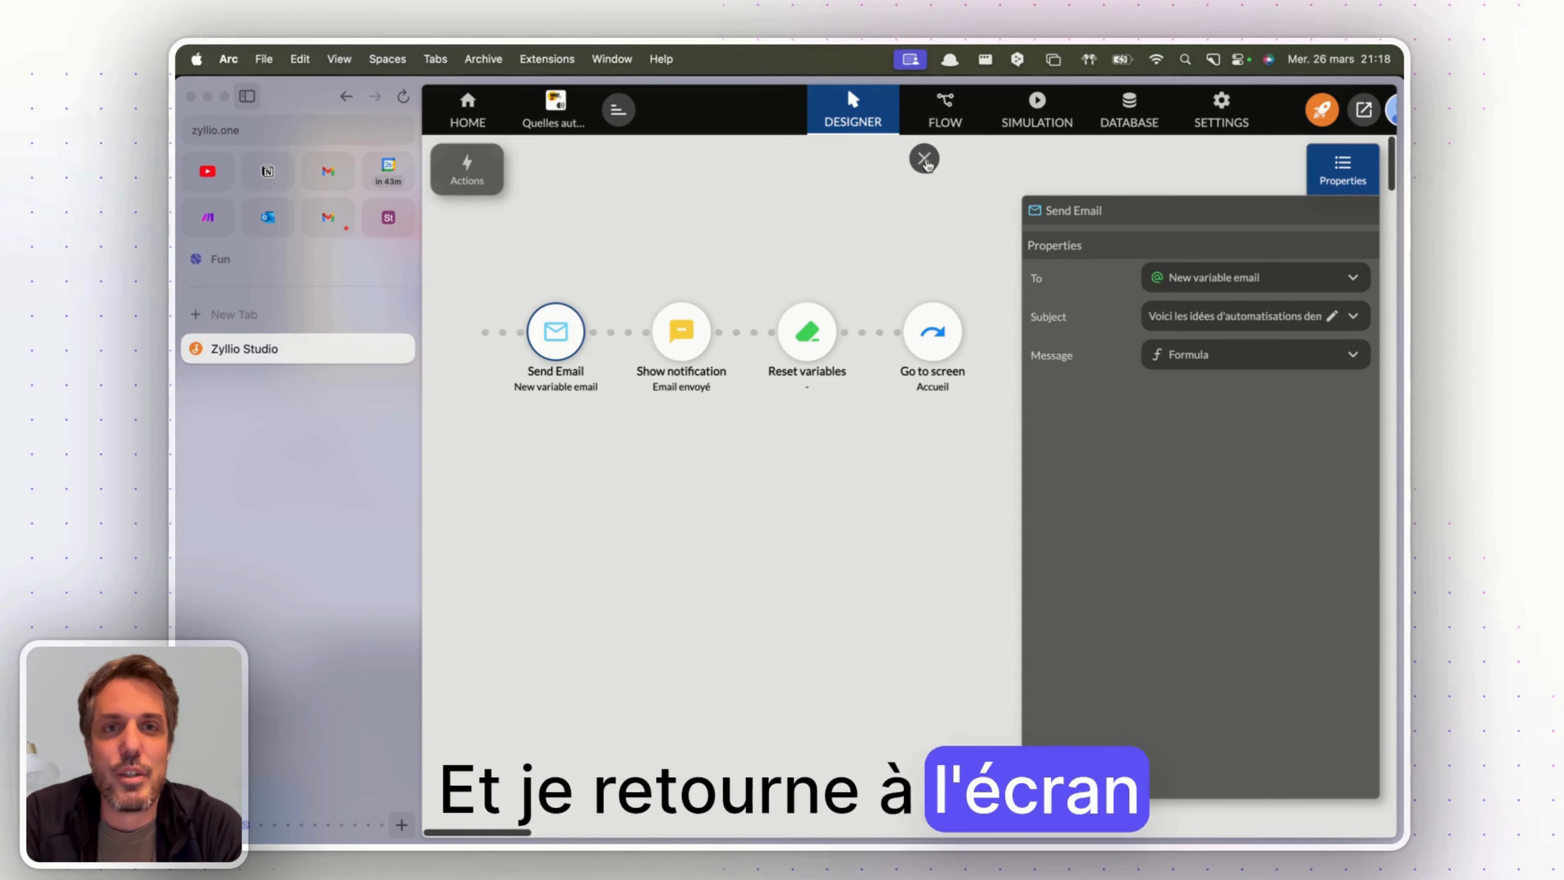
{"action": "left_click", "coordinate": [924, 158]}
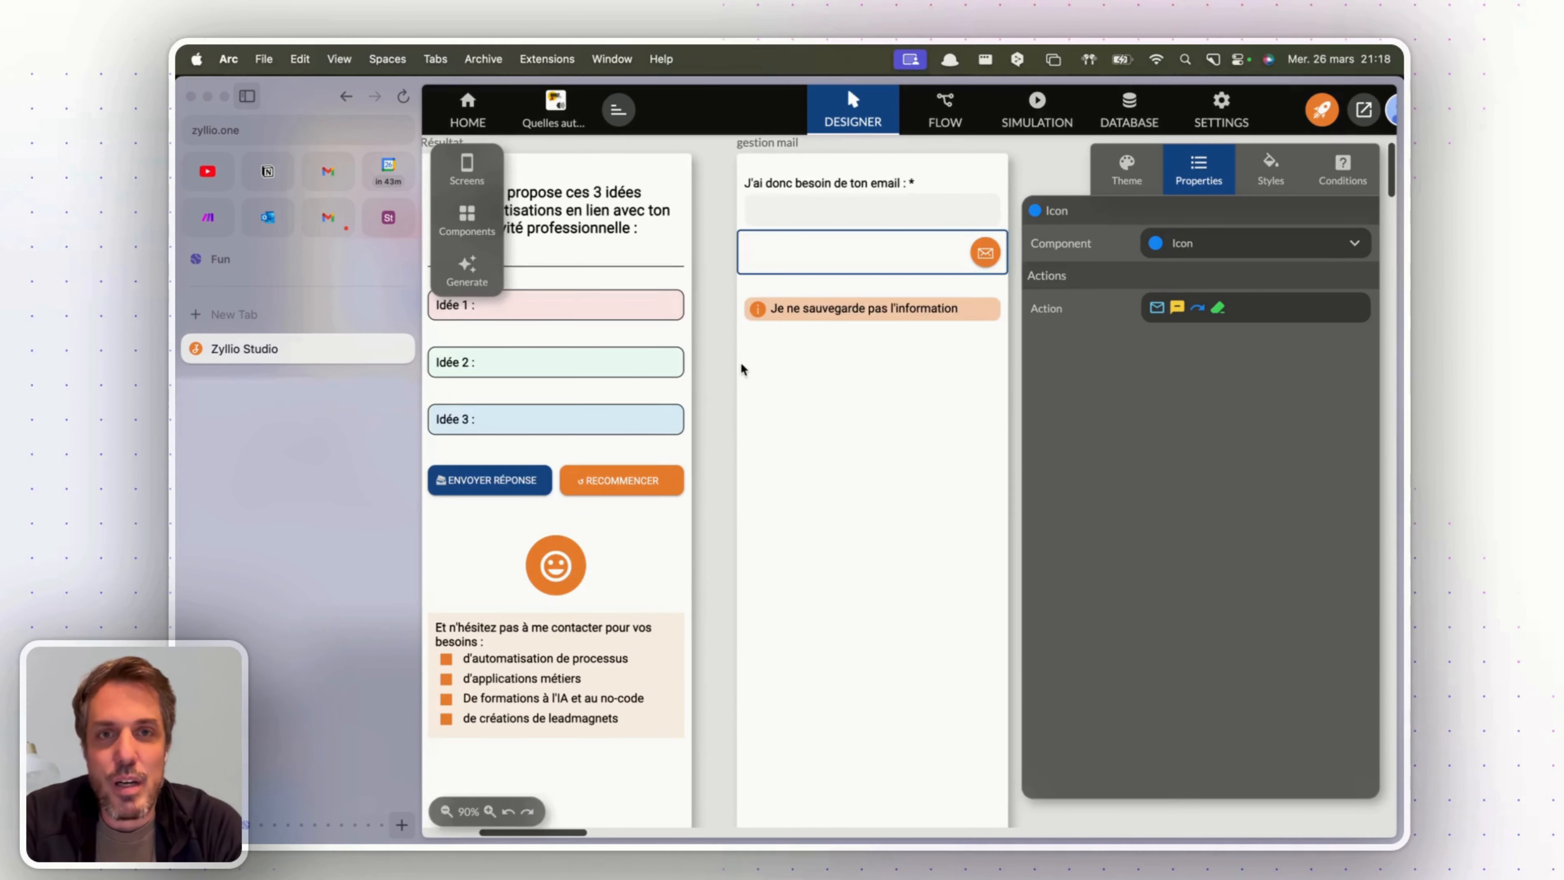
Simulate the app with the profession "Laveur de carreaux", generate the ideas, proceed to the email form, and return to the designer
{"action": "scroll", "coordinate": [740, 363], "scroll_direction": "right", "scroll_amount": 3}
{"action": "scroll", "coordinate": [740, 364], "scroll_direction": "left", "scroll_amount": 4}
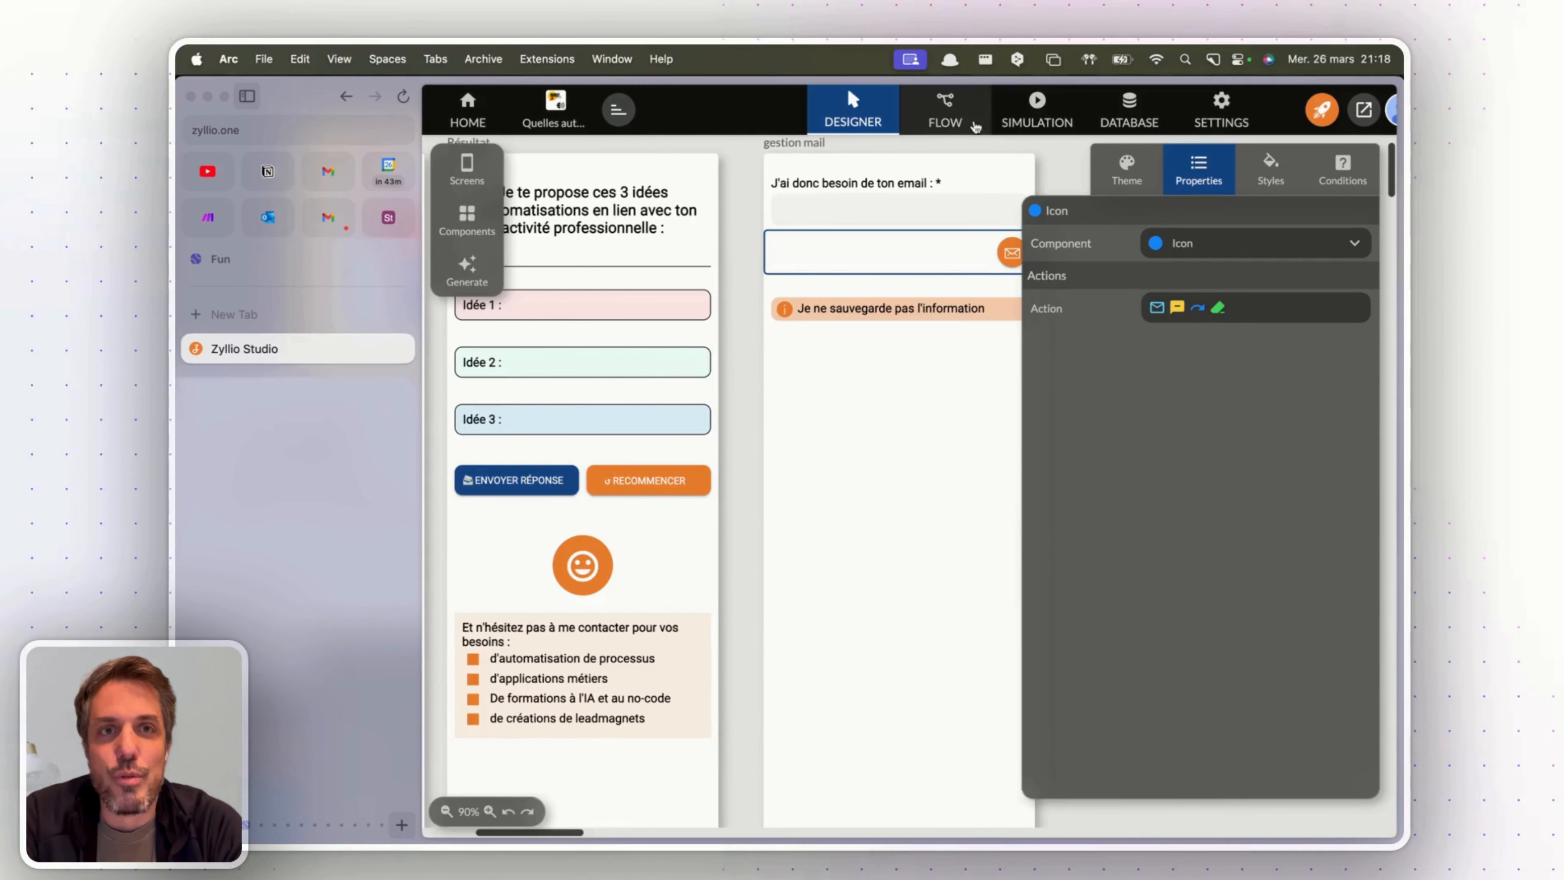
{"action": "left_click", "coordinate": [1037, 110]}
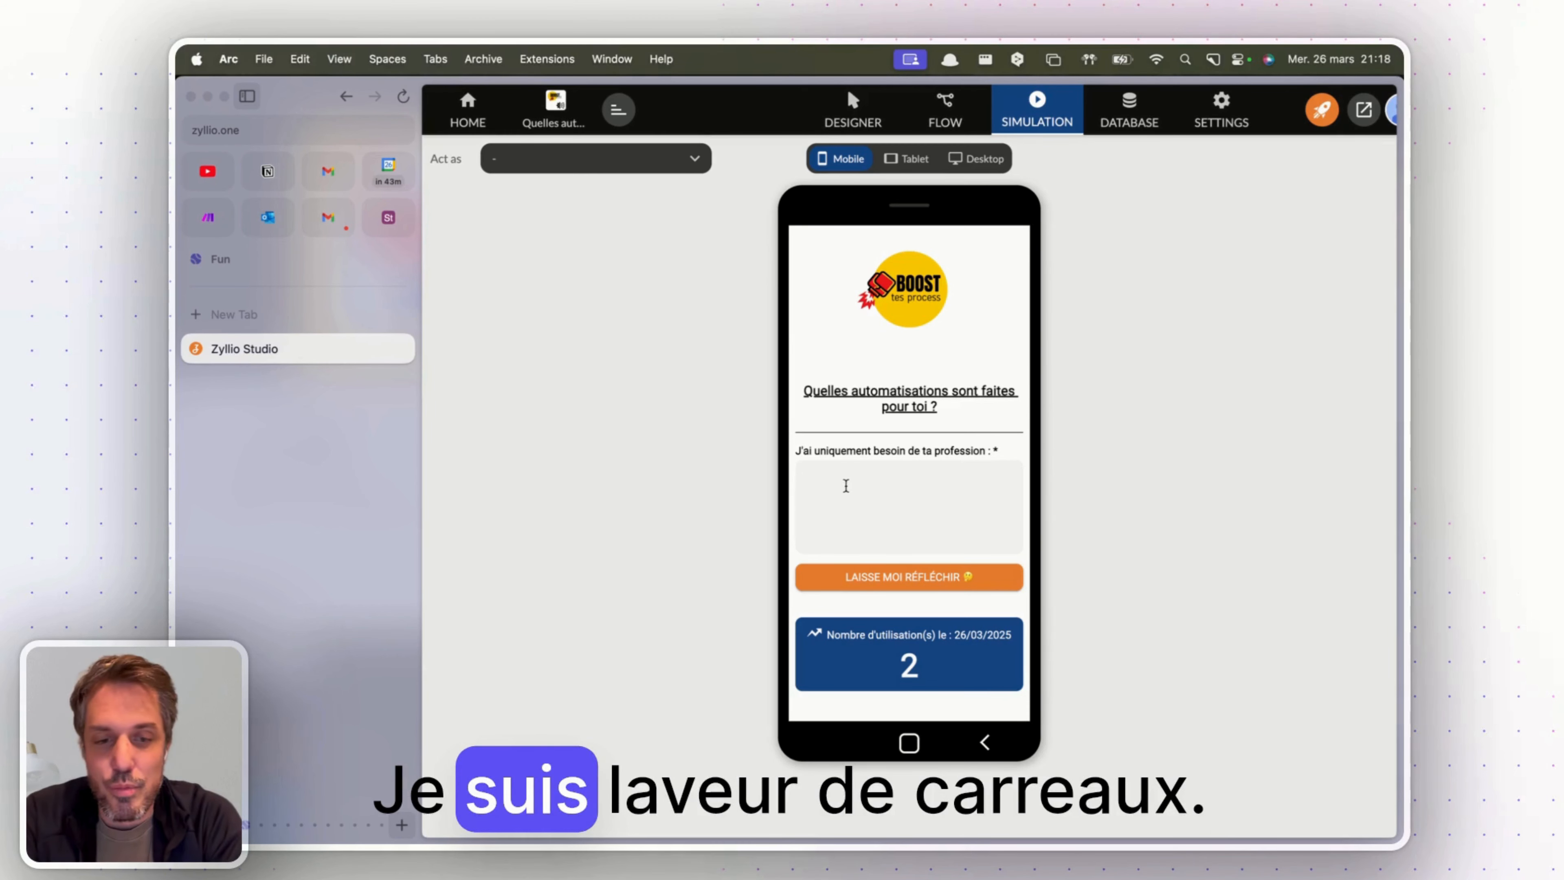
{"action": "type", "text": "Laveur de carreaux"}
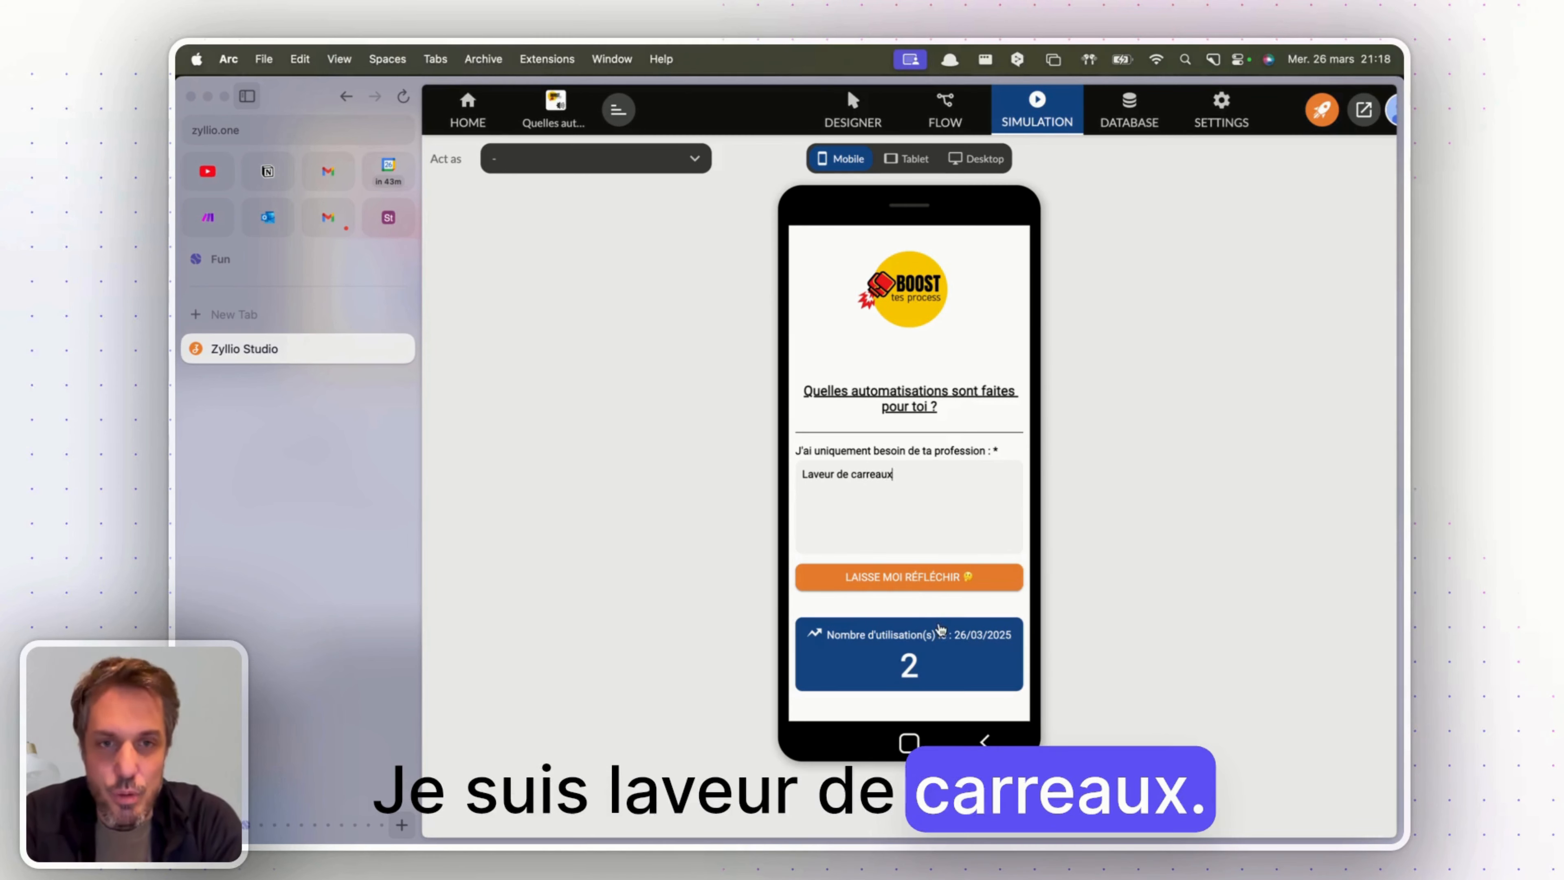
{"action": "left_click", "coordinate": [909, 579]}
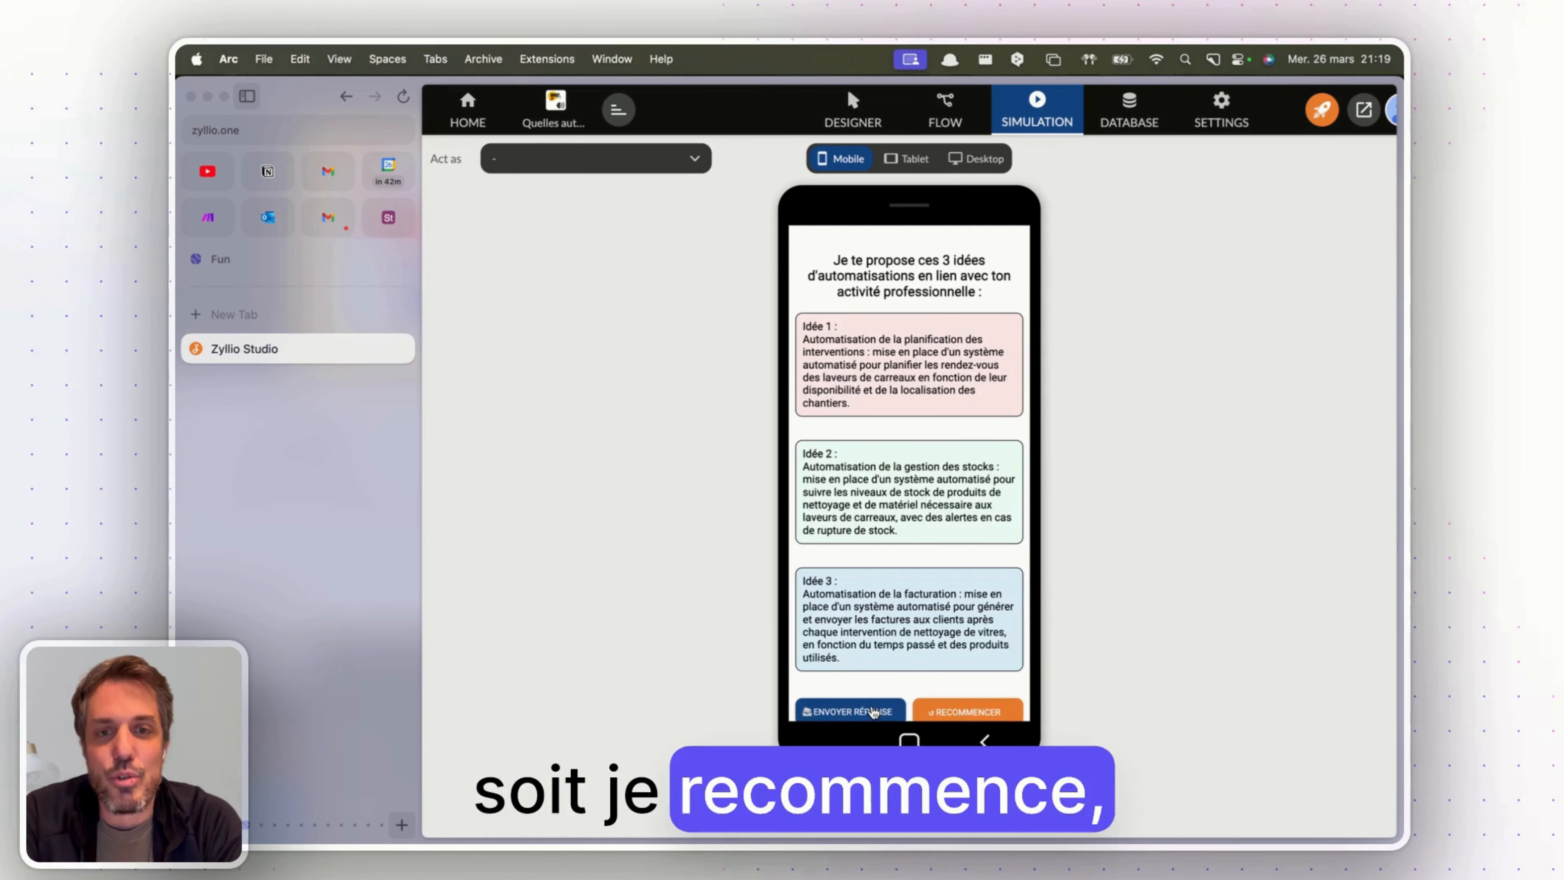
{"action": "left_click", "coordinate": [875, 715]}
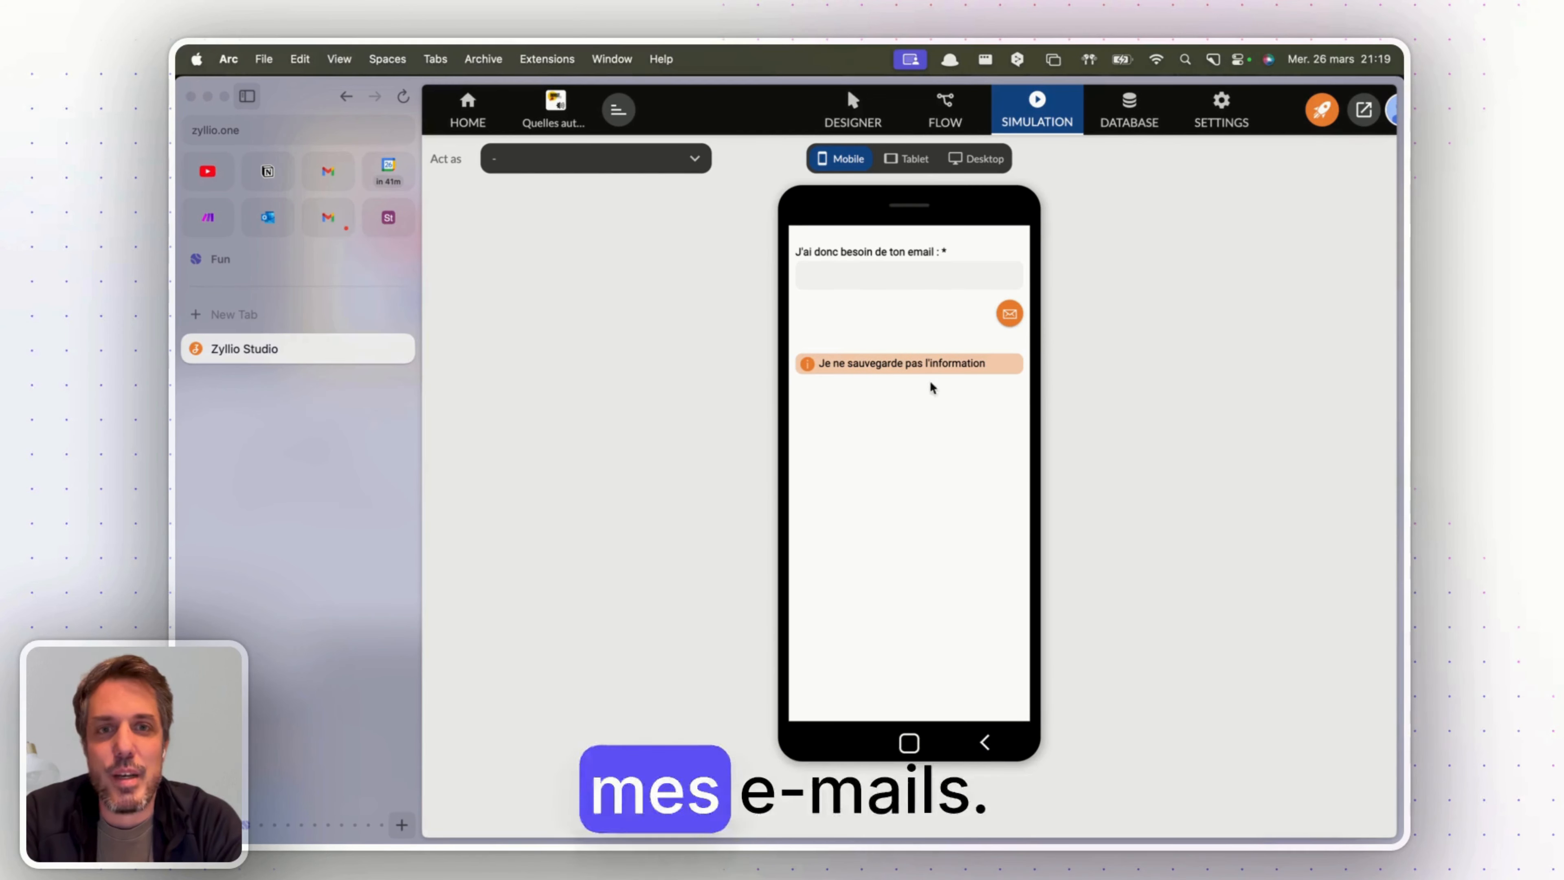
{"action": "left_click", "coordinate": [841, 108]}
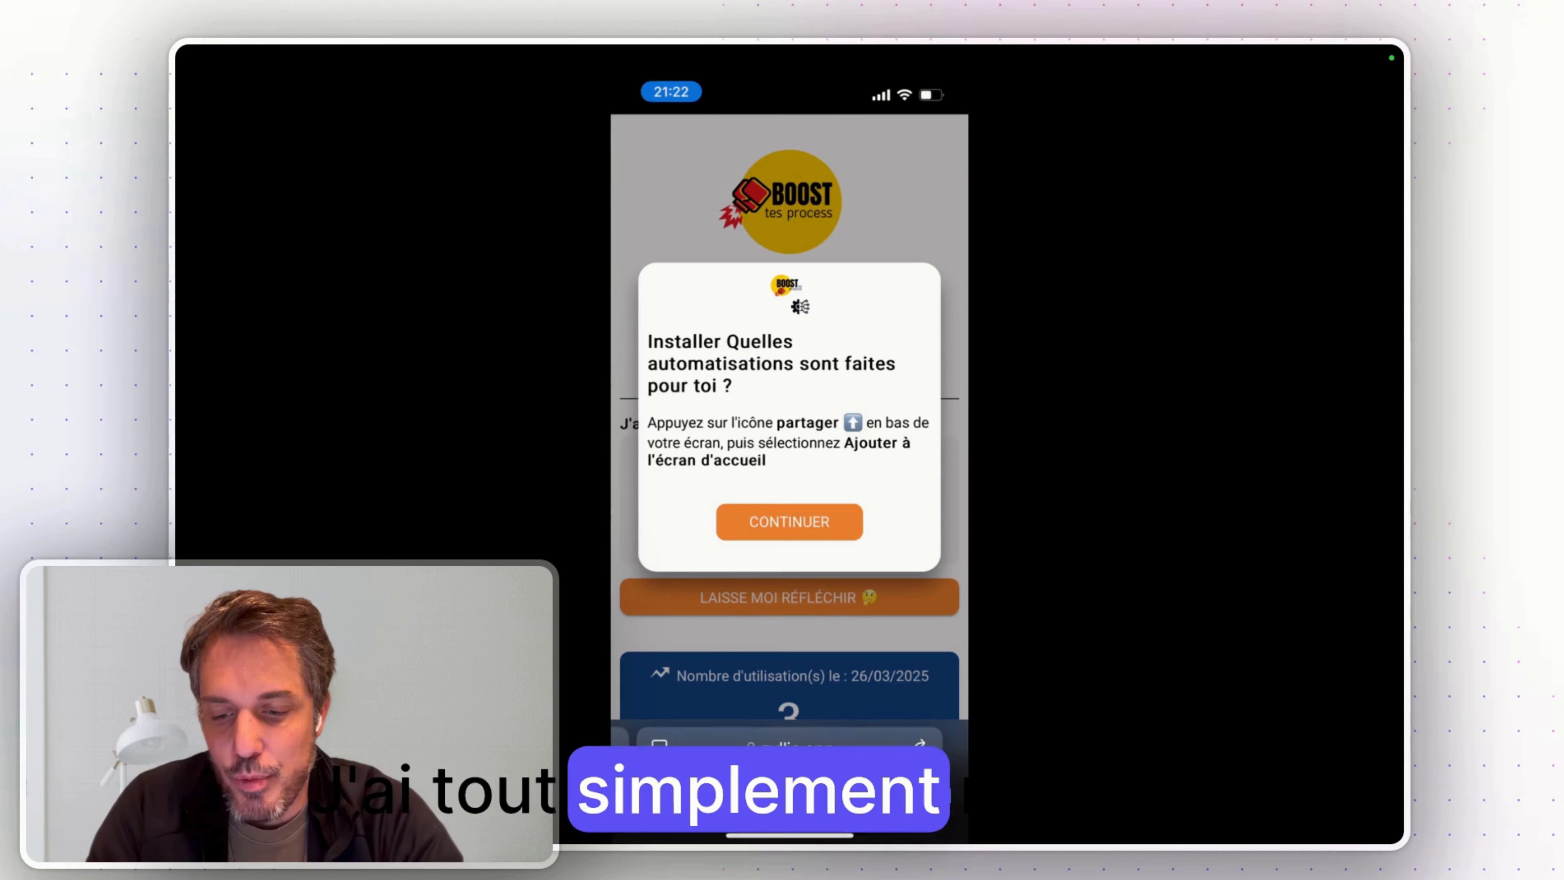
Load the published app's zyllio.app address in the phone's browser and dismiss the installation instructions
{"action": "left_click", "coordinate": [789, 745]}
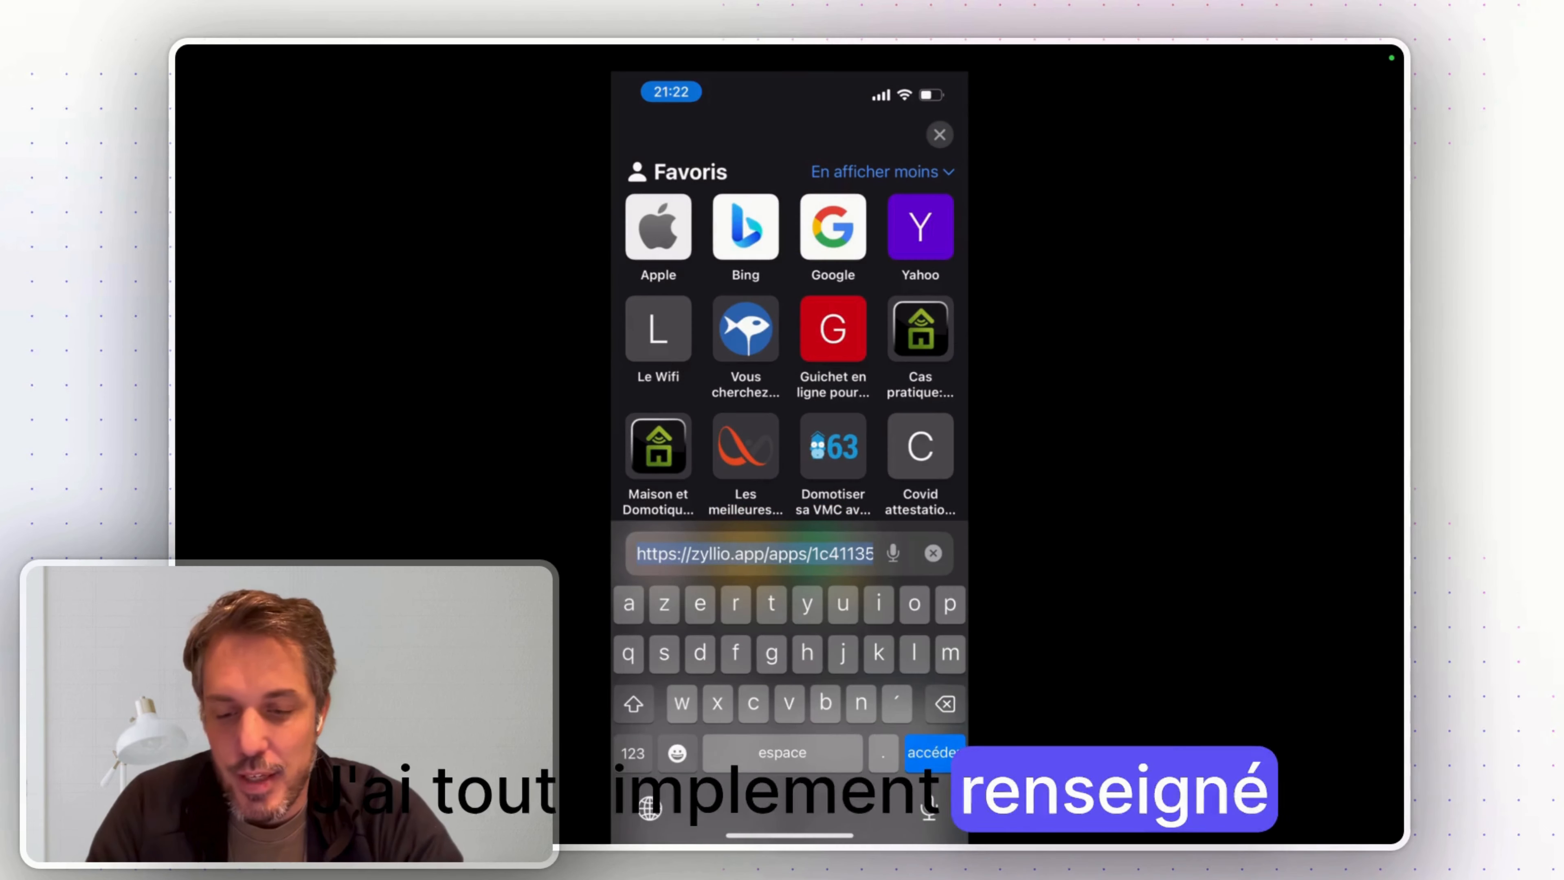
{"action": "key", "text": "Return"}
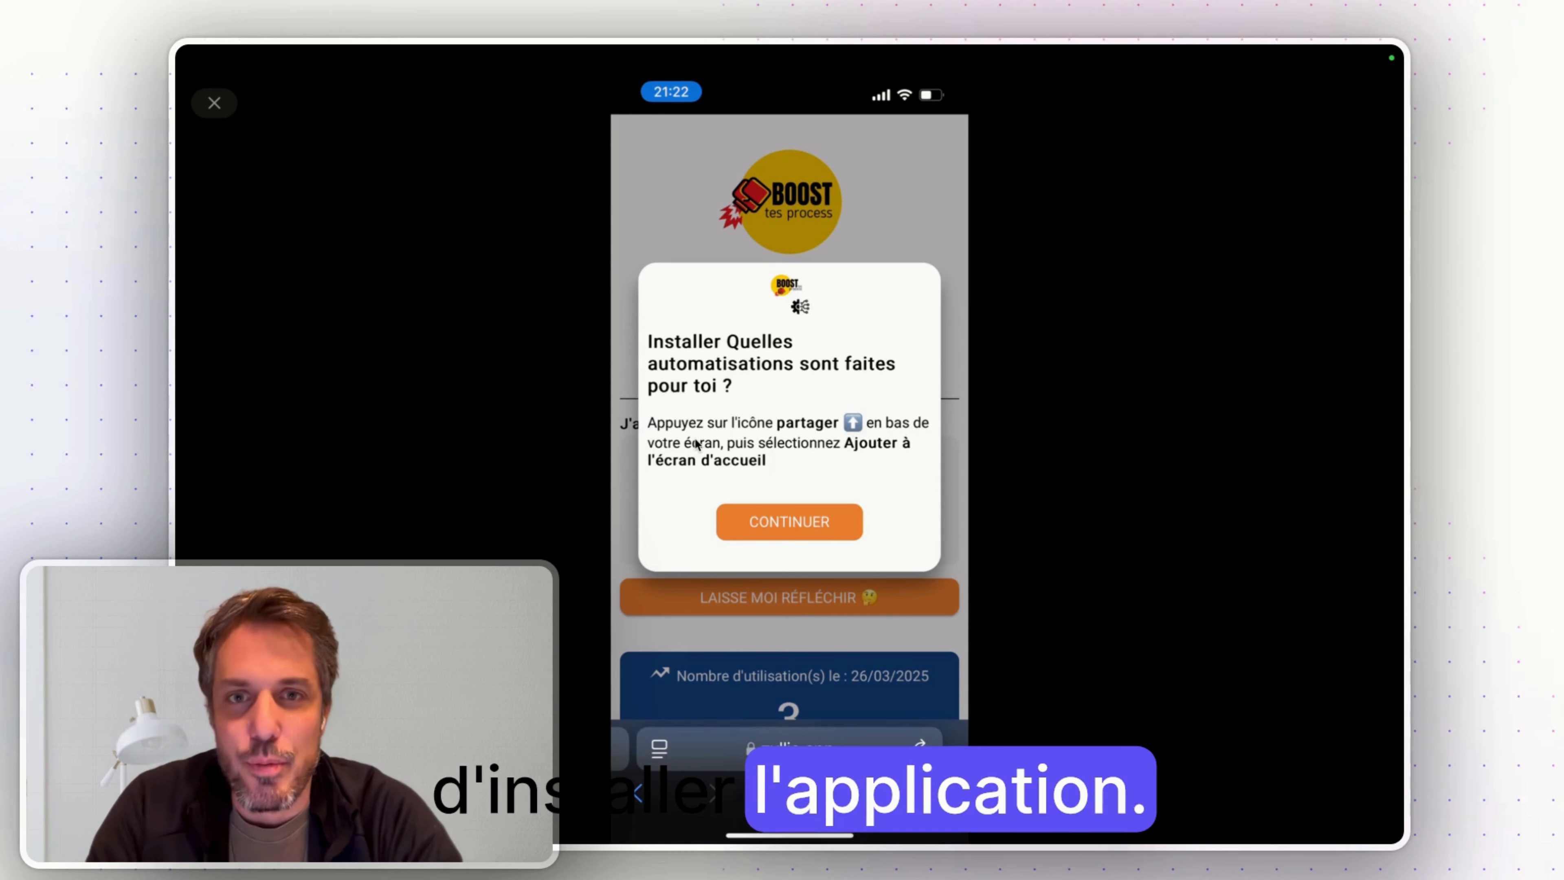
{"action": "left_click", "coordinate": [757, 522]}
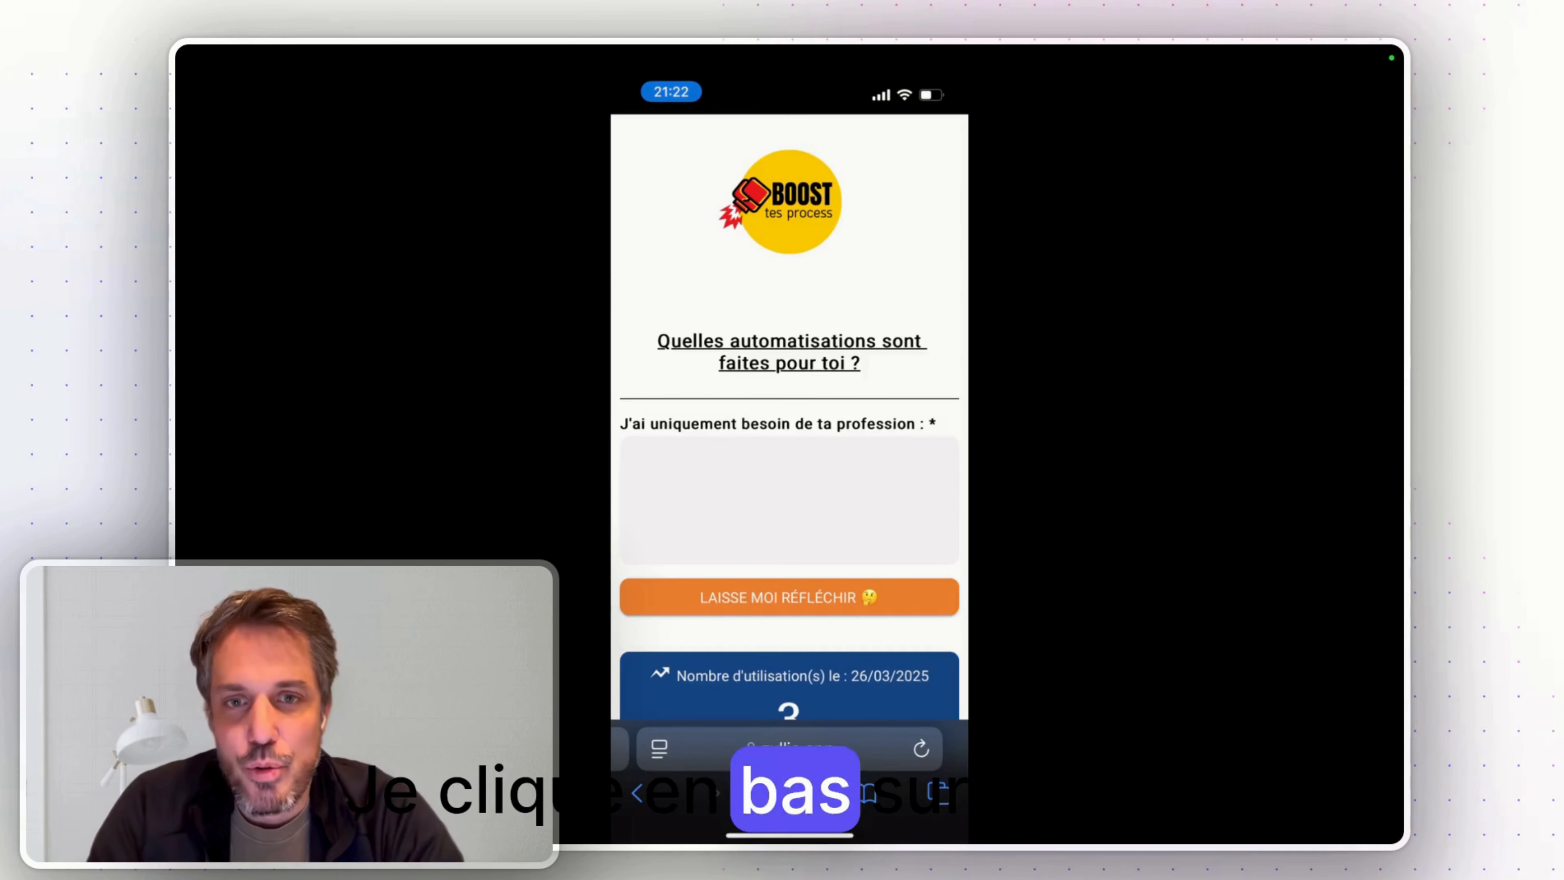
Add the "Quelles automatisations sont faites pour toi ?" web app to the phone's home screen from the sharing options
{"action": "left_click", "coordinate": [790, 793]}
{"action": "scroll", "coordinate": [789, 493], "scroll_direction": "down", "scroll_amount": 10}
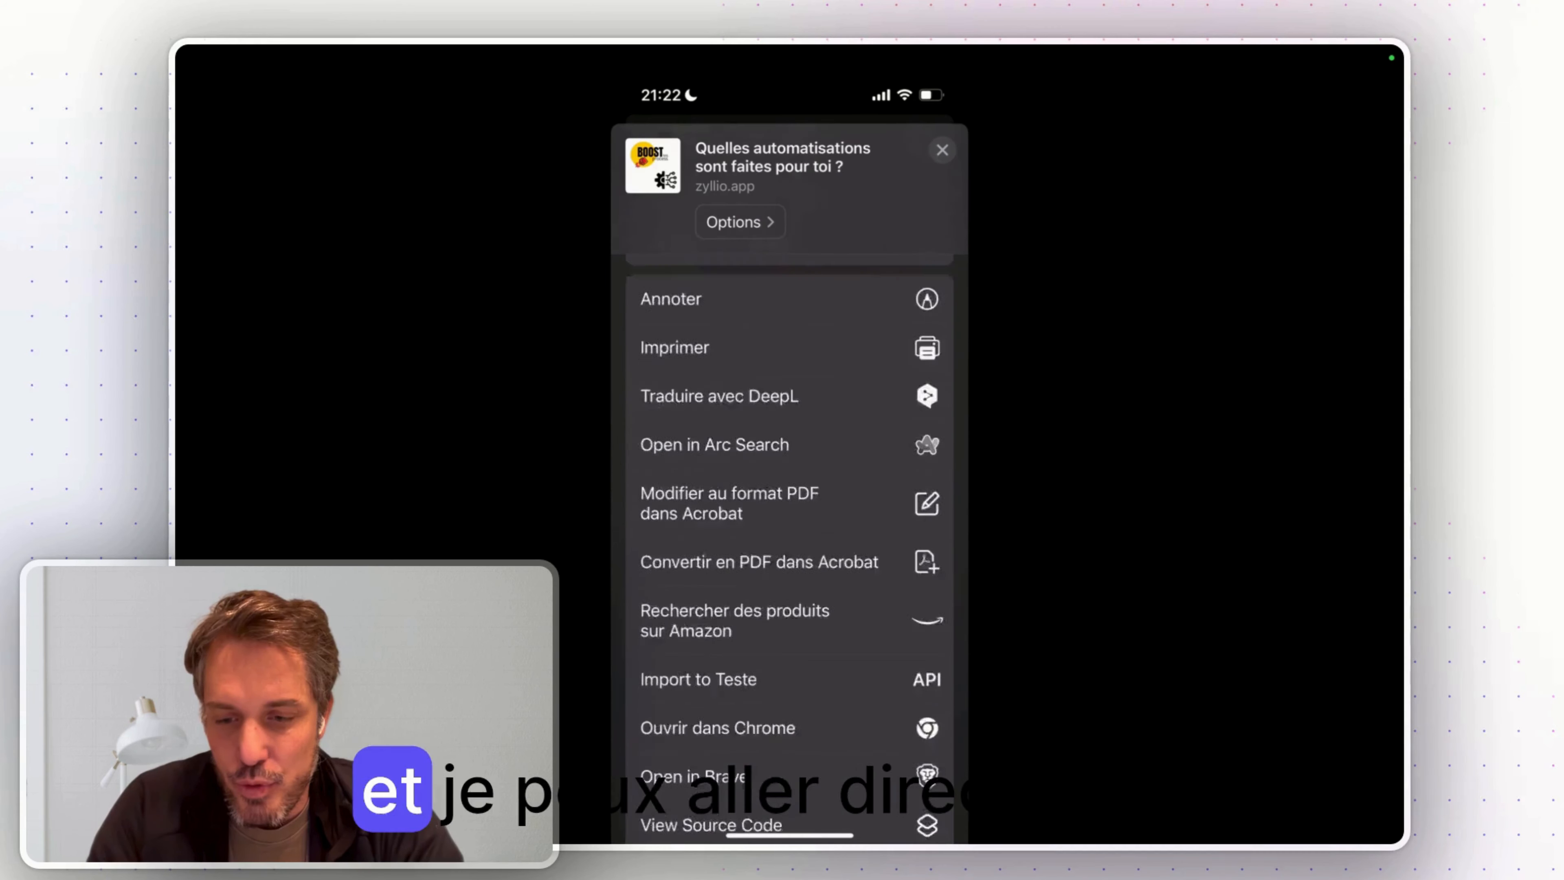
{"action": "scroll", "coordinate": [790, 493], "scroll_direction": "up", "scroll_amount": 3}
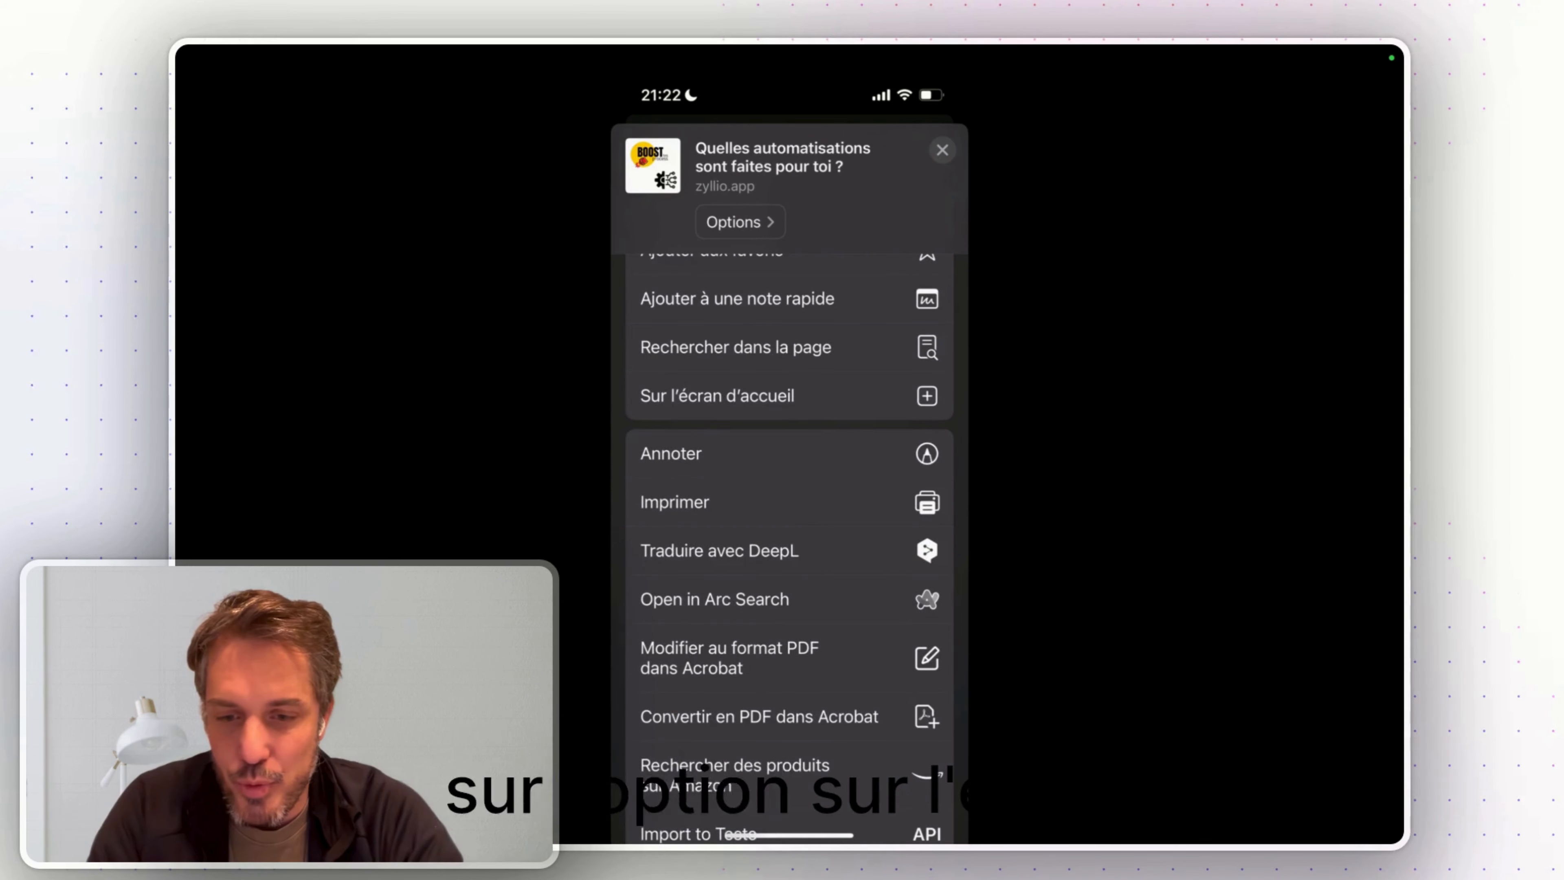
{"action": "scroll", "coordinate": [790, 493], "scroll_direction": "up", "scroll_amount": 3}
{"action": "left_click", "coordinate": [727, 486]}
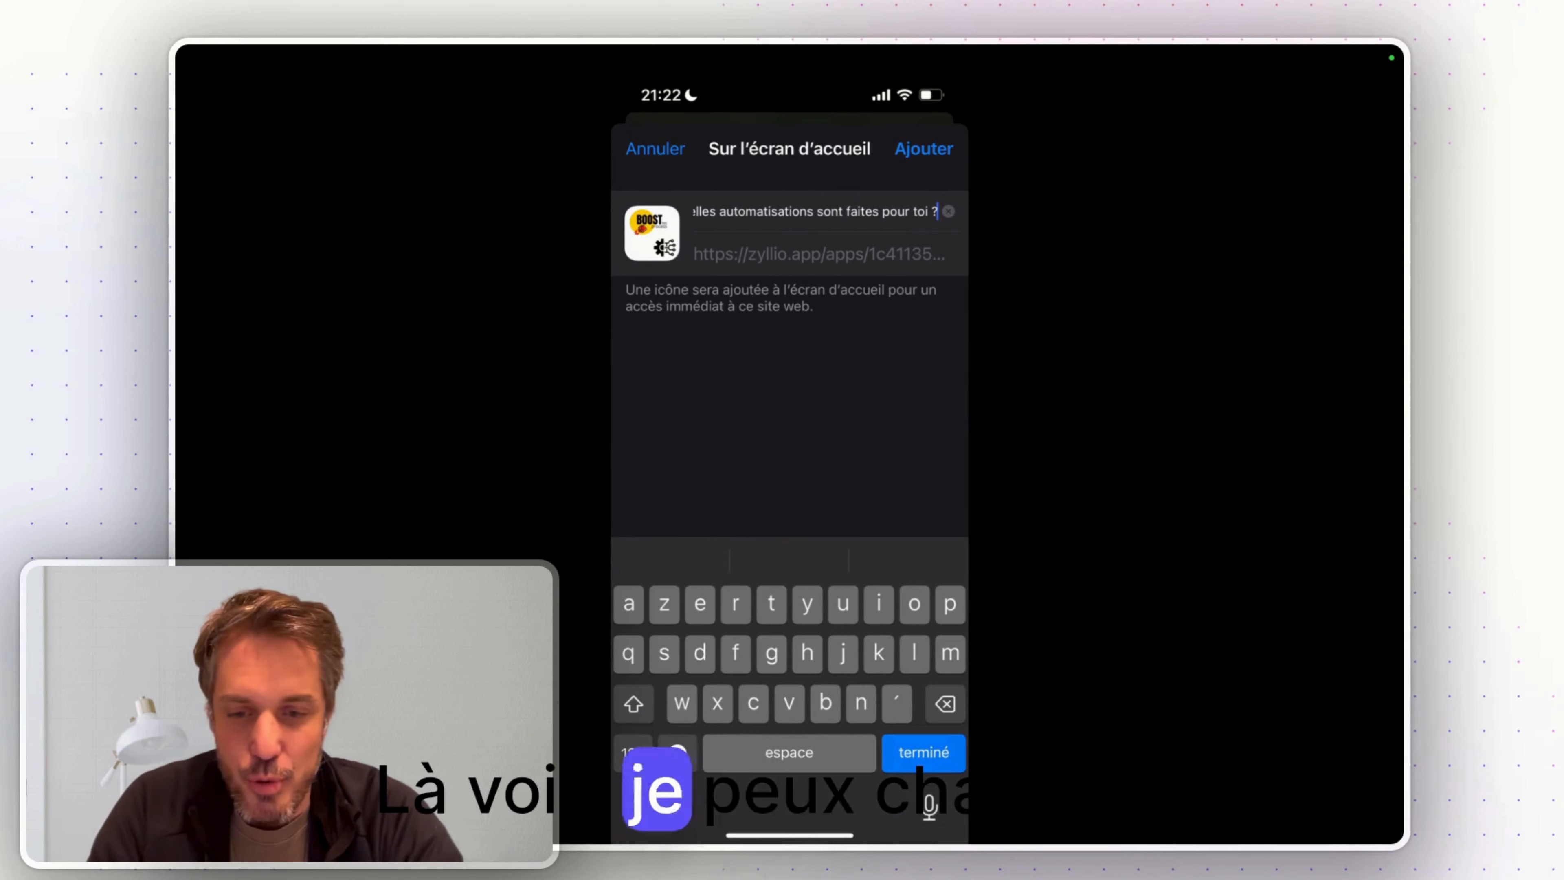
{"action": "left_click", "coordinate": [924, 149]}
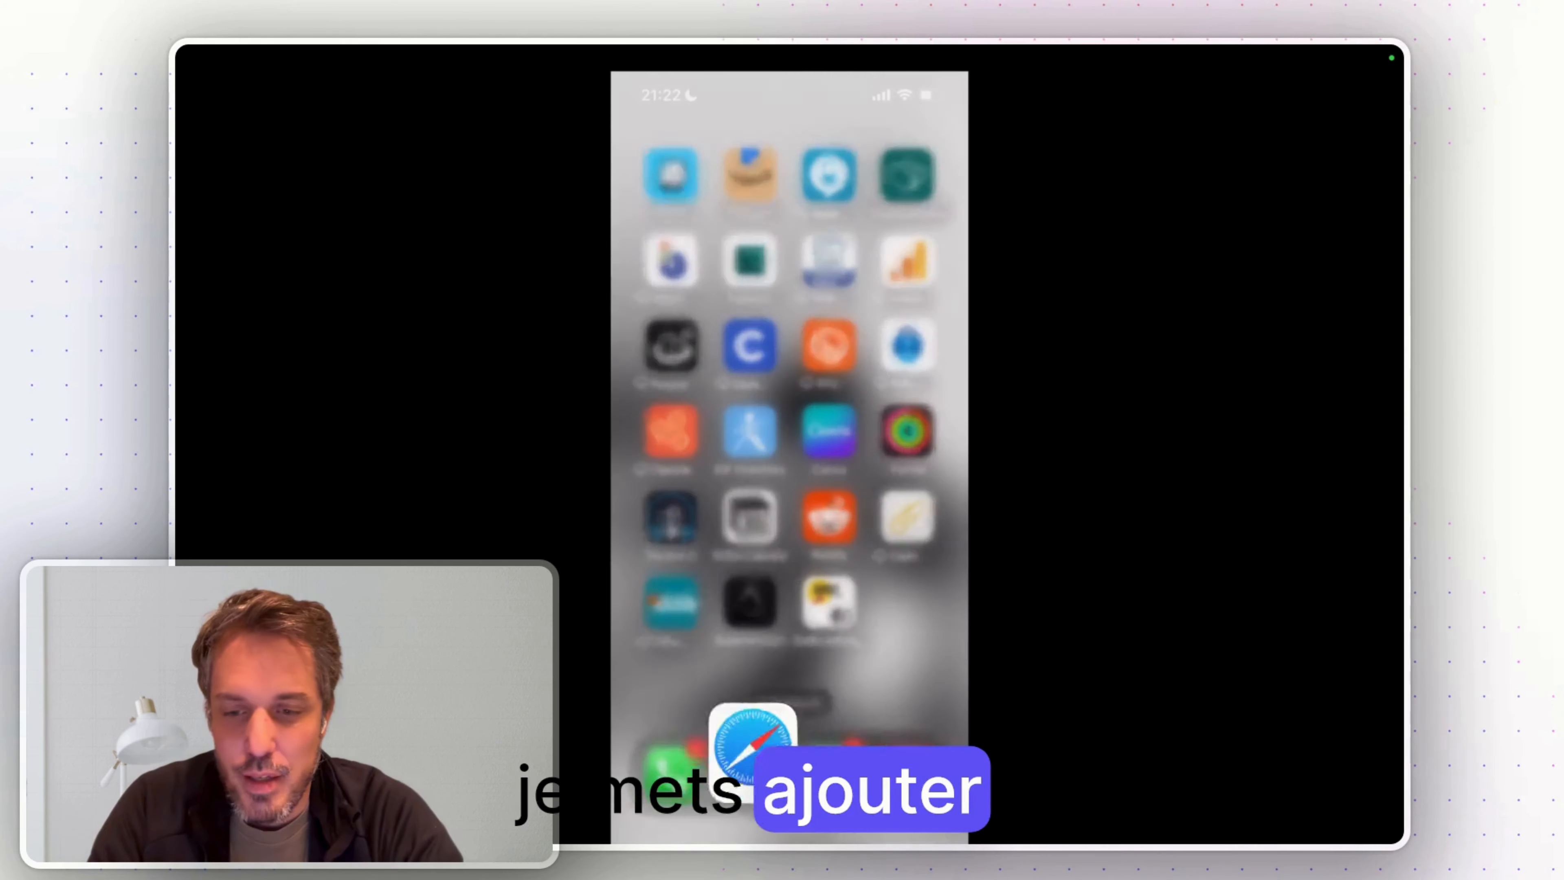